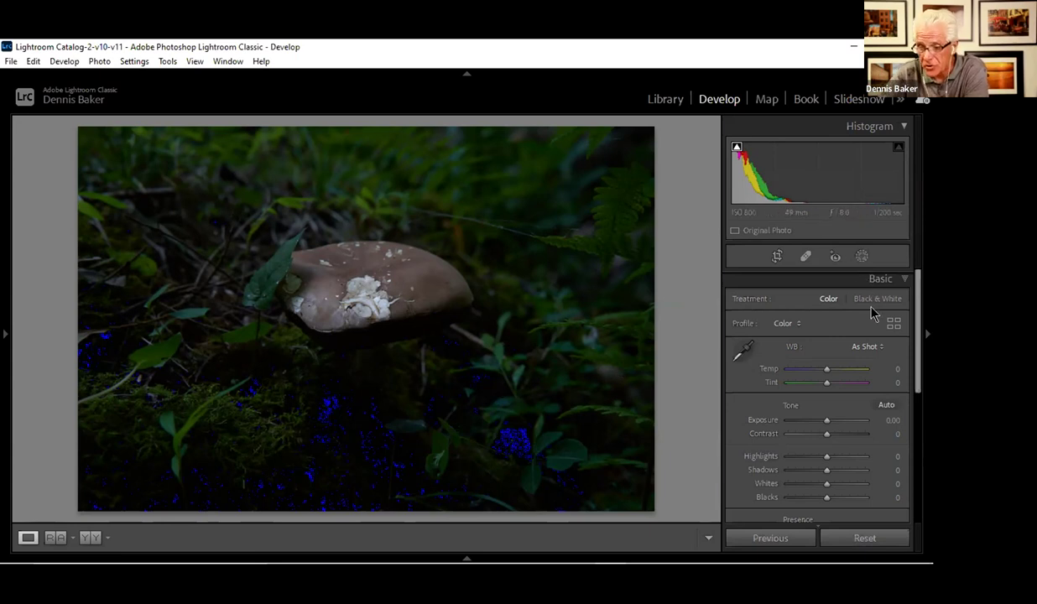
- Crop the photo's top and bottom edges inward with an unlocked aspect ratio, and turn off the clipping overlay
click(777, 257)
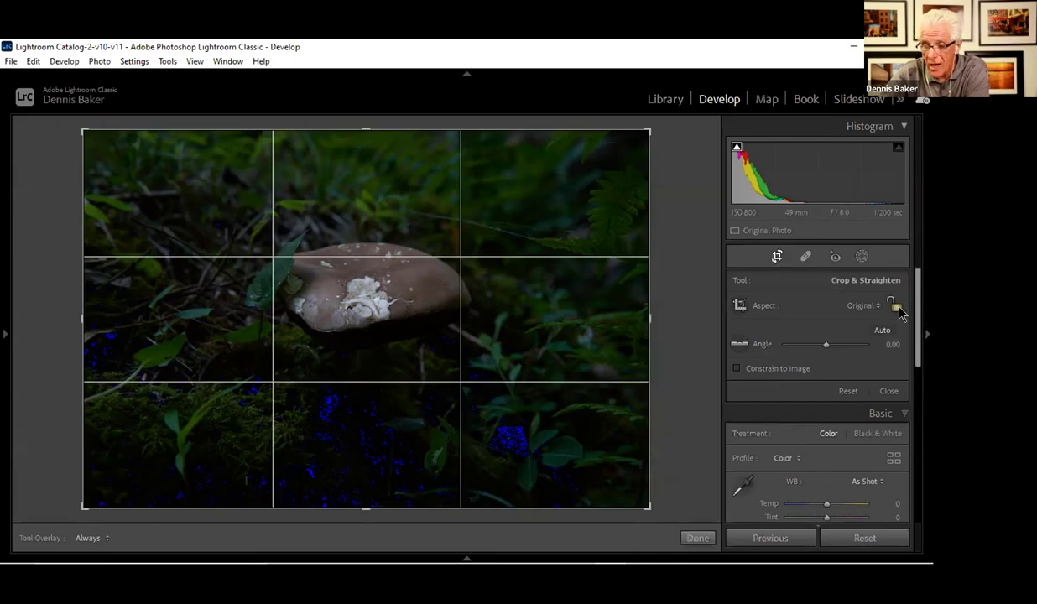
drag(651, 308, 631, 303)
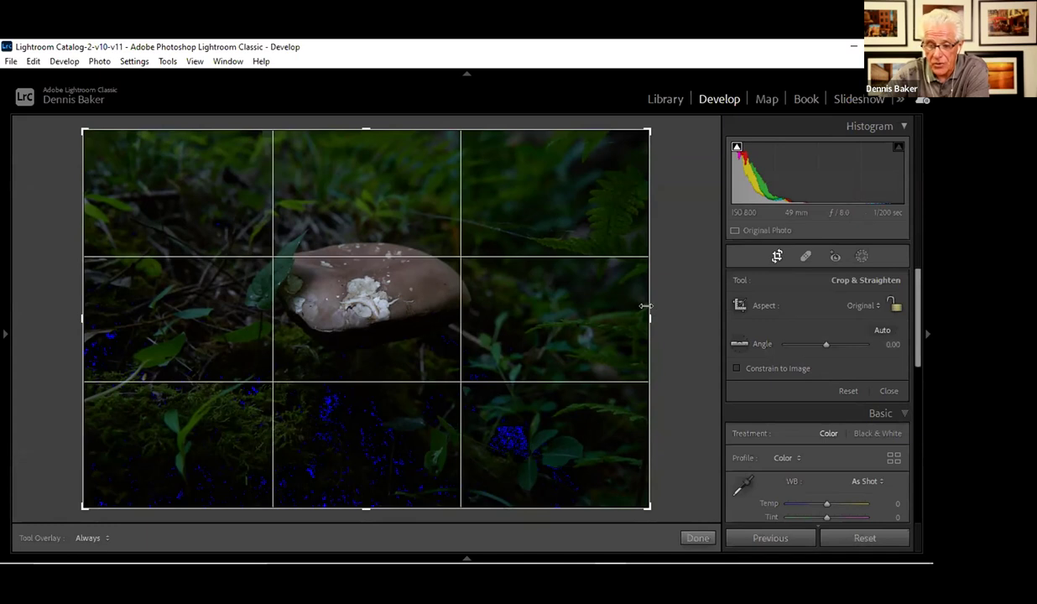
drag(438, 321, 554, 319)
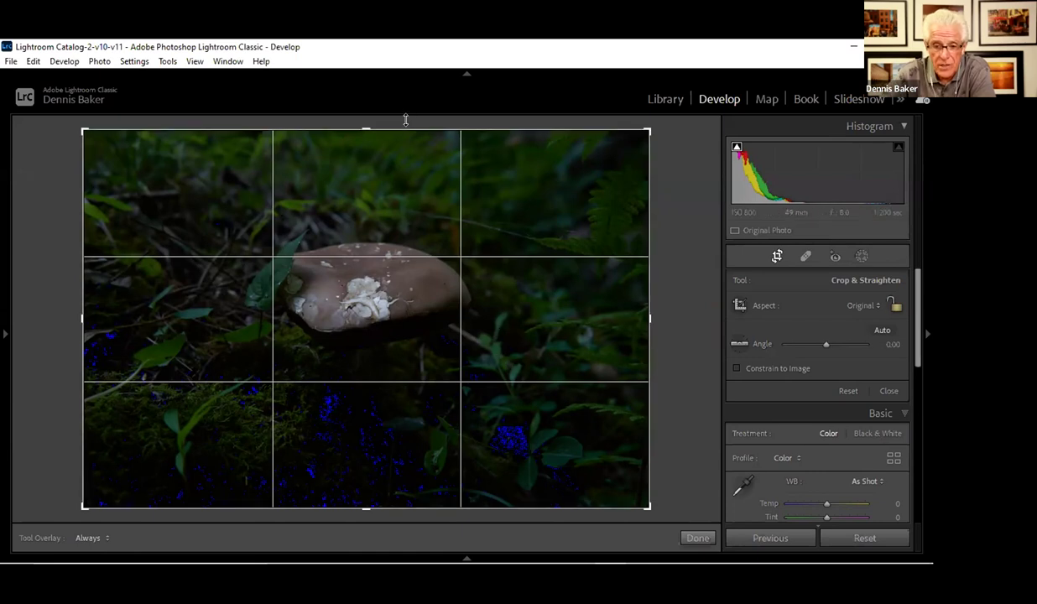
drag(414, 123, 420, 149)
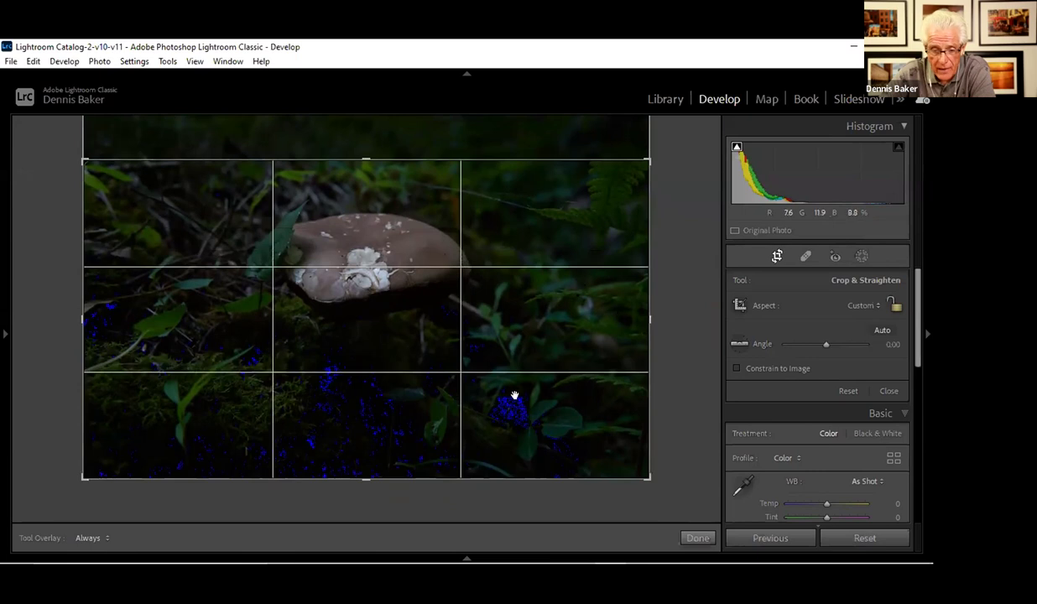
drag(452, 479, 452, 474)
key(j)
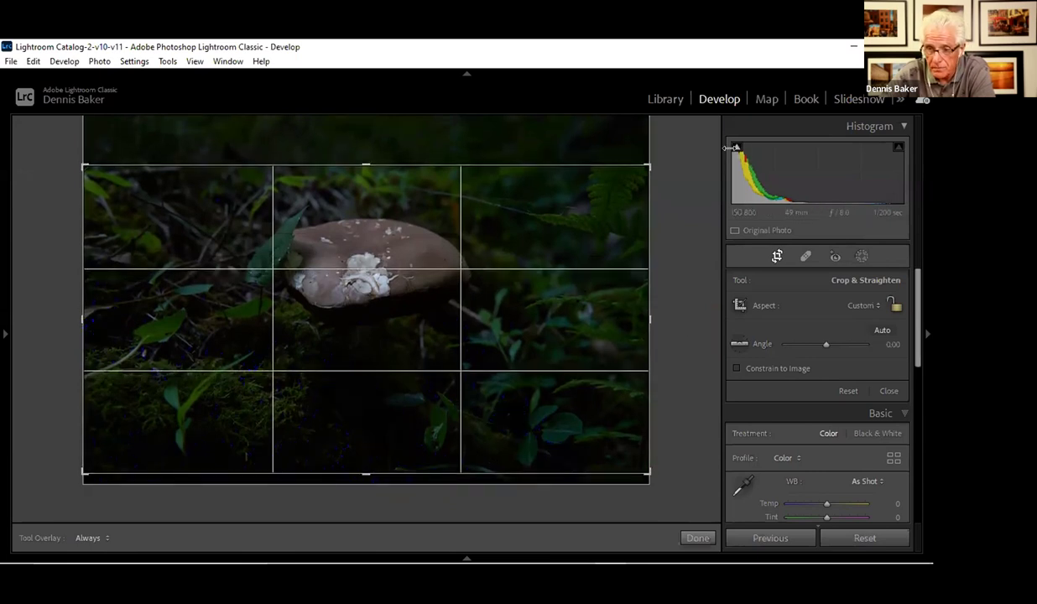
mouse_move(738, 150)
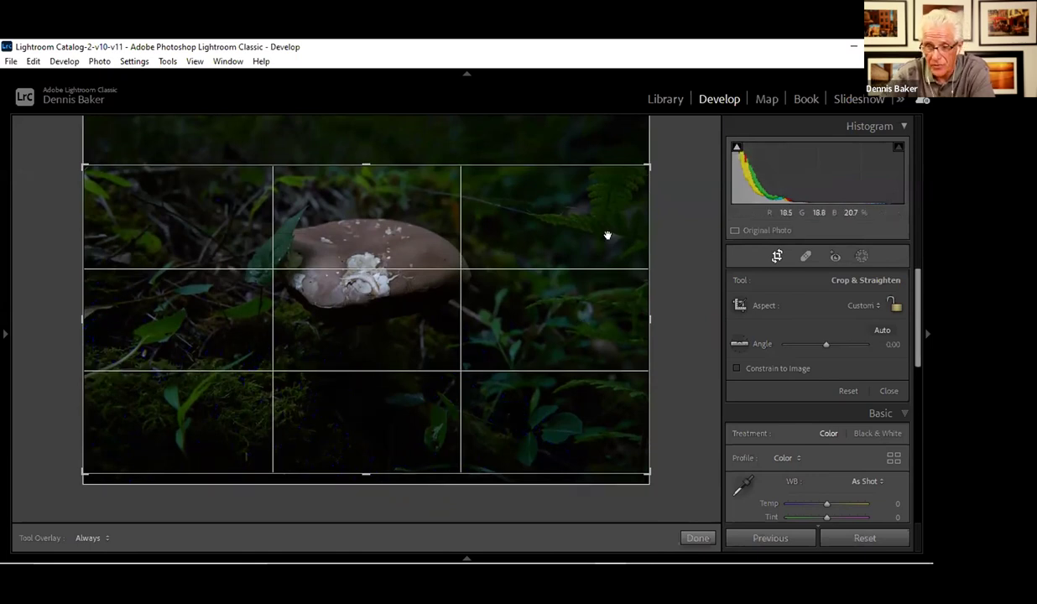
- Trim the crop's right edge to move the mushroom off-center, extend its top edge slightly, and apply the crop
drag(643, 322, 591, 341)
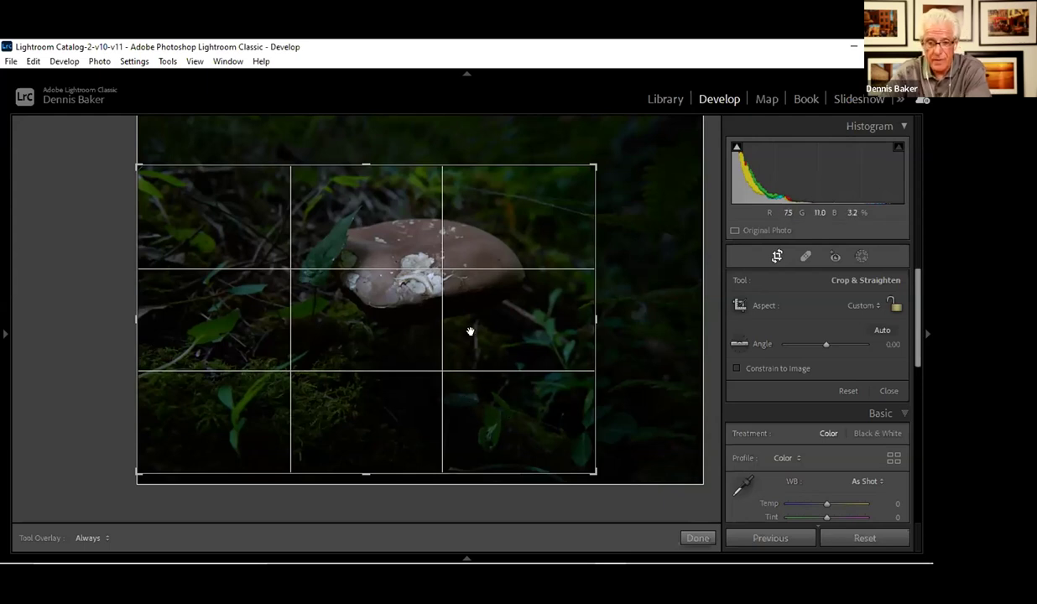
drag(473, 166, 479, 146)
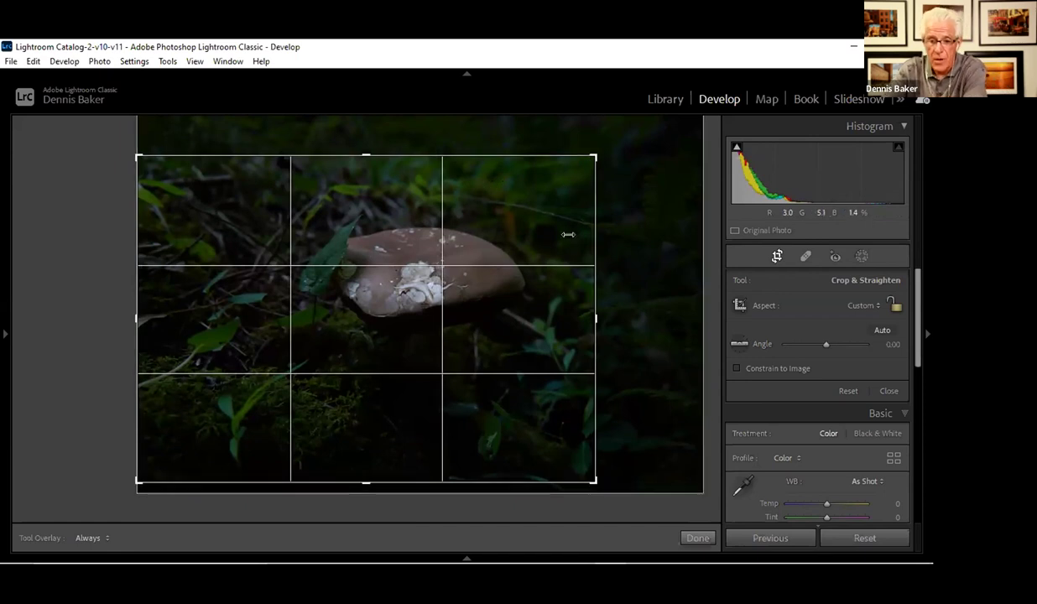
click(778, 257)
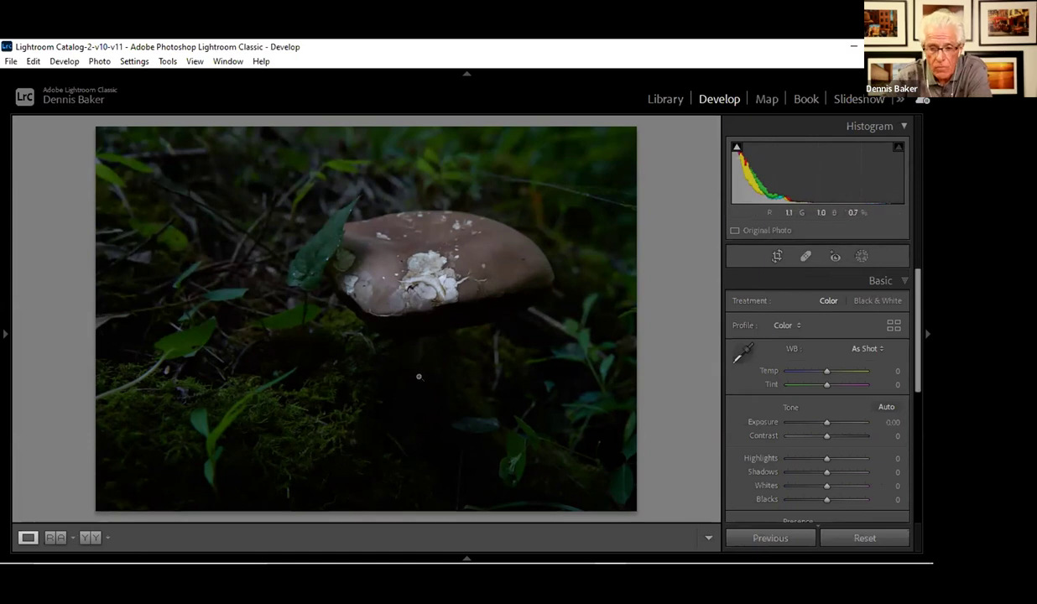
- Examine the surface detail and white patches of the mushroom cap up close, comparing them with the whole photo
click(405, 267)
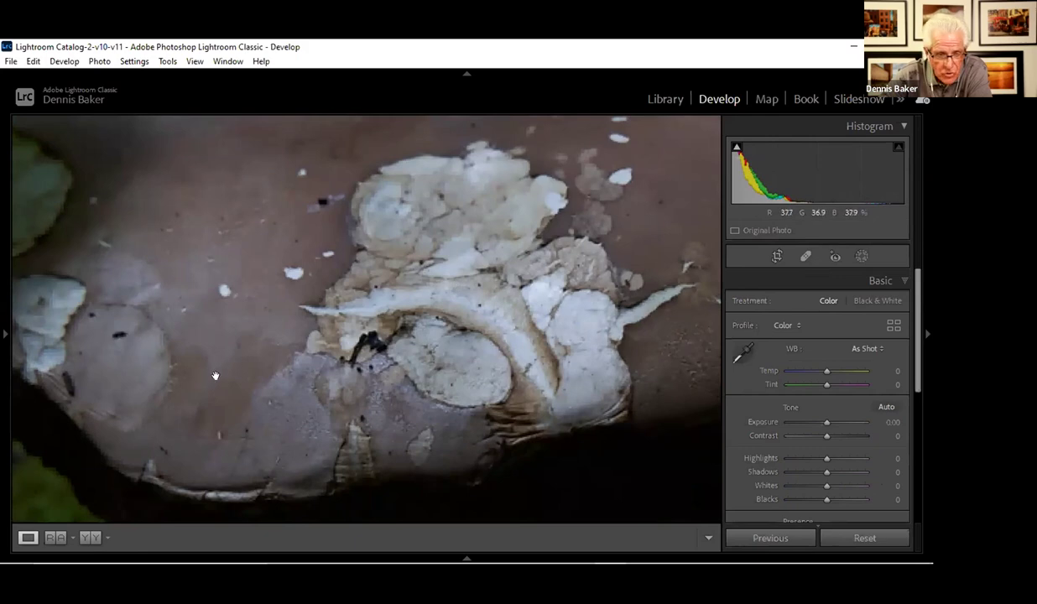
scroll(514, 271, up, 5)
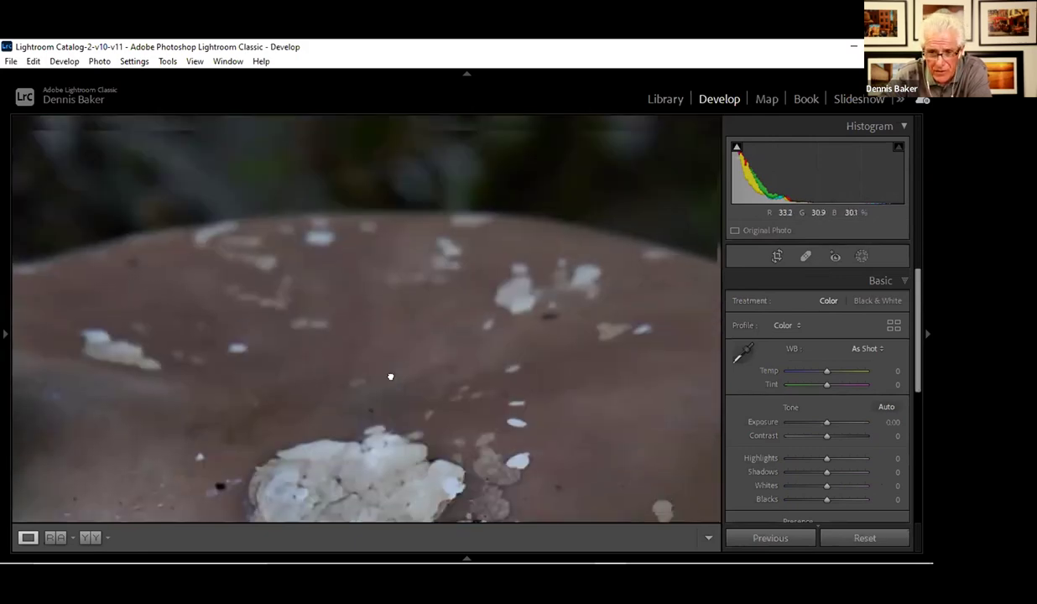
scroll(432, 131, down, 5)
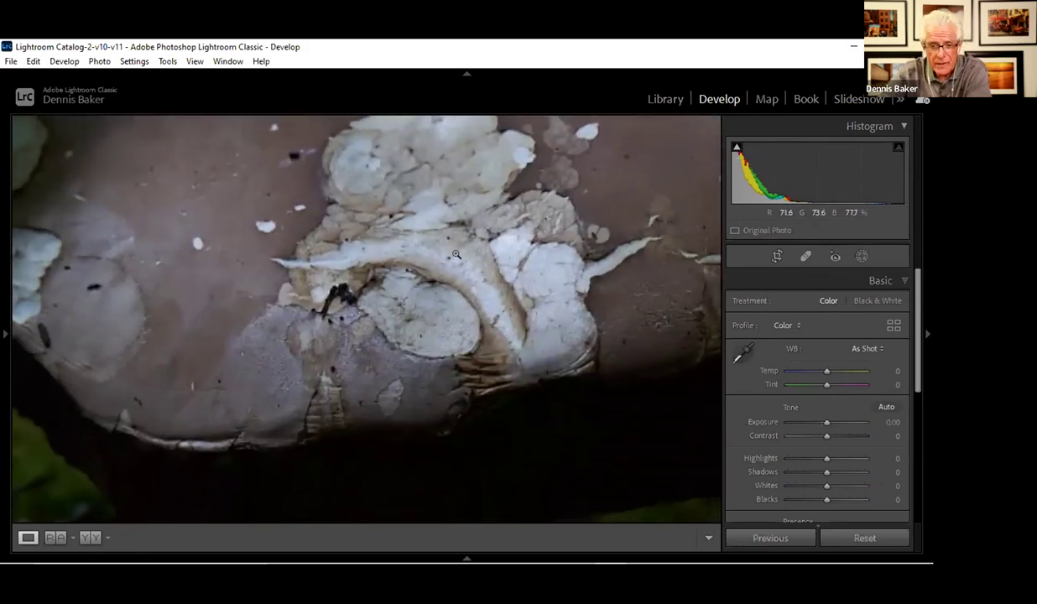
click(462, 251)
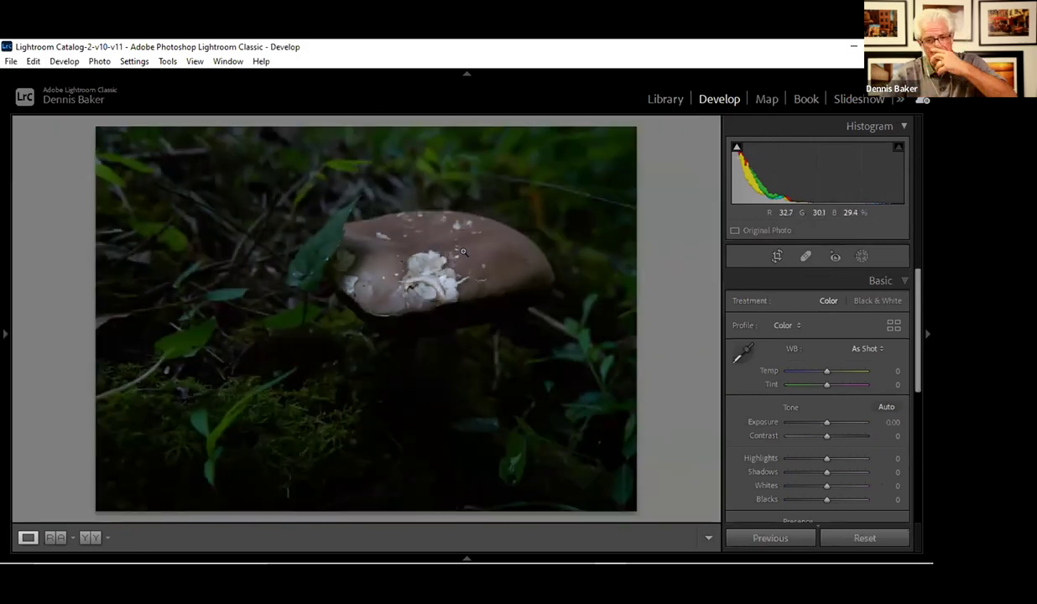
click(410, 285)
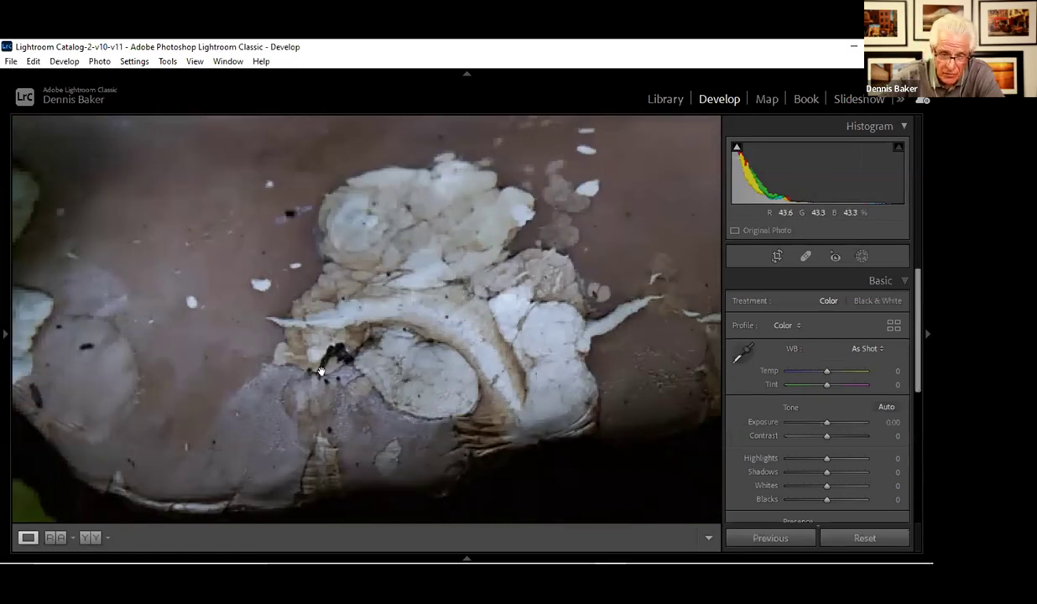
click(399, 277)
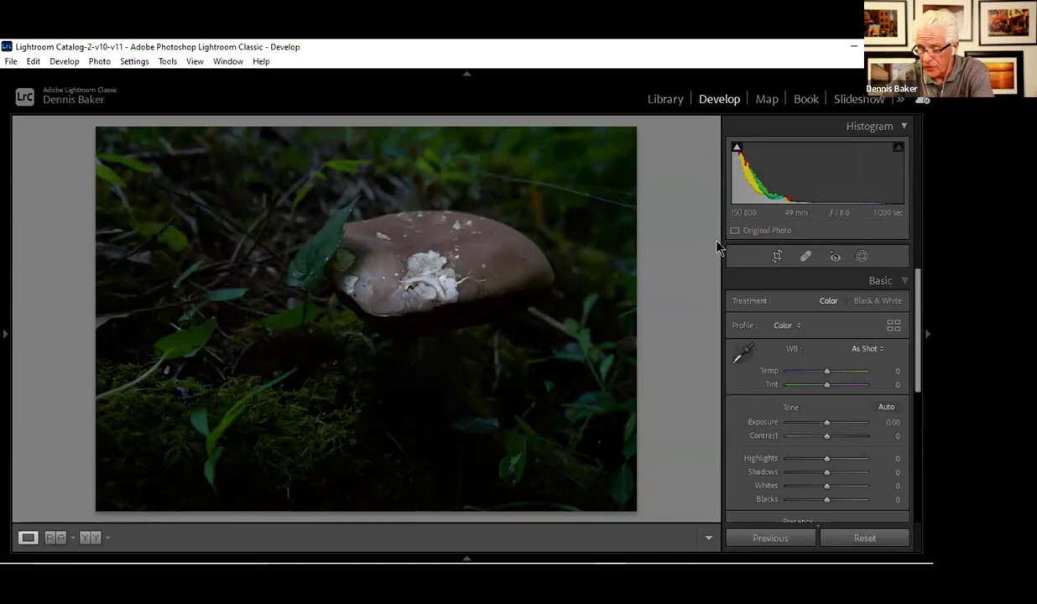
- Remove the spider-web strand above the mushroom's right side with the Heal brush and compare with the before view
click(806, 257)
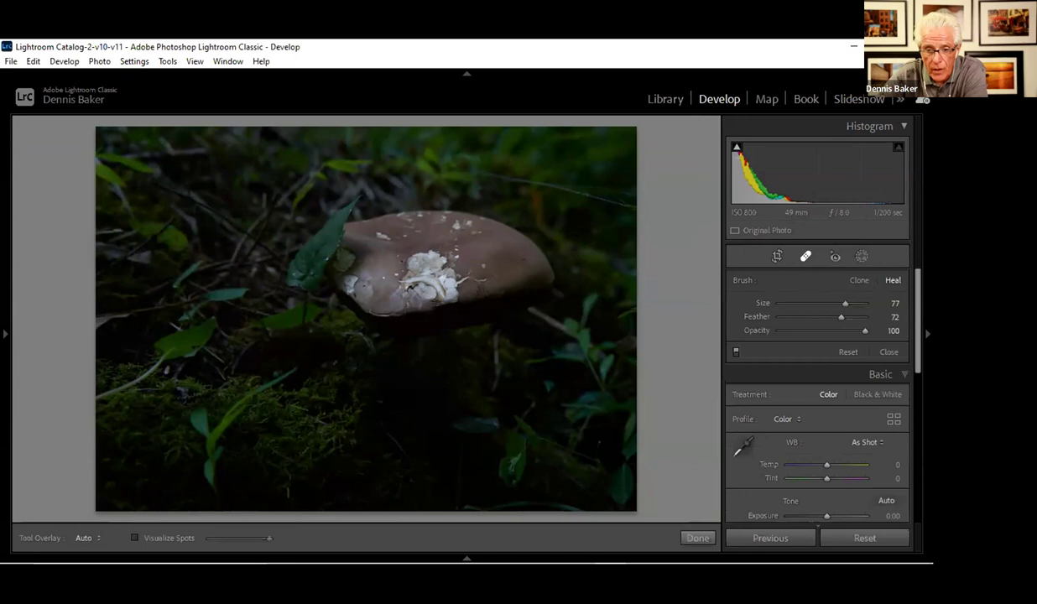
mouse_move(488, 176)
mouse_down()
mouse_move(639, 206)
mouse_move(584, 192)
mouse_up()
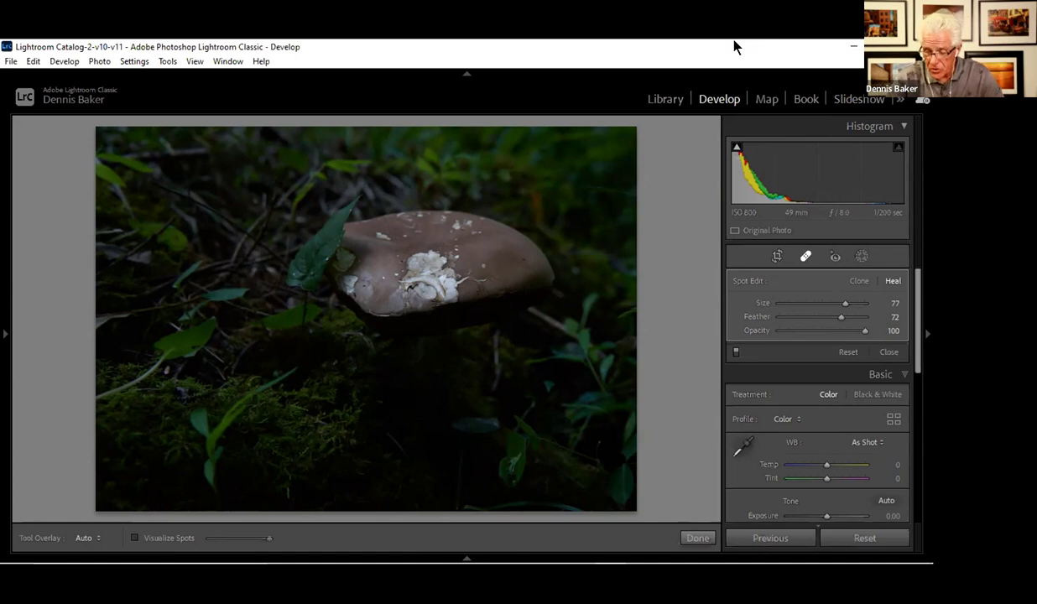
key(backslash)
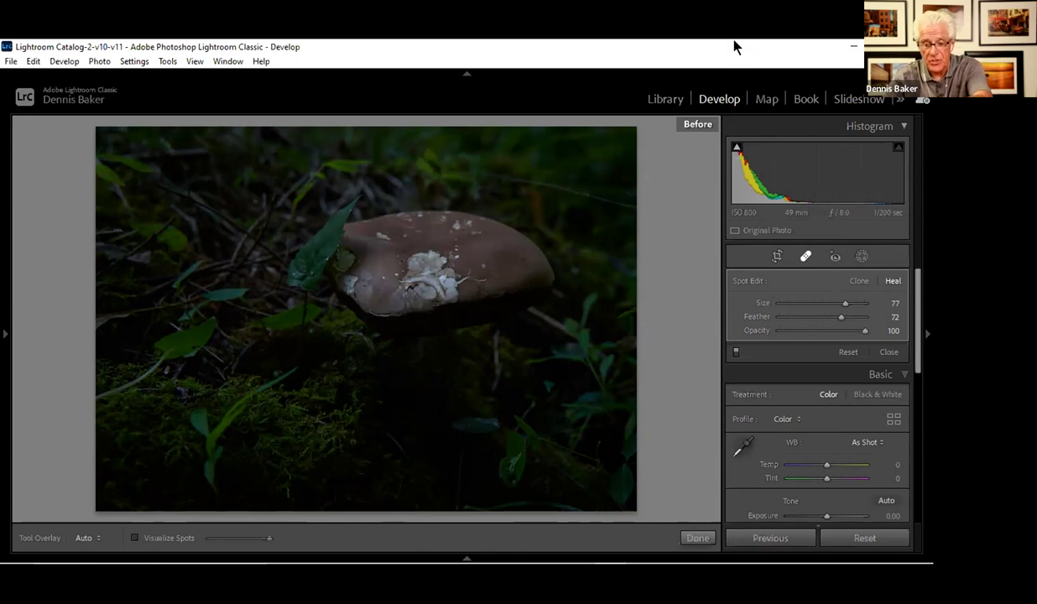
key(backslash)
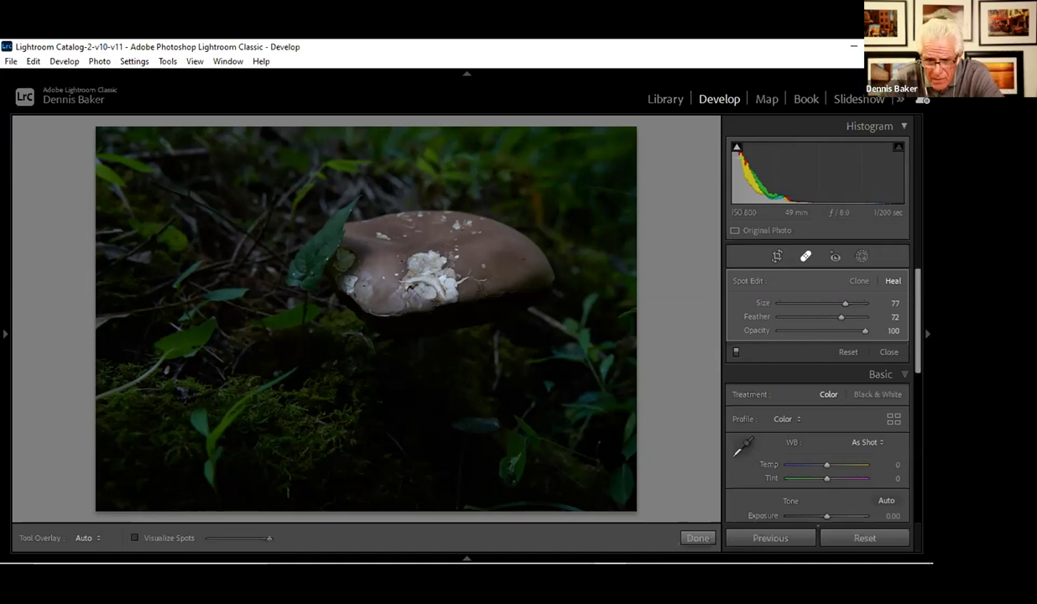
- Heal away the bright twigs and stems below the mushroom's right side, using brush size 63 for the last spot
drag(493, 331, 498, 390)
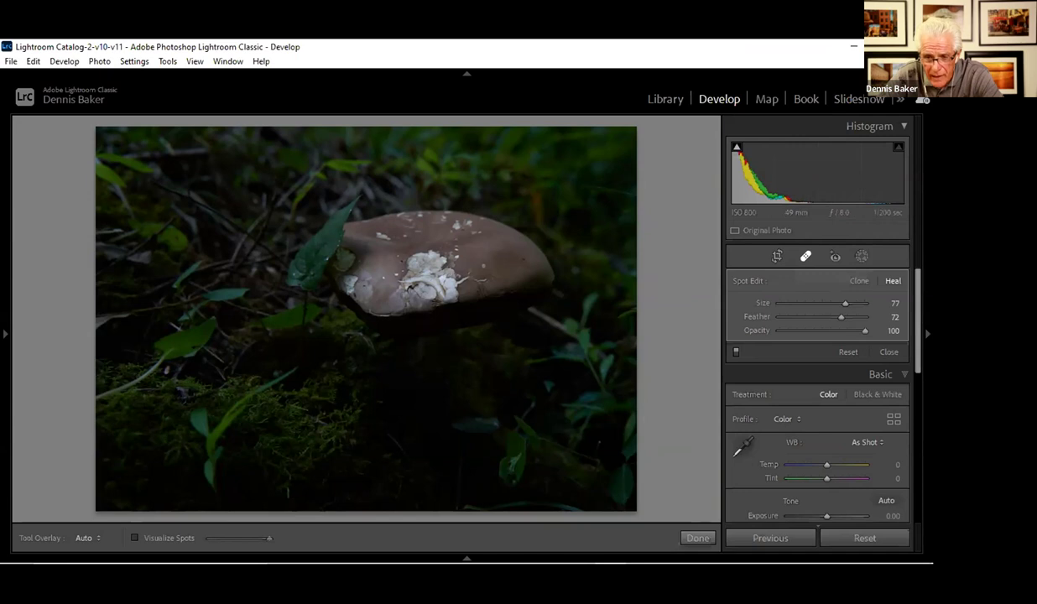
drag(519, 304, 543, 314)
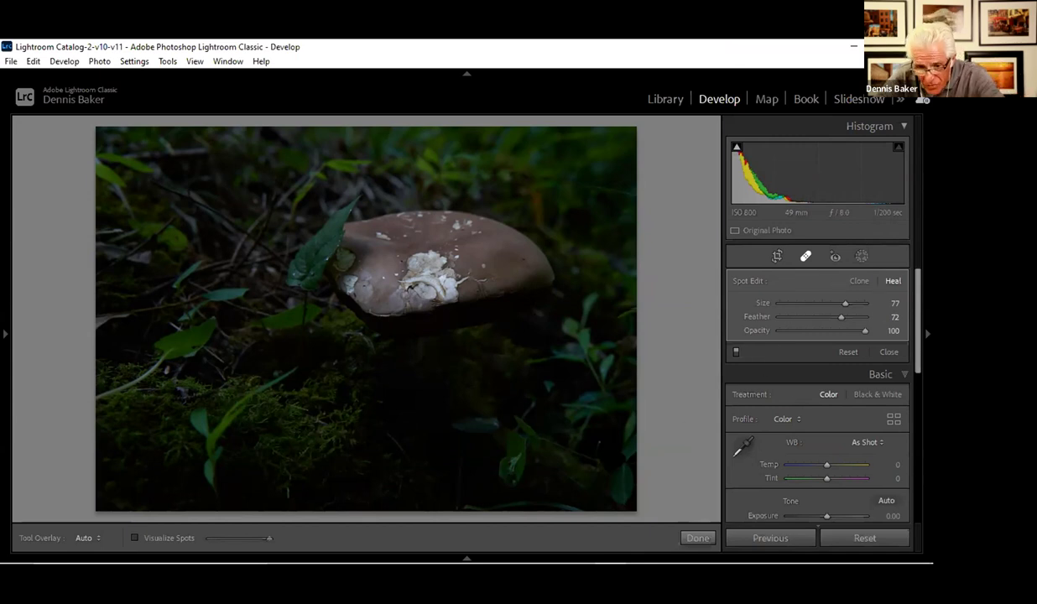
drag(507, 391, 507, 415)
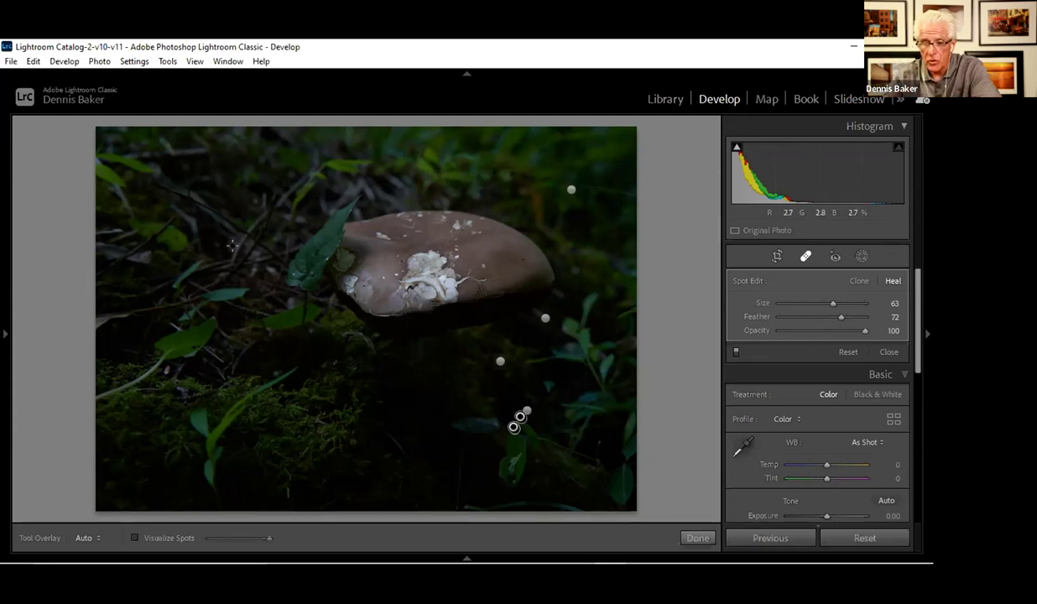
click(805, 256)
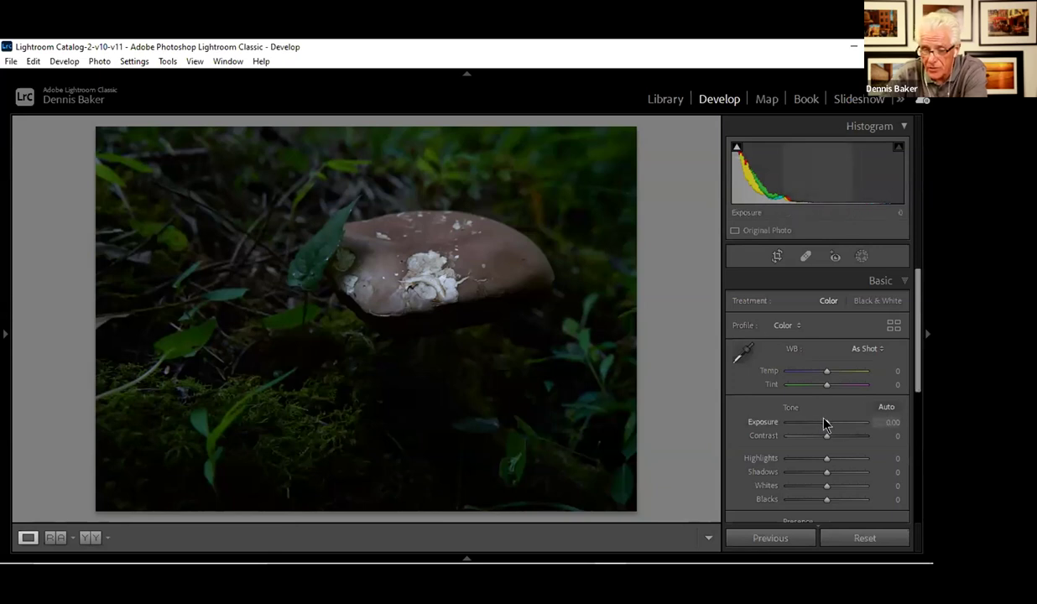
- Test brighter exposure levels on the photo and settle on an Exposure of +0.53
drag(824, 424, 834, 425)
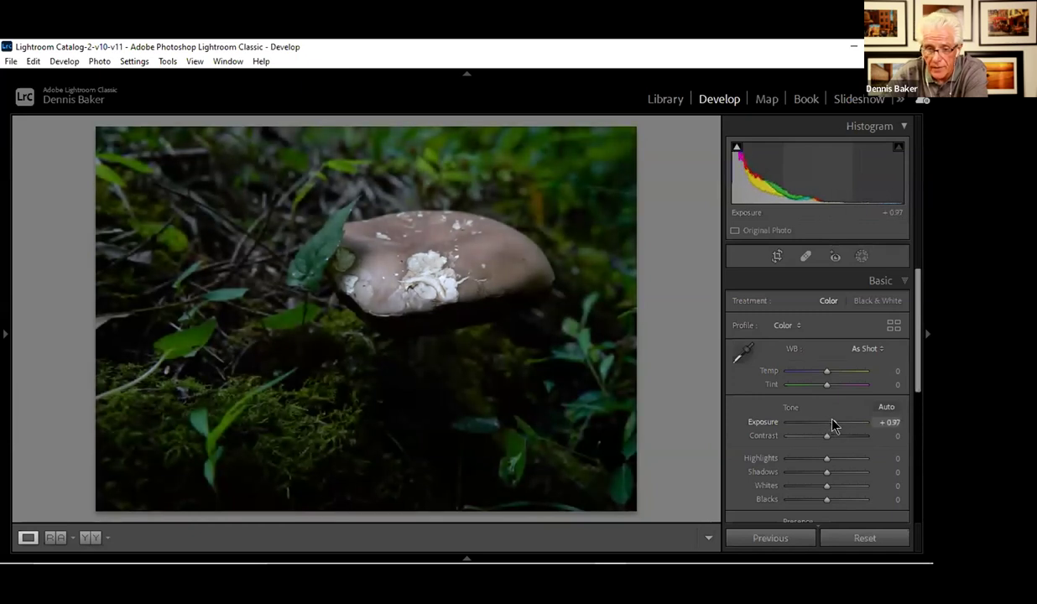
drag(833, 425, 833, 426)
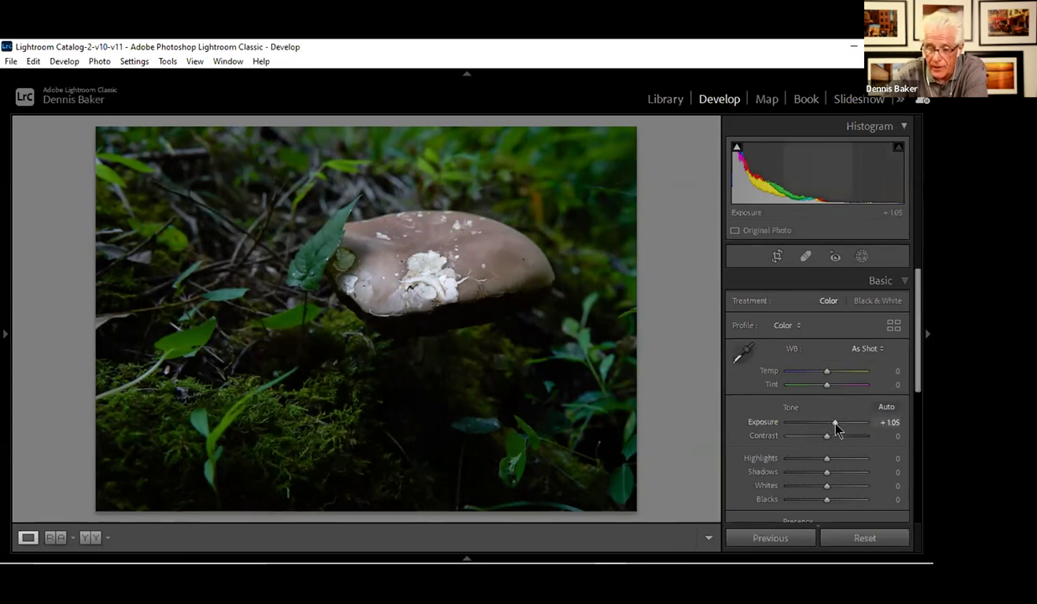
drag(835, 426, 847, 425)
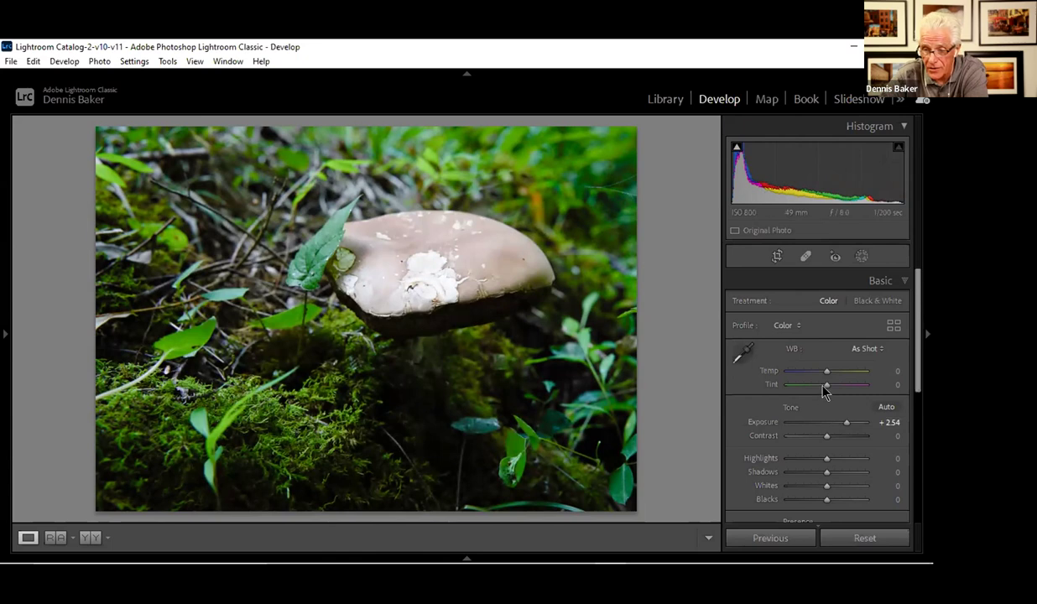
drag(845, 423, 831, 427)
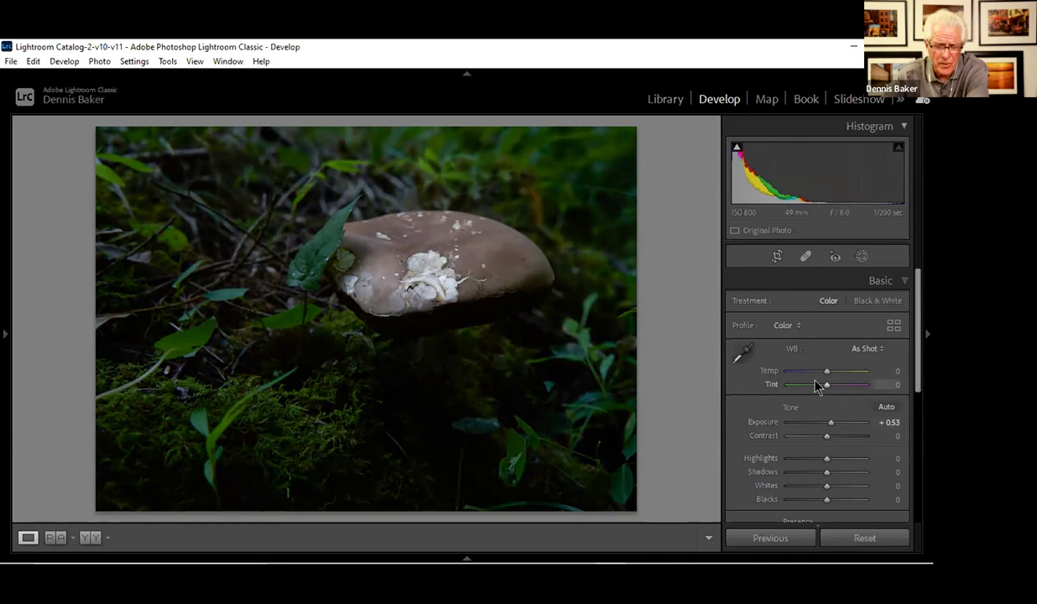
- Try the Black & White treatment, return to Color, and look through the profile browser
click(890, 303)
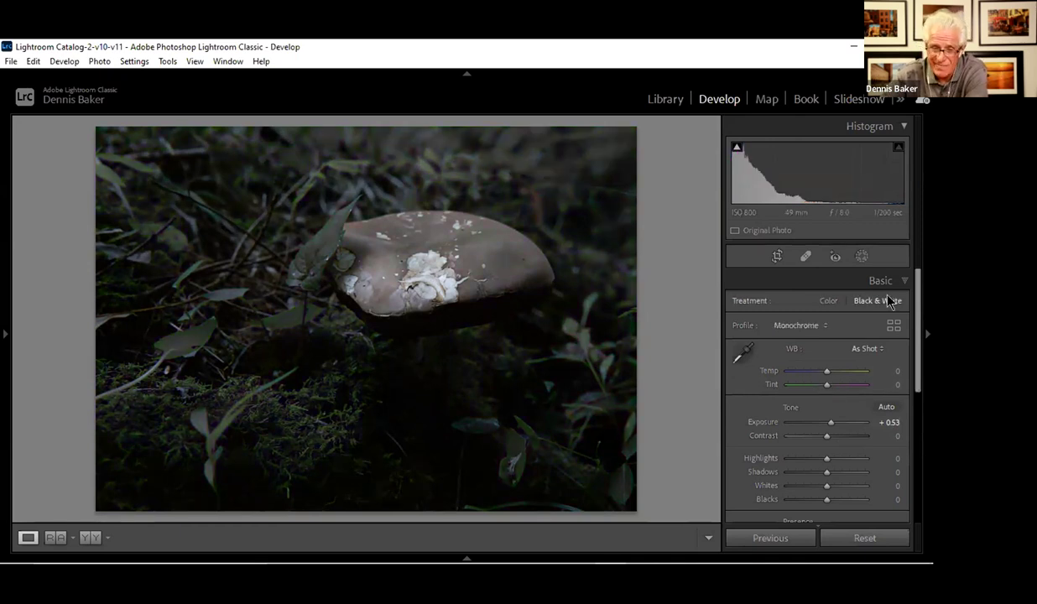
click(829, 301)
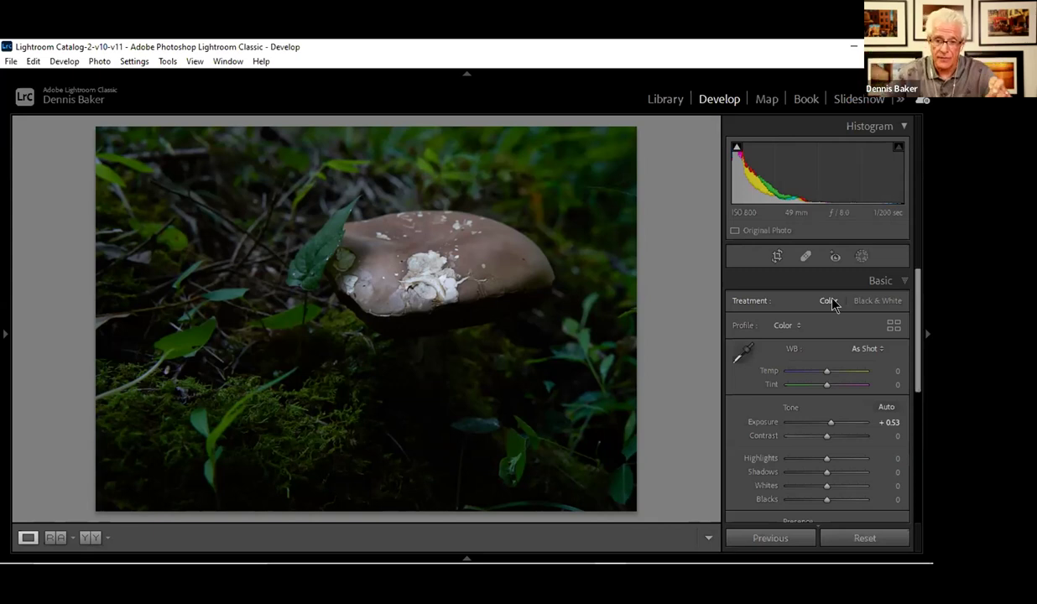
click(784, 328)
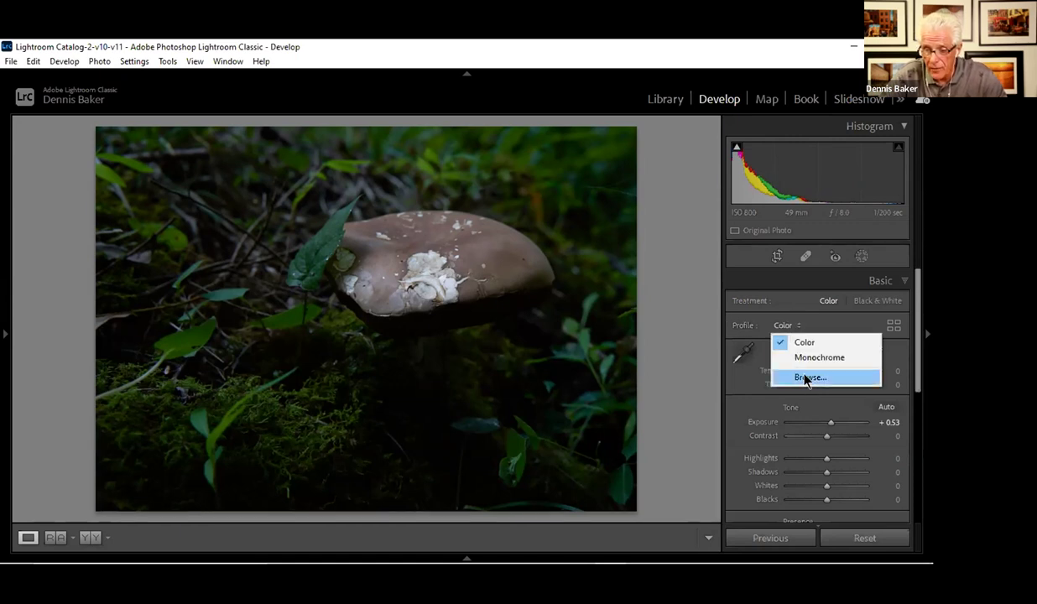
click(806, 377)
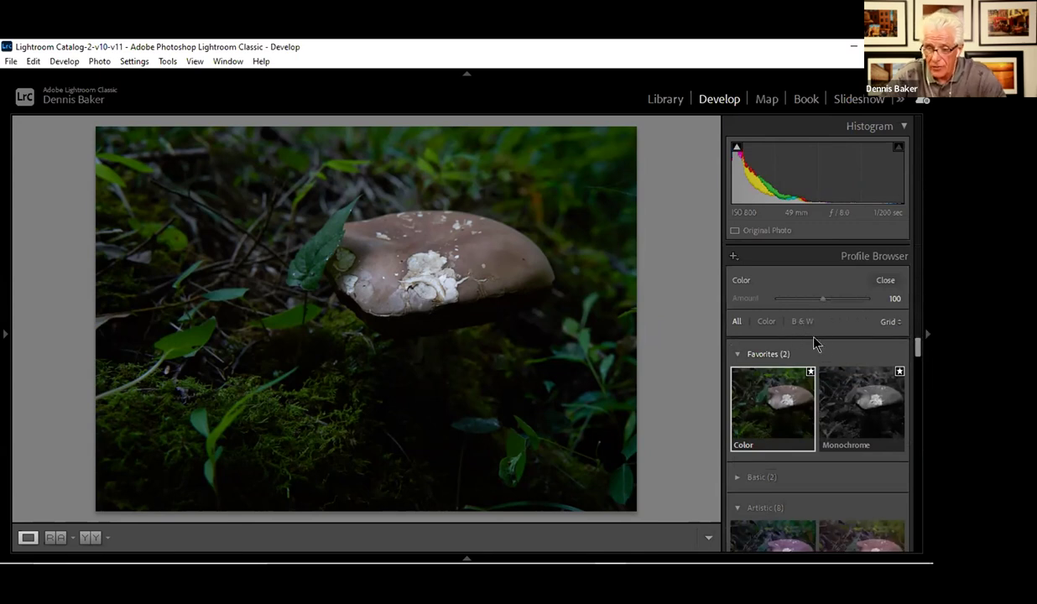
drag(918, 344, 903, 280)
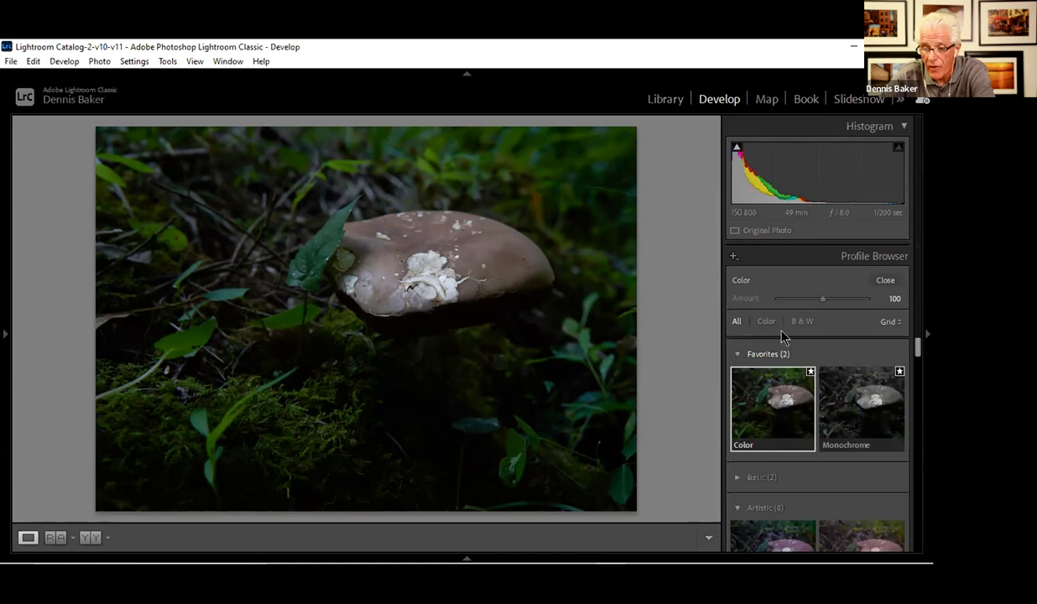
click(884, 281)
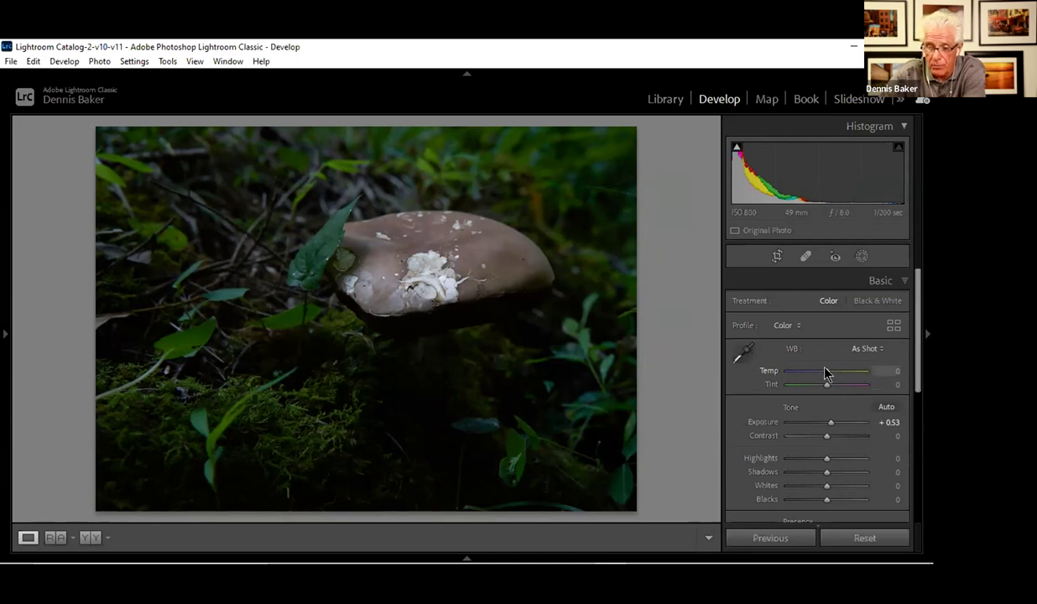
- Warm the photo's white balance by setting Temp to +12
mouse_move(826, 373)
mouse_down()
mouse_move(793, 376)
mouse_move(866, 386)
mouse_move(815, 372)
mouse_move(849, 379)
mouse_move(827, 380)
mouse_move(832, 371)
mouse_up()
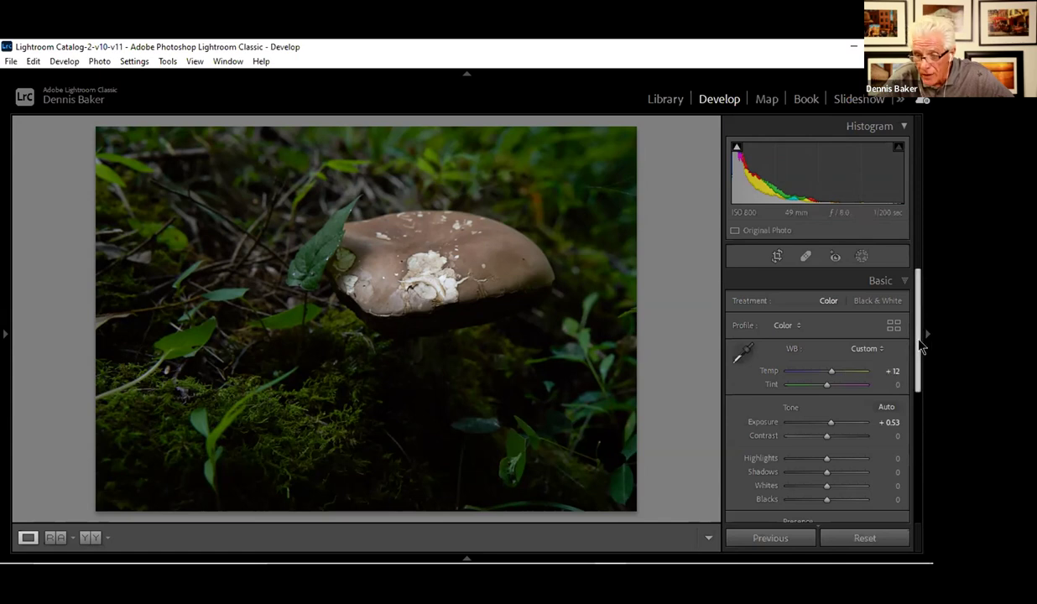
drag(919, 340, 910, 384)
scroll(909, 384, up, 2)
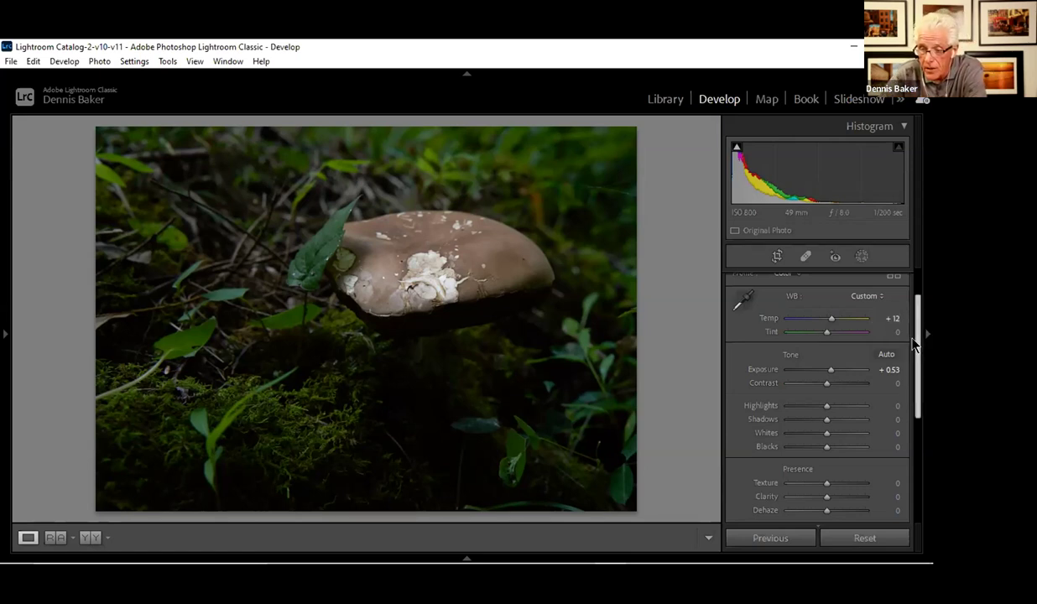
- Lower the photo's Highlights to -16 and raise the Shadows to +32
mouse_move(920, 342)
mouse_down()
mouse_move(915, 296)
mouse_move(916, 354)
mouse_up()
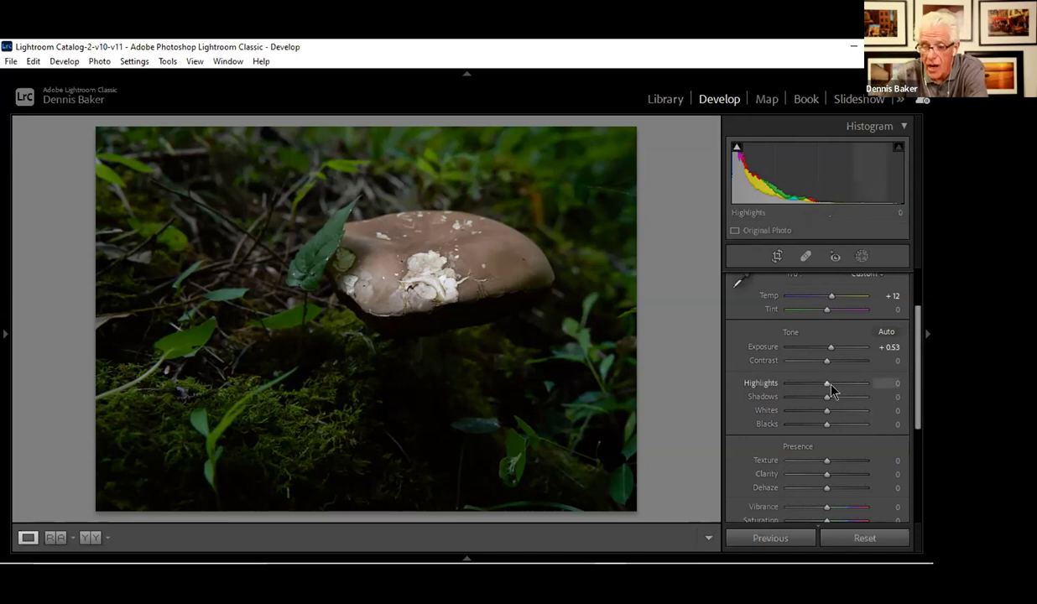
mouse_move(825, 383)
mouse_down()
mouse_move(799, 386)
mouse_move(824, 384)
mouse_move(840, 403)
mouse_move(823, 388)
mouse_up()
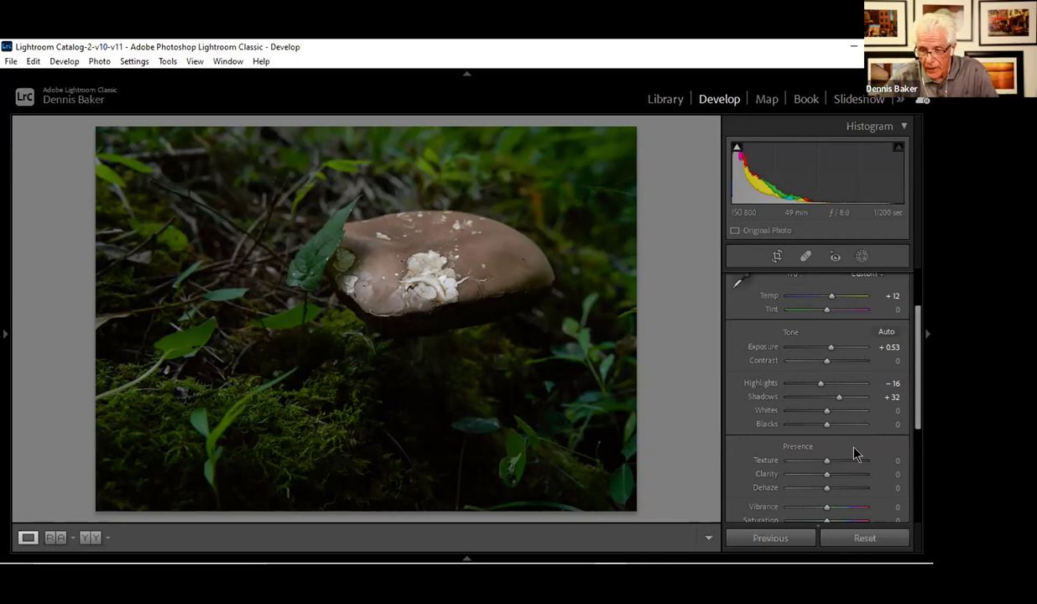
- Set Blacks to -5 while checking the shadow areas in the clipping preview
key(alt)
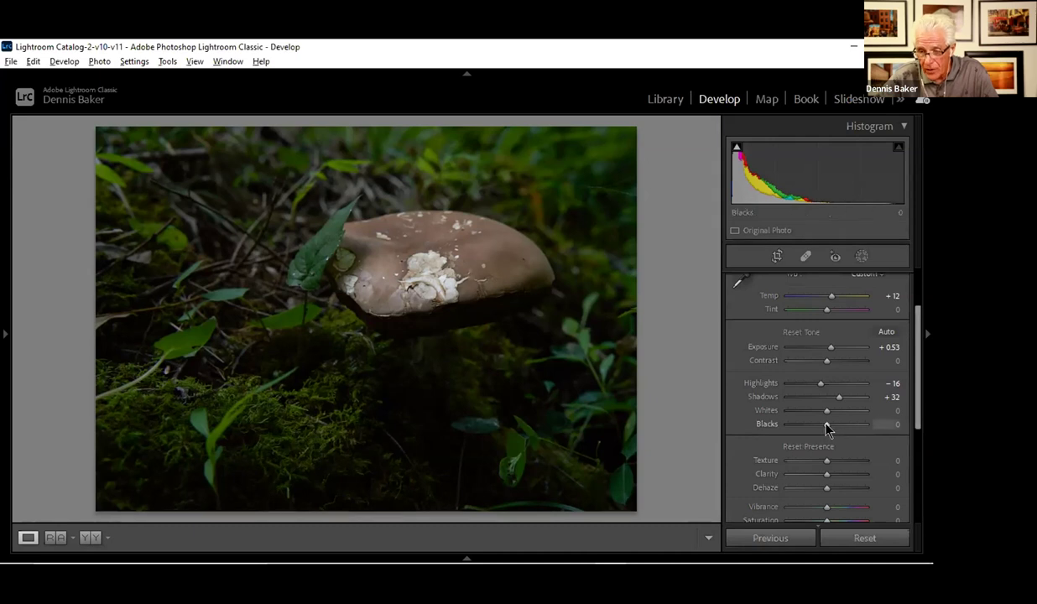
alt+click(827, 429)
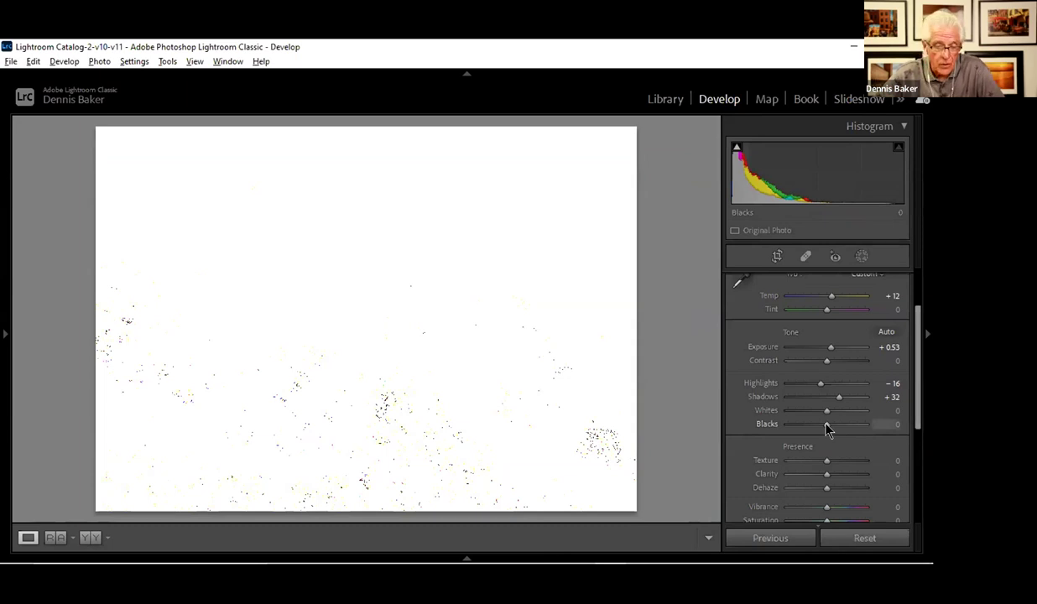
drag(826, 430, 823, 429)
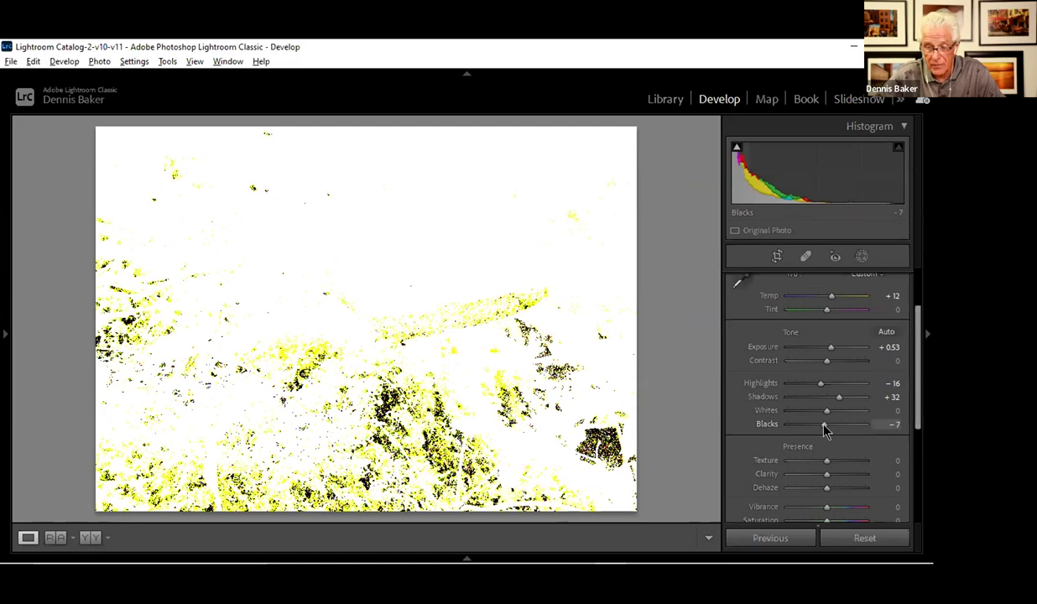
mouse_move(823, 430)
mouse_down()
mouse_move(801, 428)
mouse_move(824, 426)
mouse_up()
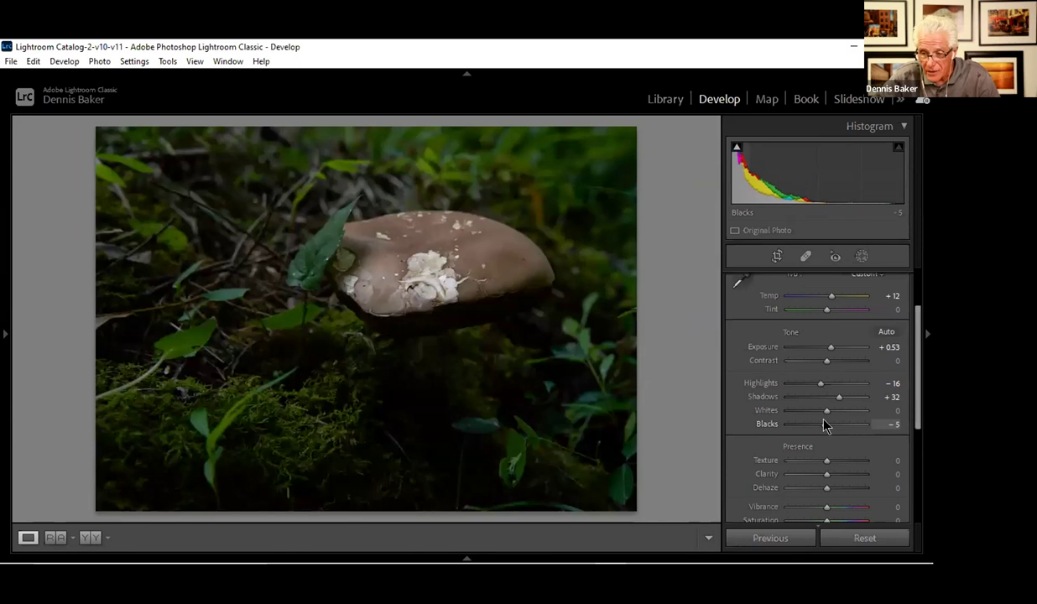
- Try a much darker Blacks level of -77 on the photo and bring it back to -5
drag(824, 425, 795, 428)
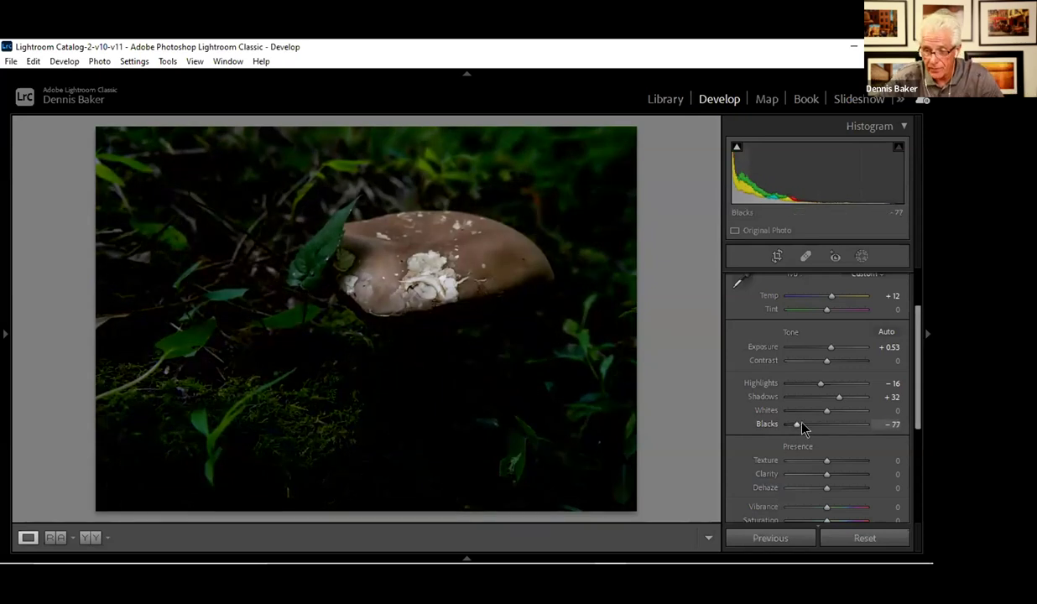
drag(798, 423, 824, 433)
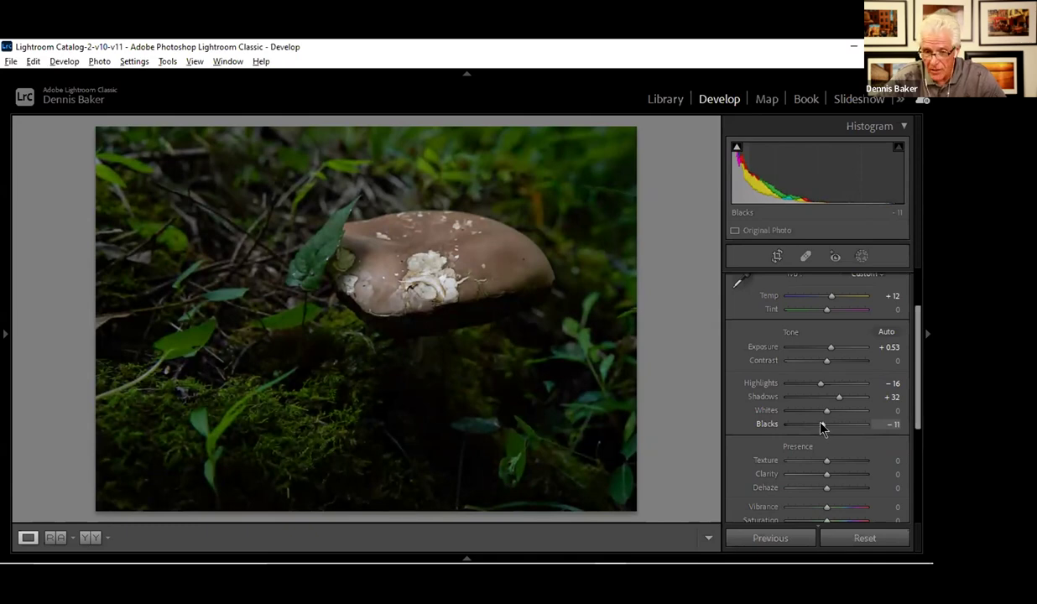
drag(822, 428, 823, 428)
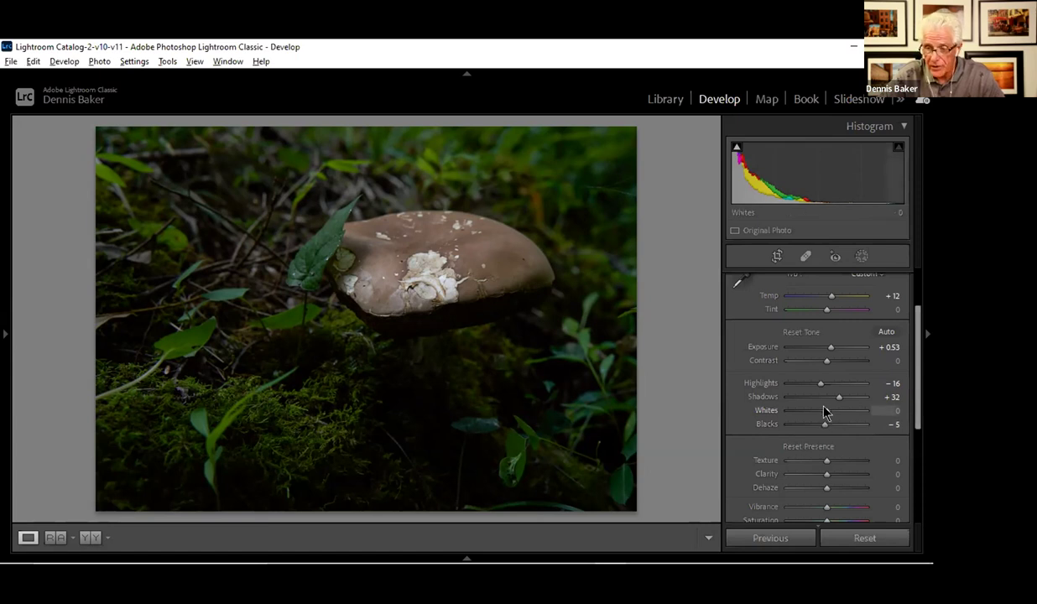
- Set Whites to +30, using the clipping preview to test brighter levels on the mushroom
alt+click(826, 411)
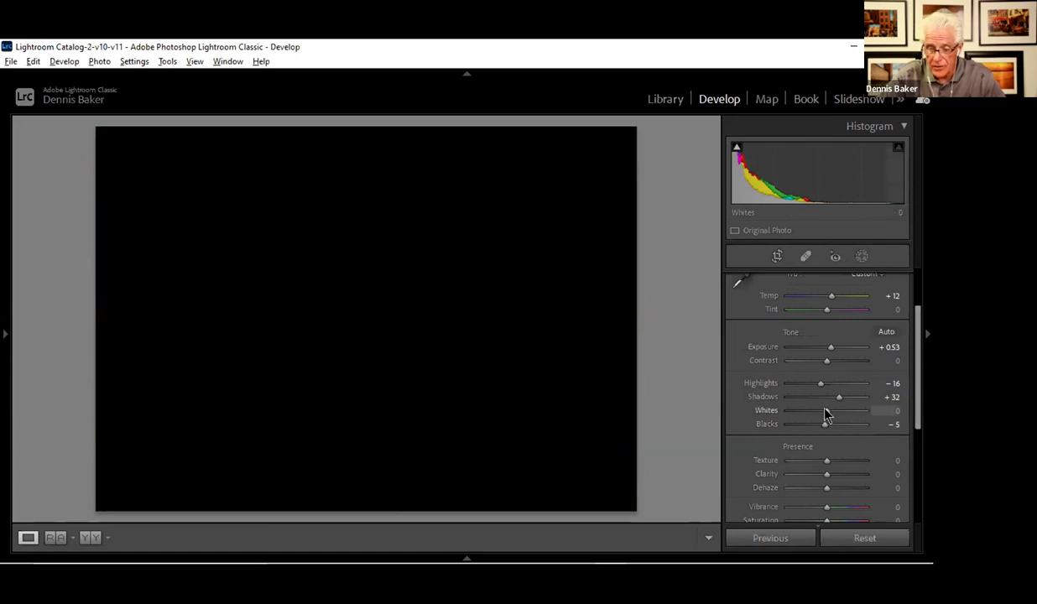
drag(825, 410, 846, 413)
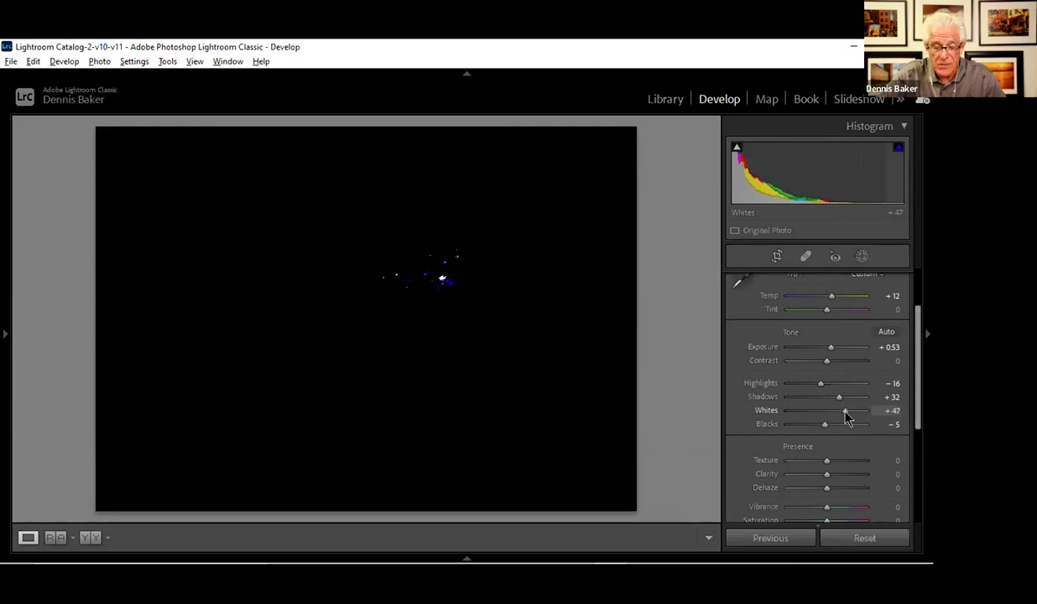
drag(846, 413, 835, 414)
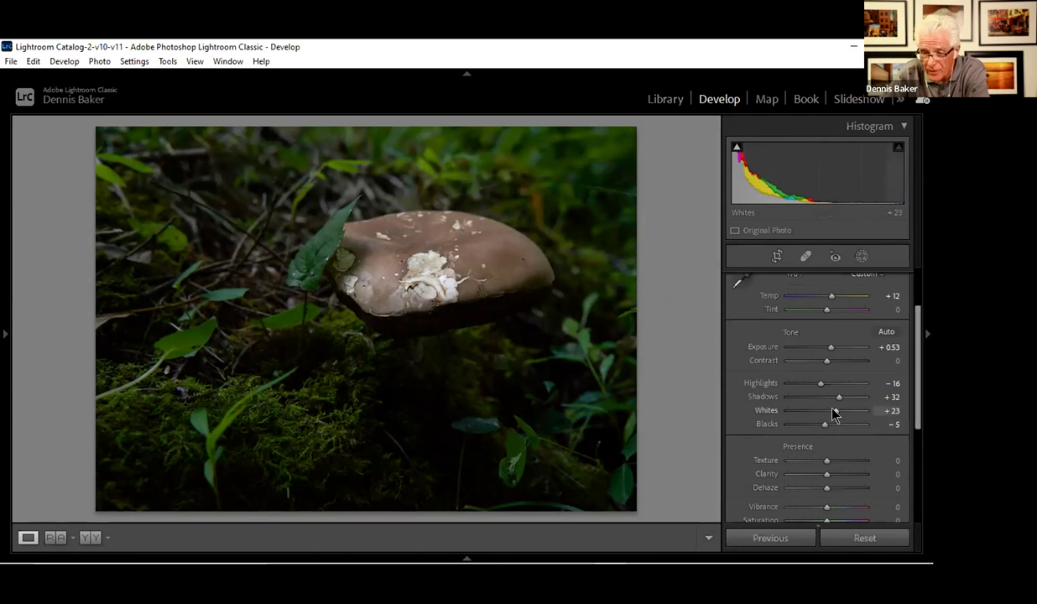
mouse_move(835, 417)
mouse_down()
mouse_move(854, 414)
mouse_move(841, 418)
mouse_up()
drag(841, 417, 837, 417)
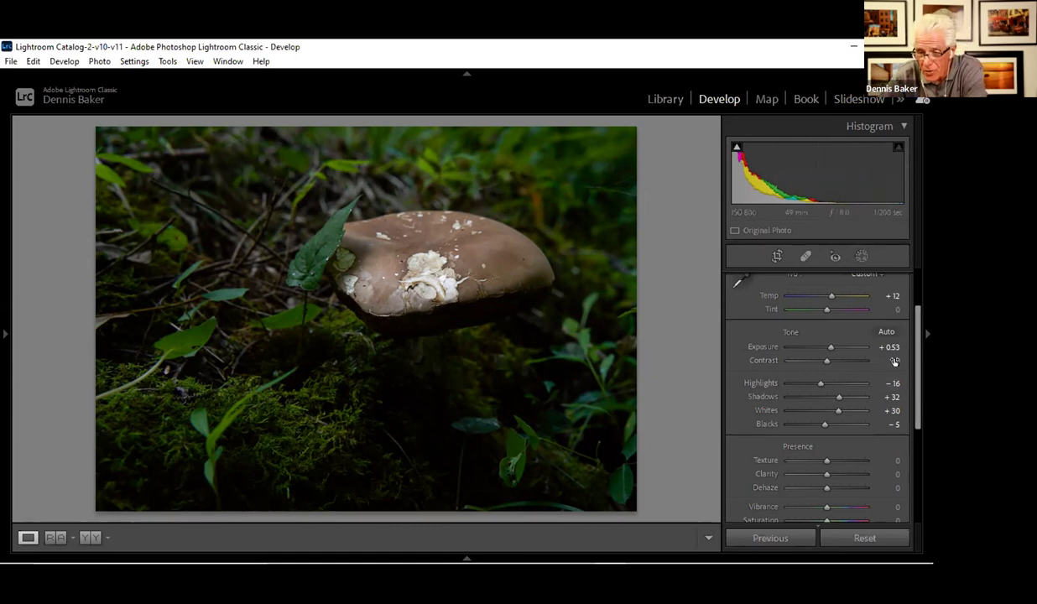
- Set Texture to +40, judging the effect on a close-up of the moss against the reset value
drag(916, 345, 916, 400)
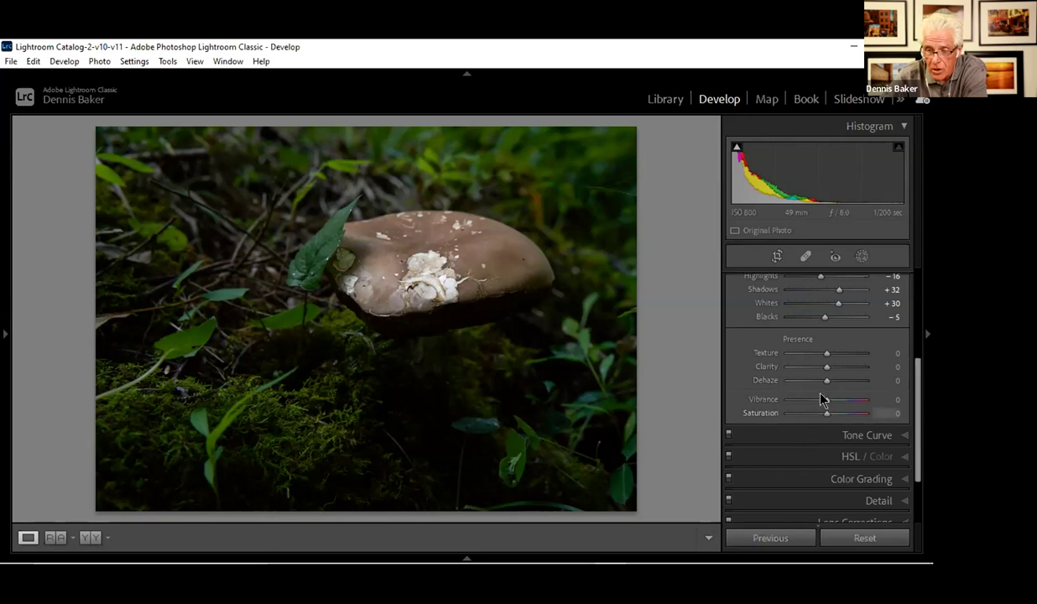
drag(825, 354, 840, 354)
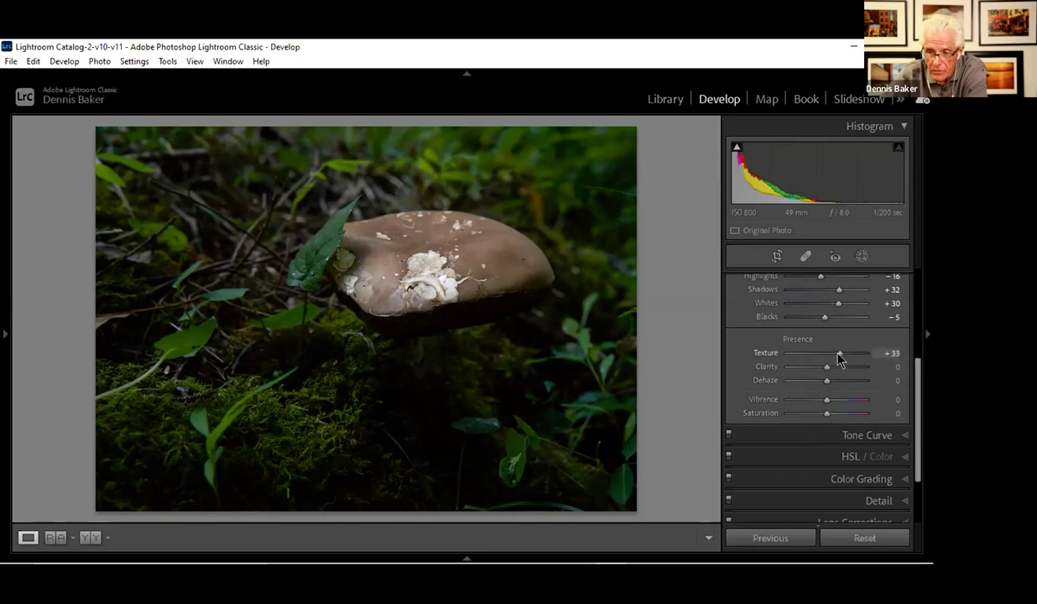
click(312, 405)
drag(312, 406, 258, 334)
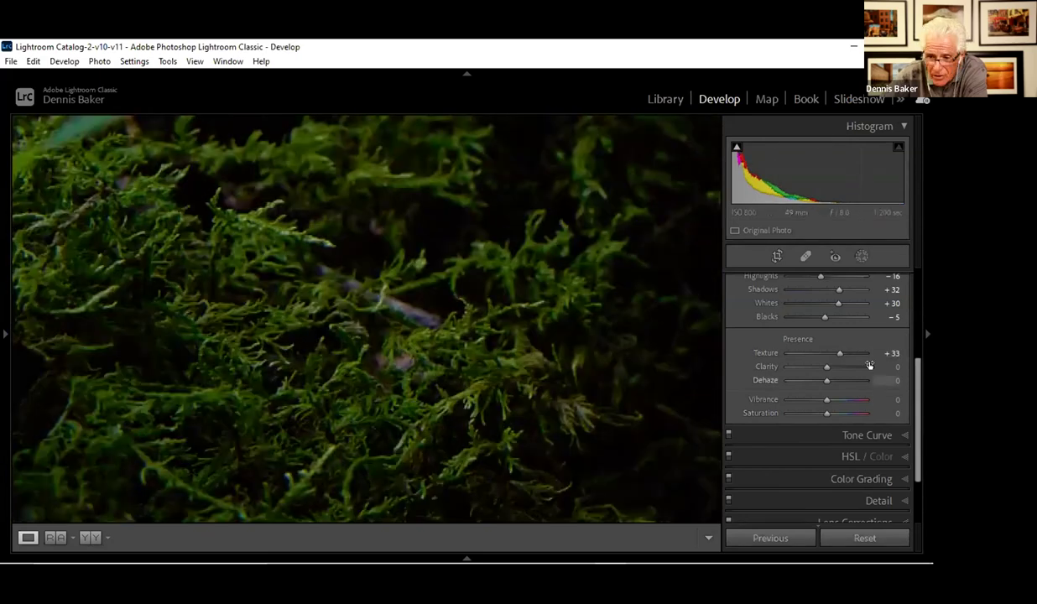
double_click(768, 353)
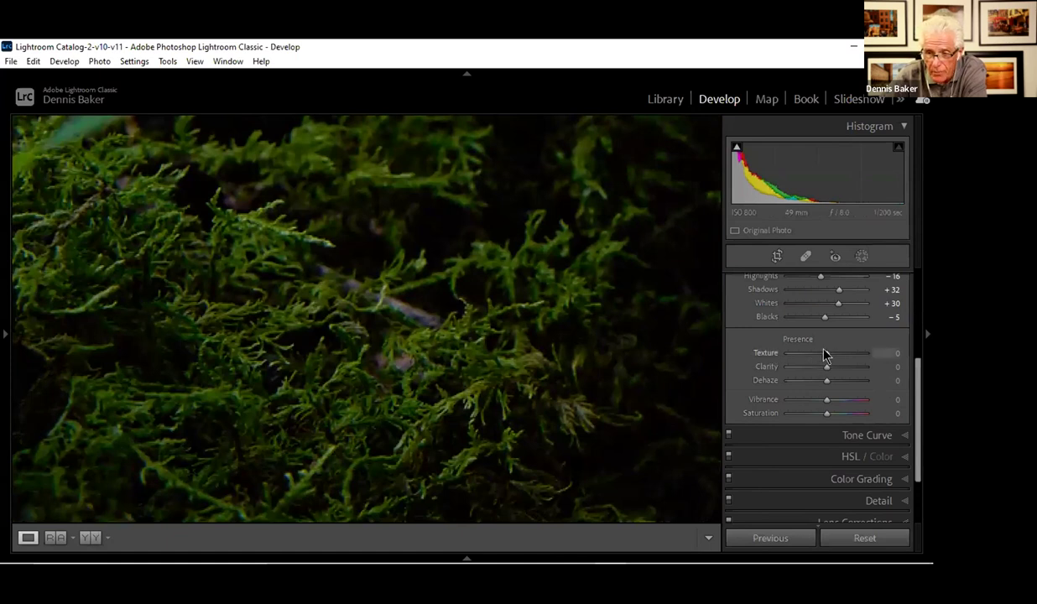
drag(824, 354, 840, 354)
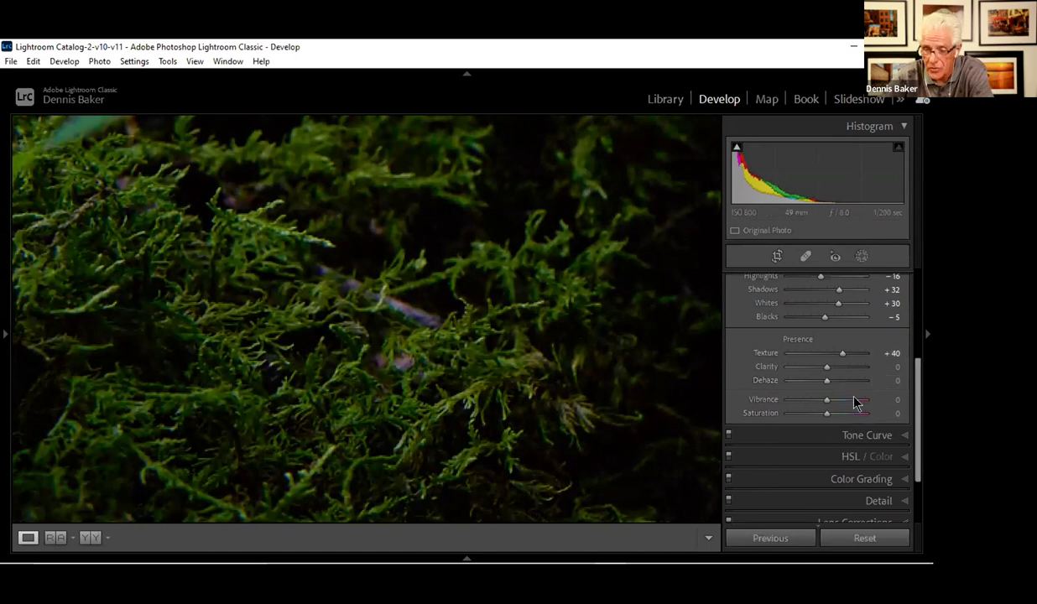
- Set Clarity to +30, comparing it with the reset value on the whole photo
mouse_move(828, 368)
mouse_down()
mouse_move(850, 377)
mouse_move(839, 377)
mouse_up()
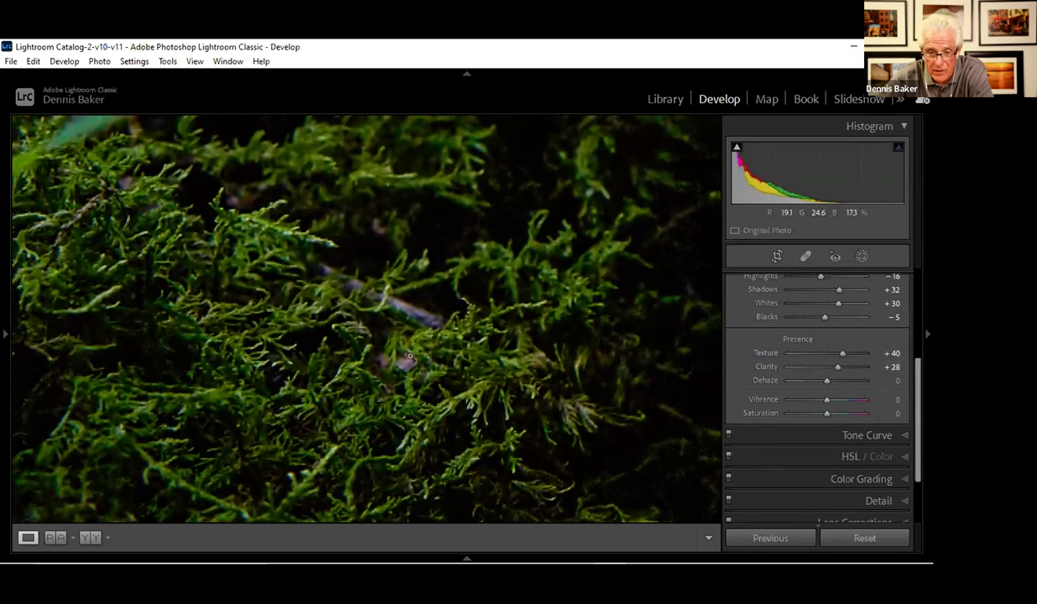
click(407, 353)
double_click(771, 367)
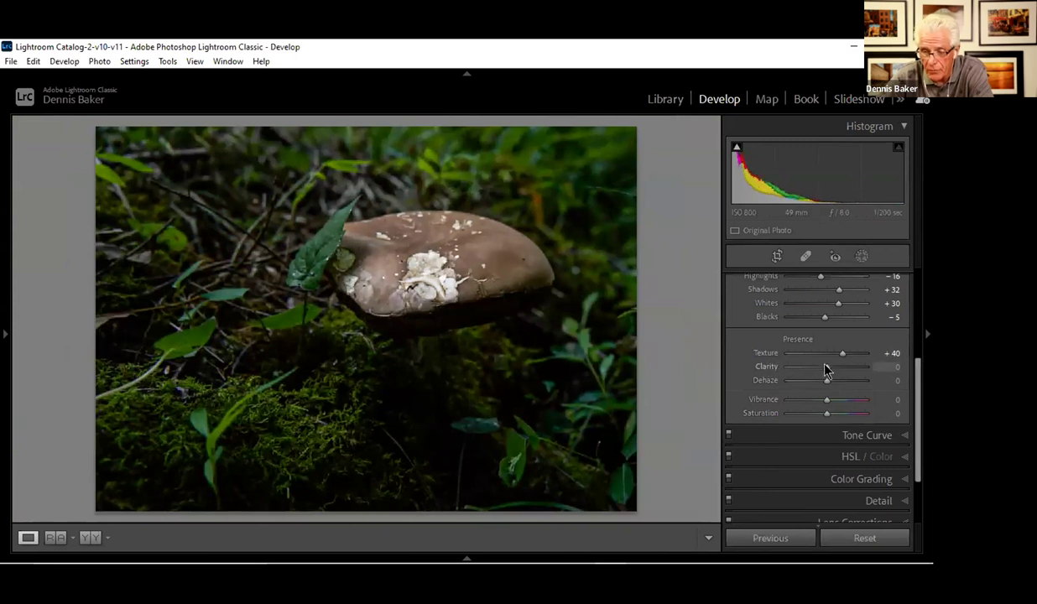
drag(825, 370, 837, 370)
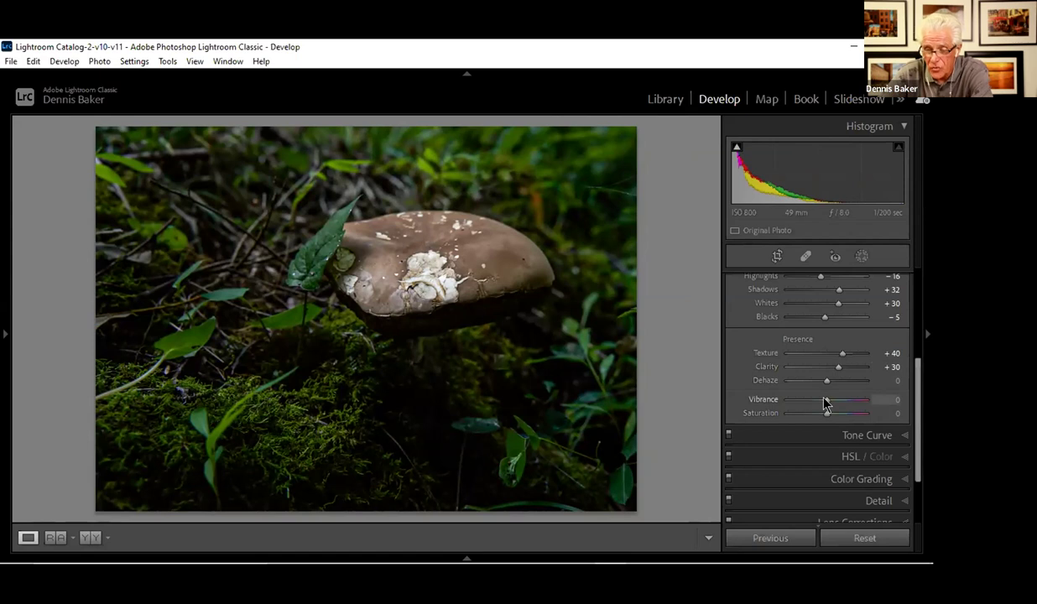
- Set Vibrance to +11 and compare the edited photo with its Before version
mouse_move(825, 403)
mouse_down()
mouse_move(848, 406)
mouse_move(804, 408)
mouse_move(828, 409)
mouse_up()
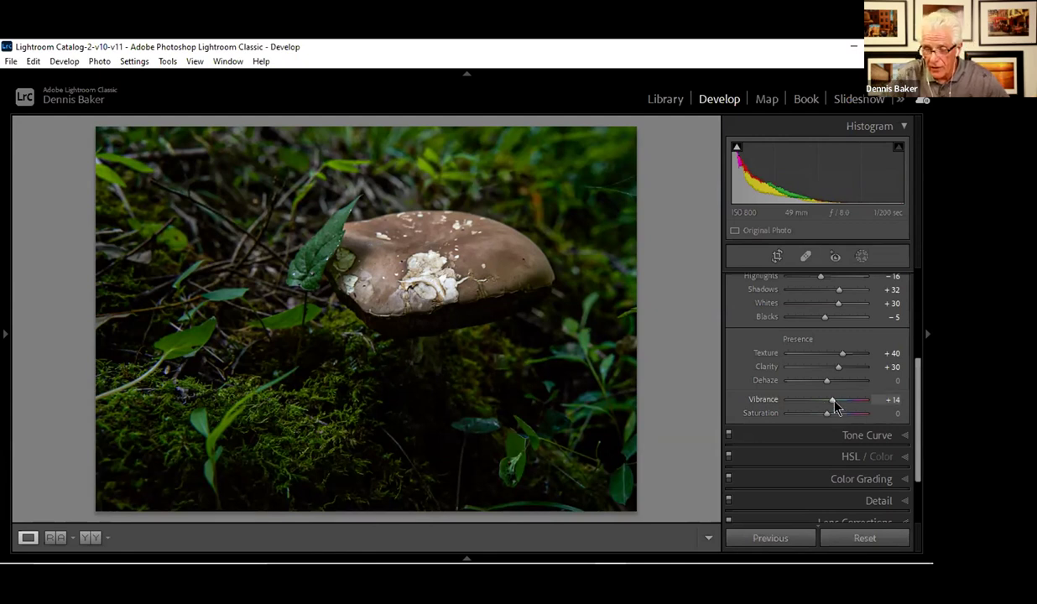
mouse_move(834, 400)
mouse_down()
mouse_move(847, 400)
mouse_move(822, 408)
mouse_up()
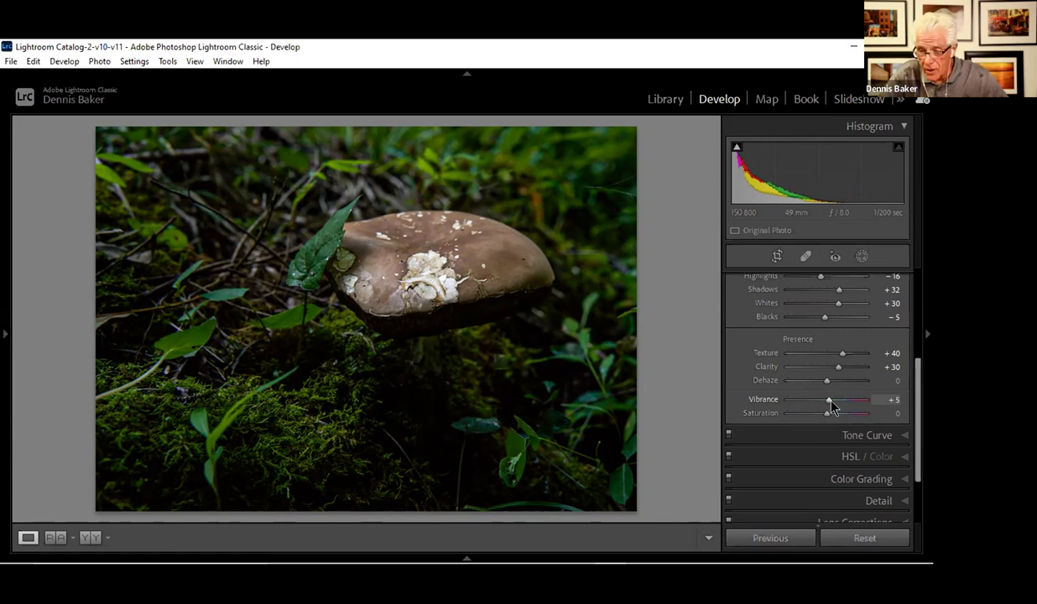
drag(827, 402, 831, 401)
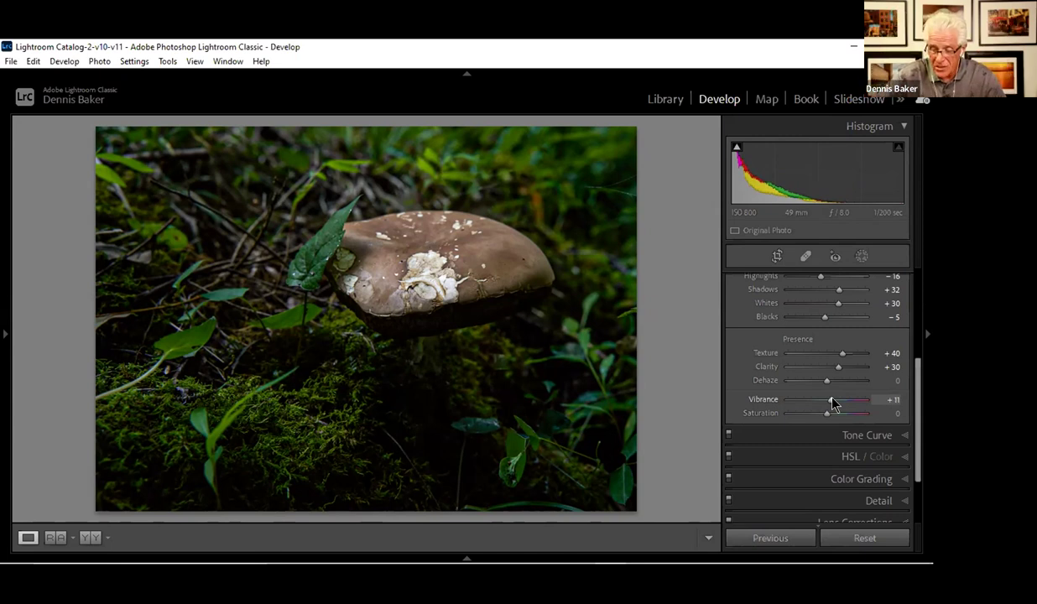
key(backslash)
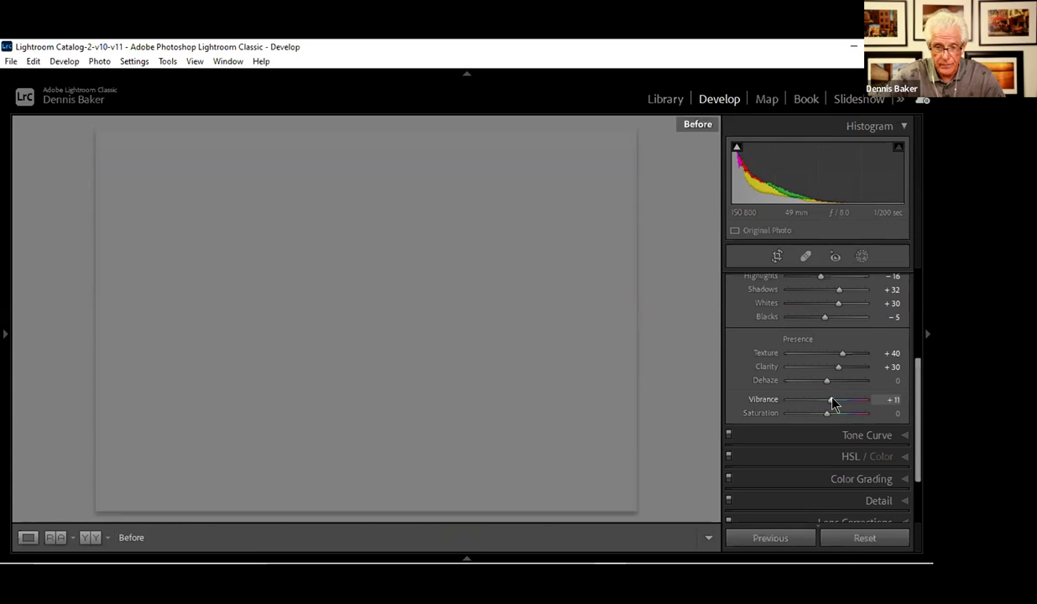
key(backslash)
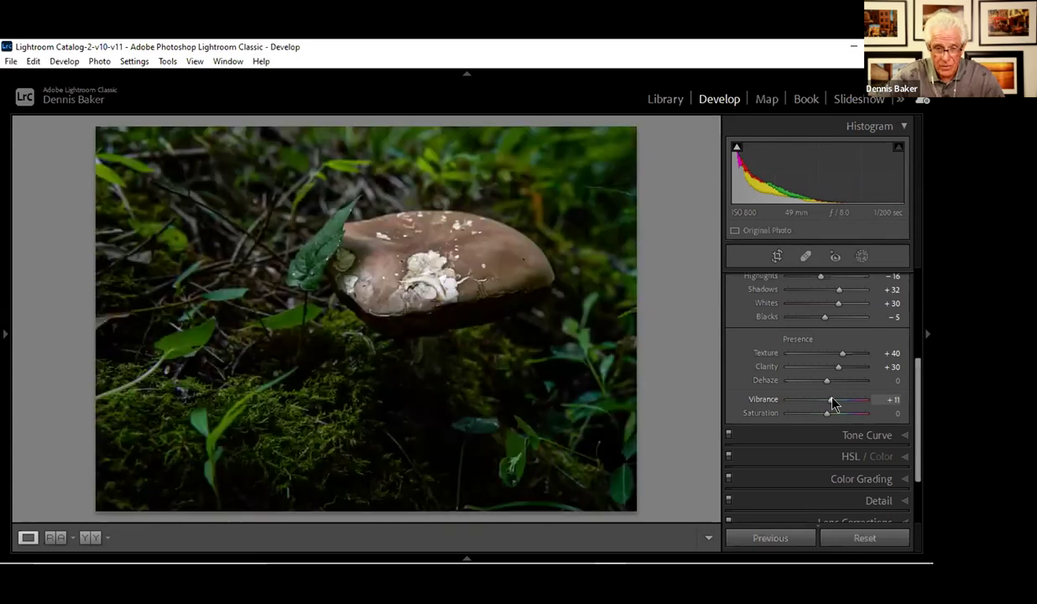
key(backslash)
key(backslash)
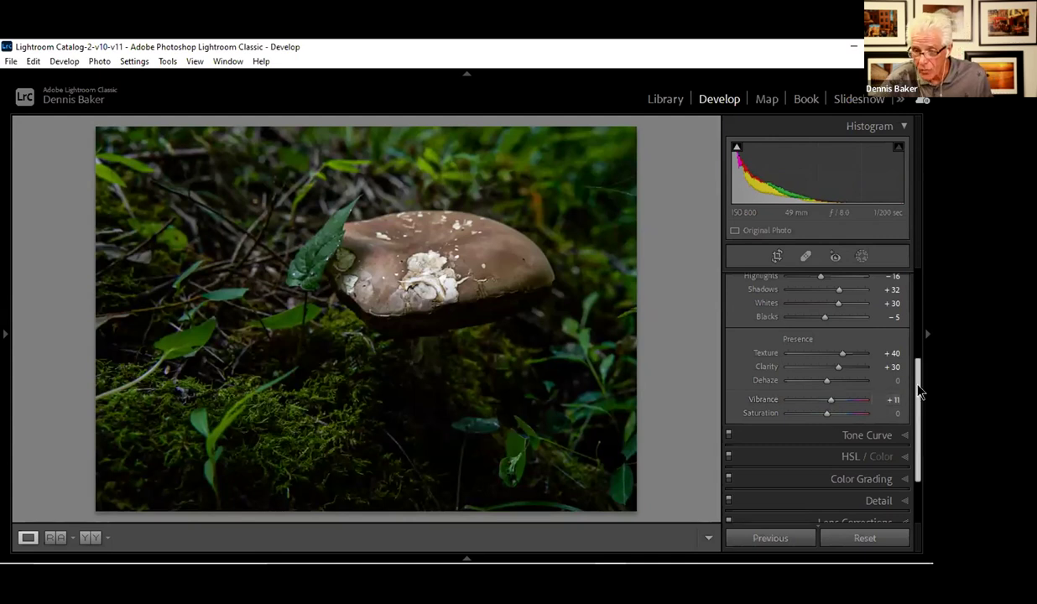
- Look through the Tone Curve and HSL / Color settings, and examine the Sharpening and Noise Reduction options under Detail
drag(918, 386, 923, 445)
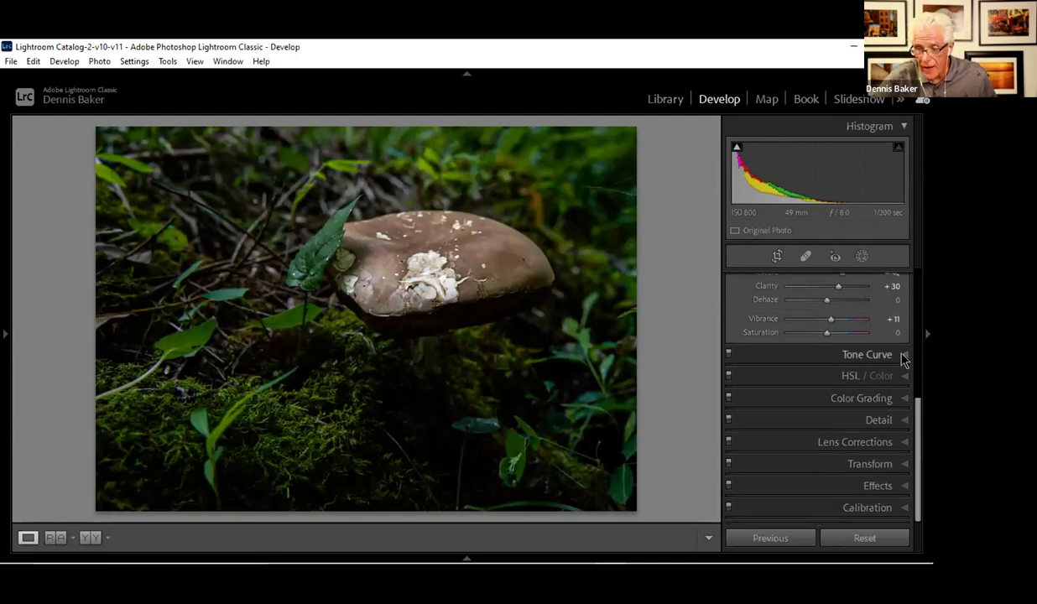
click(902, 355)
drag(919, 419, 903, 301)
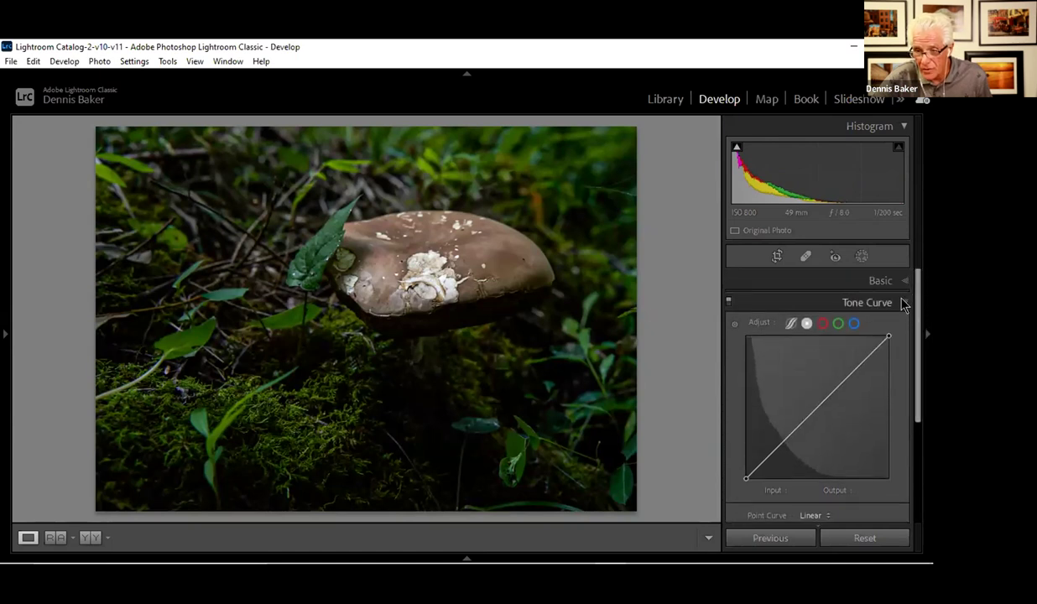
click(903, 301)
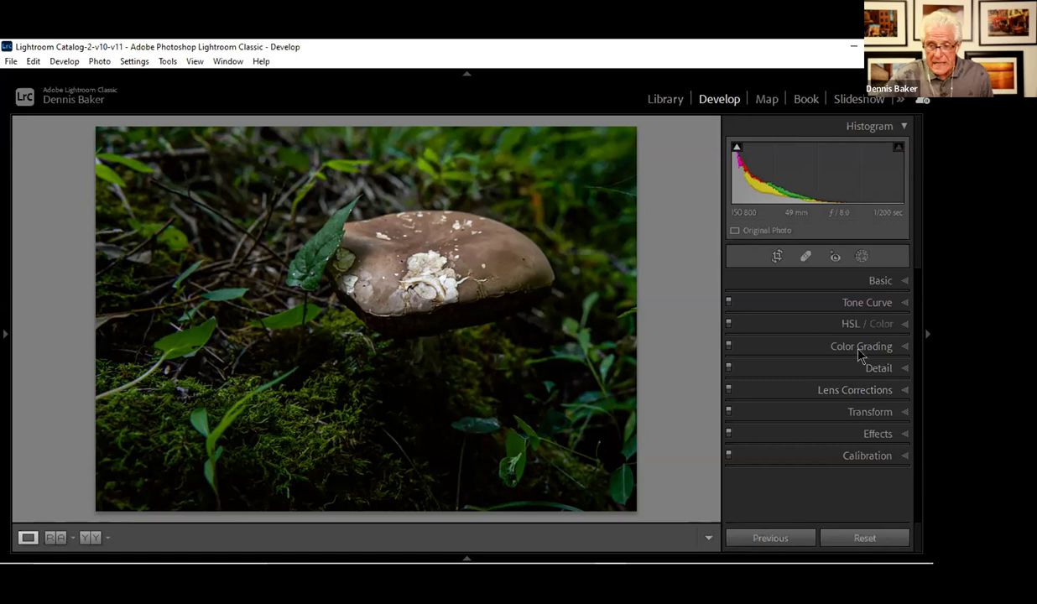
click(903, 326)
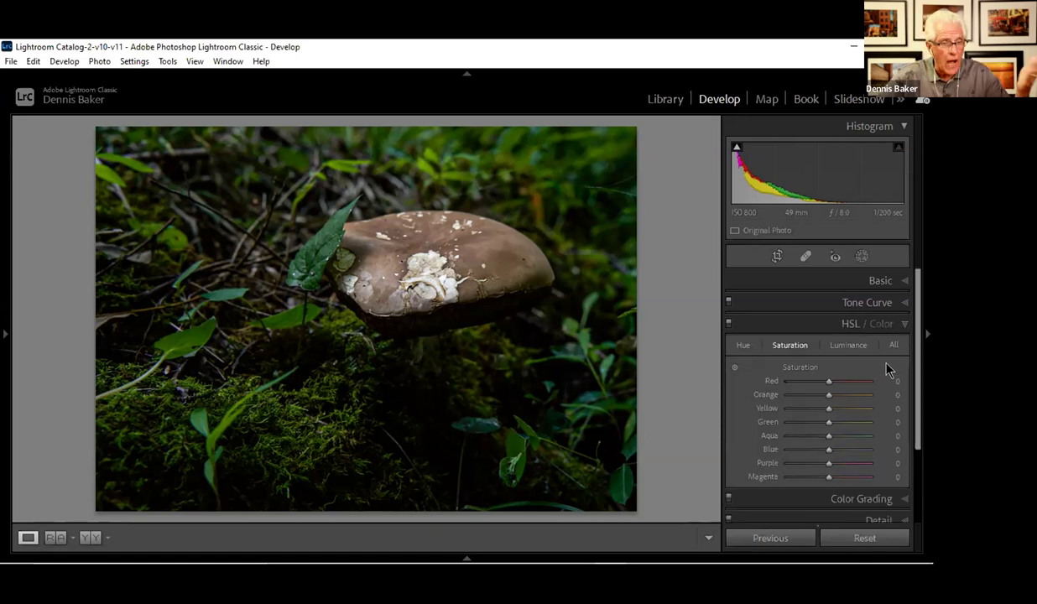
click(905, 326)
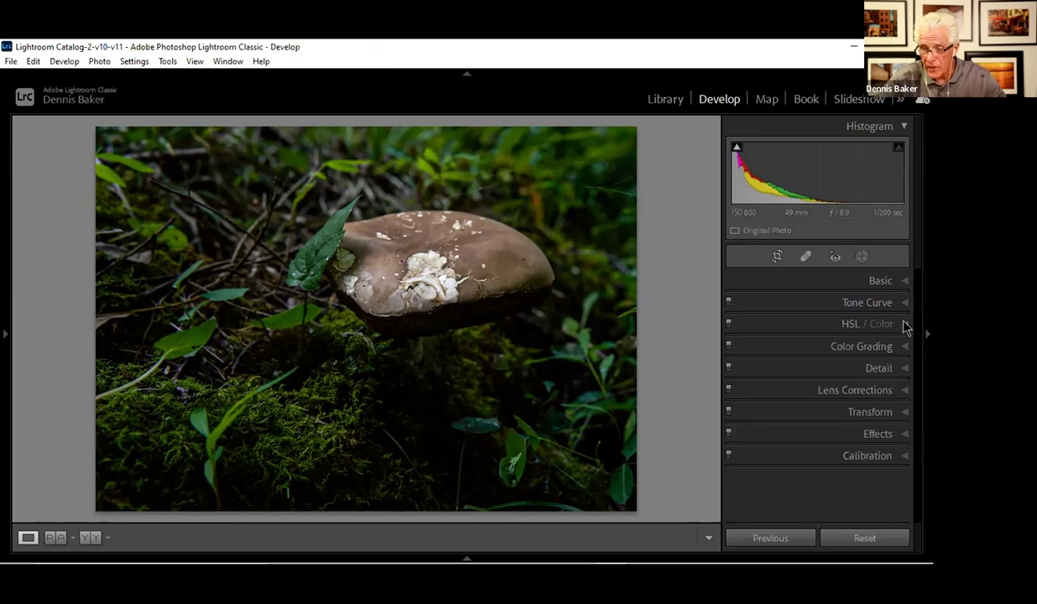
click(903, 371)
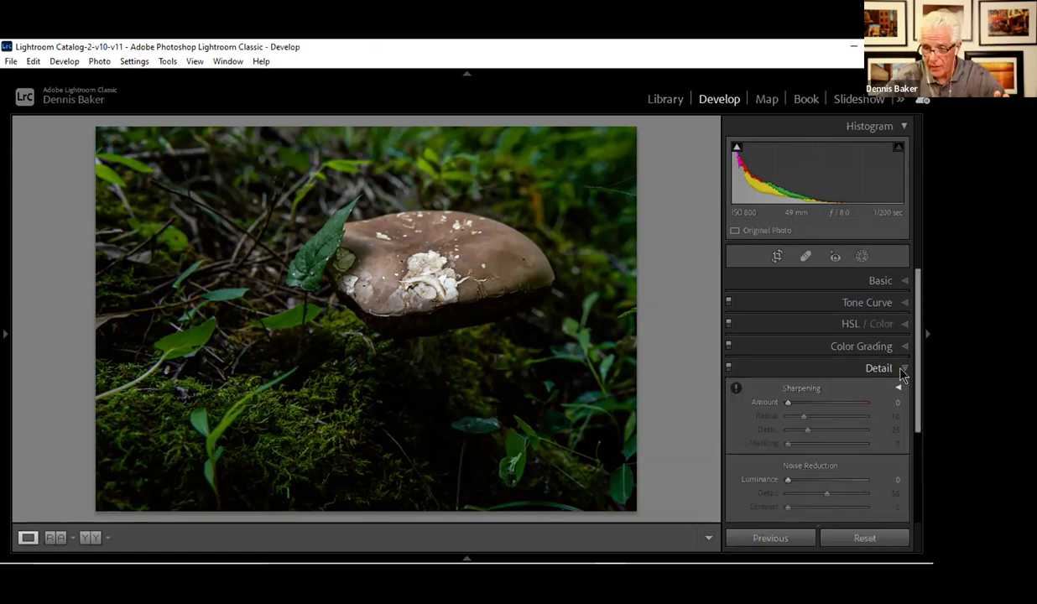
drag(921, 342, 916, 400)
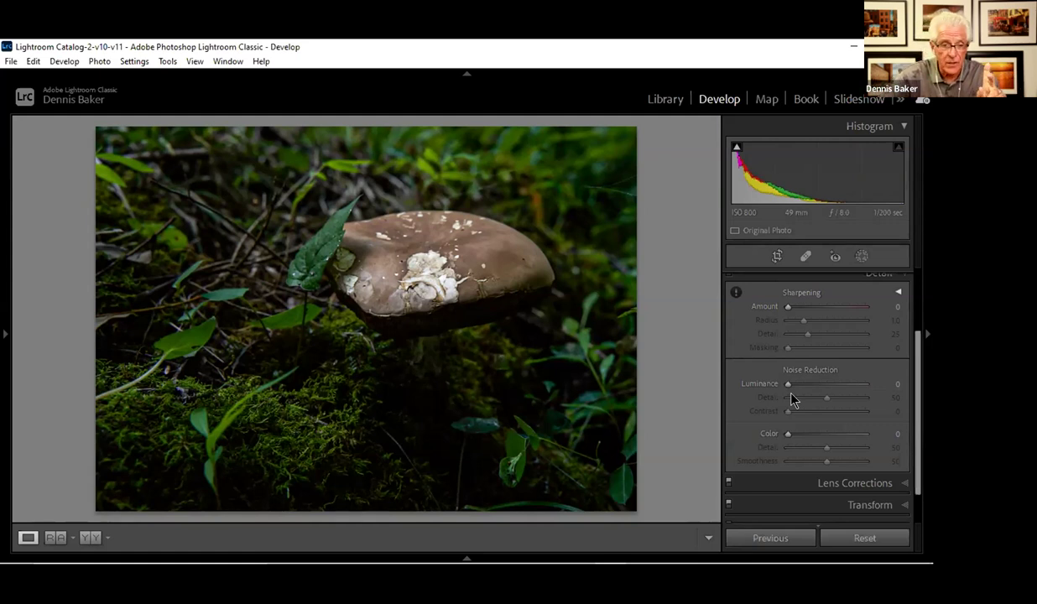
key(i)
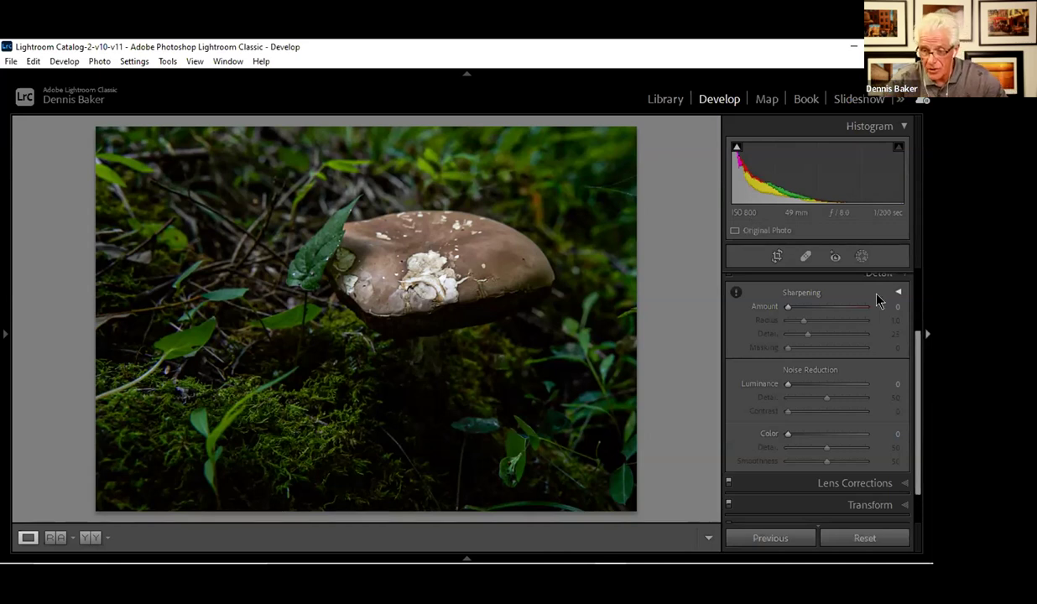
- Try Luminance noise reduction at 100 and at 34 on a close-up of the leaf tip, resetting it after each trial
scroll(866, 326, down, 1)
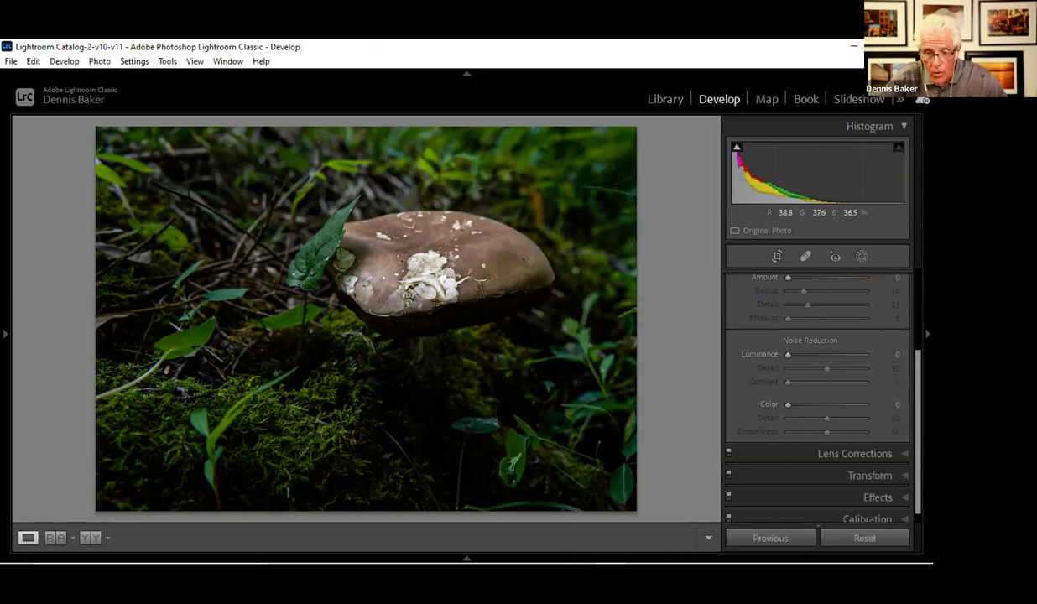
click(337, 329)
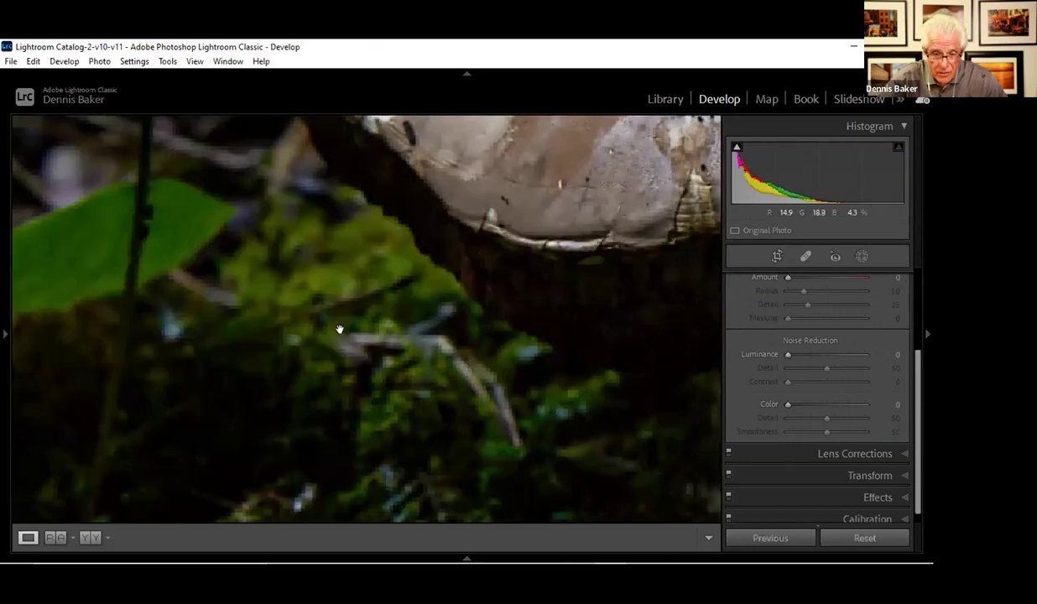
drag(363, 302, 301, 442)
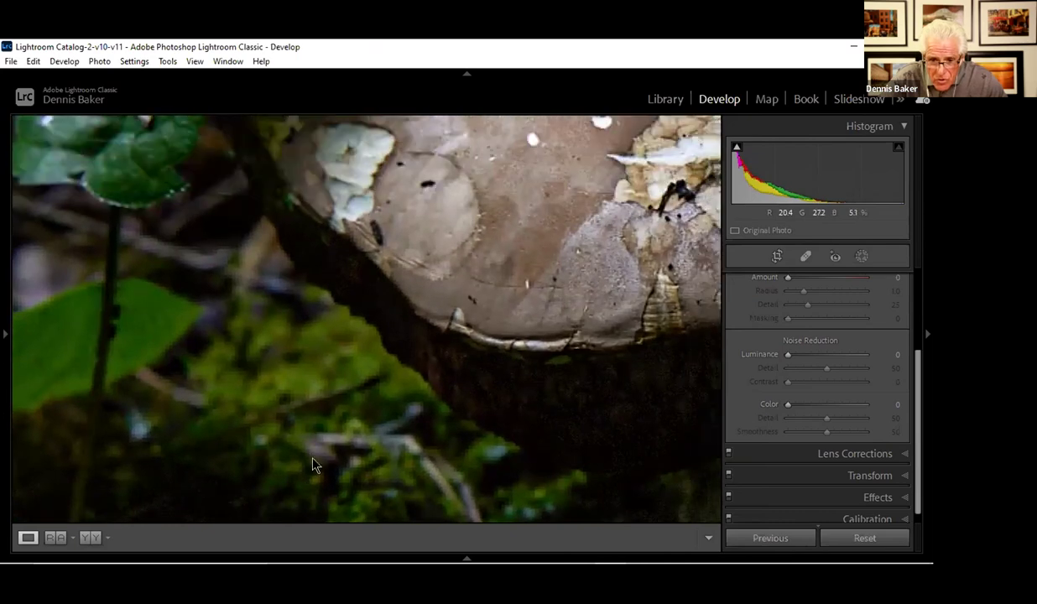
drag(420, 391, 453, 437)
drag(252, 168, 347, 369)
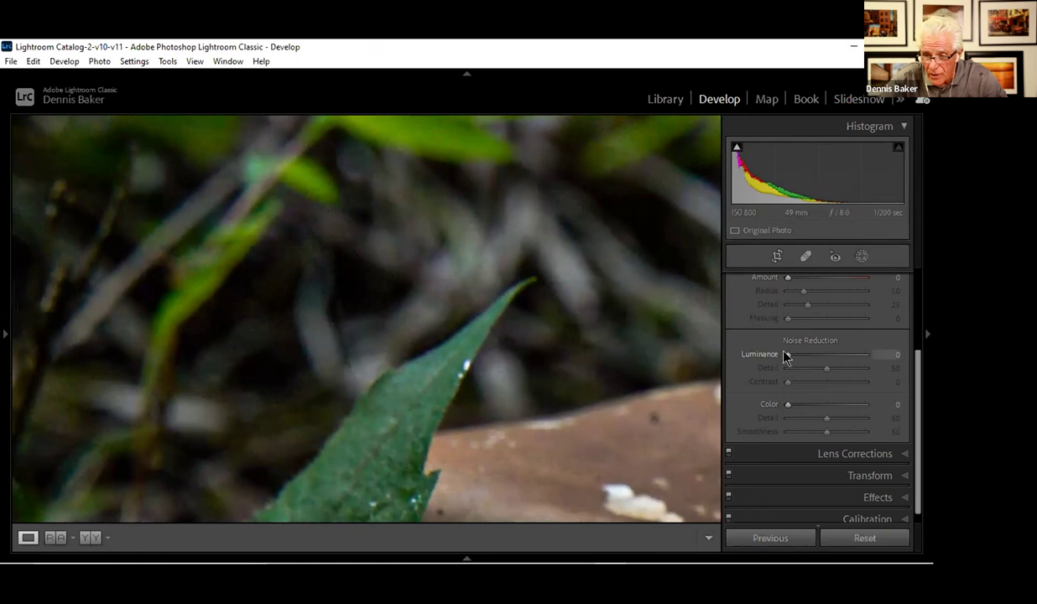
drag(787, 356, 930, 384)
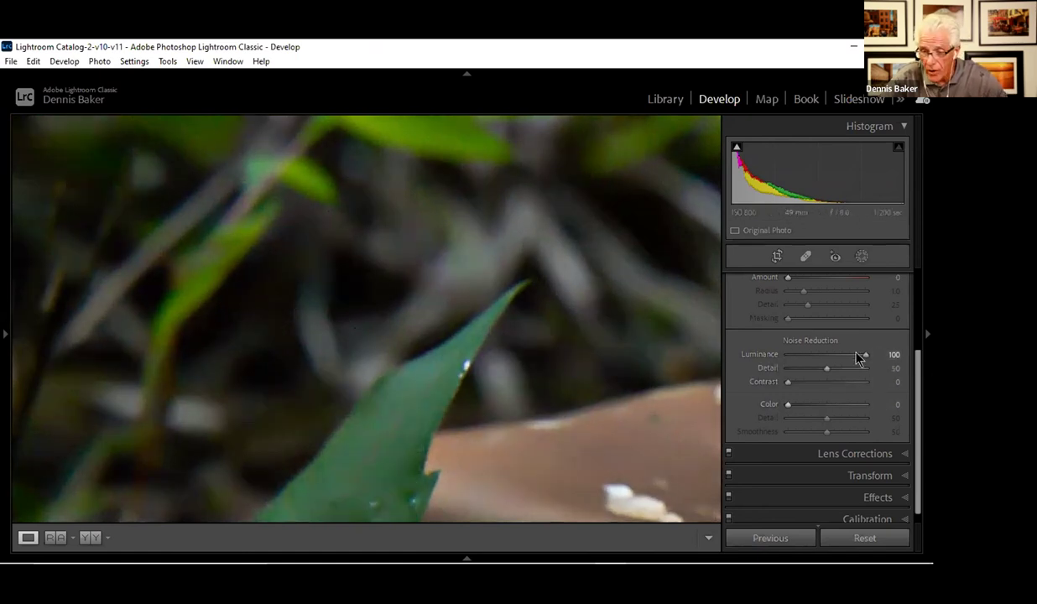
double_click(752, 357)
drag(788, 356, 817, 355)
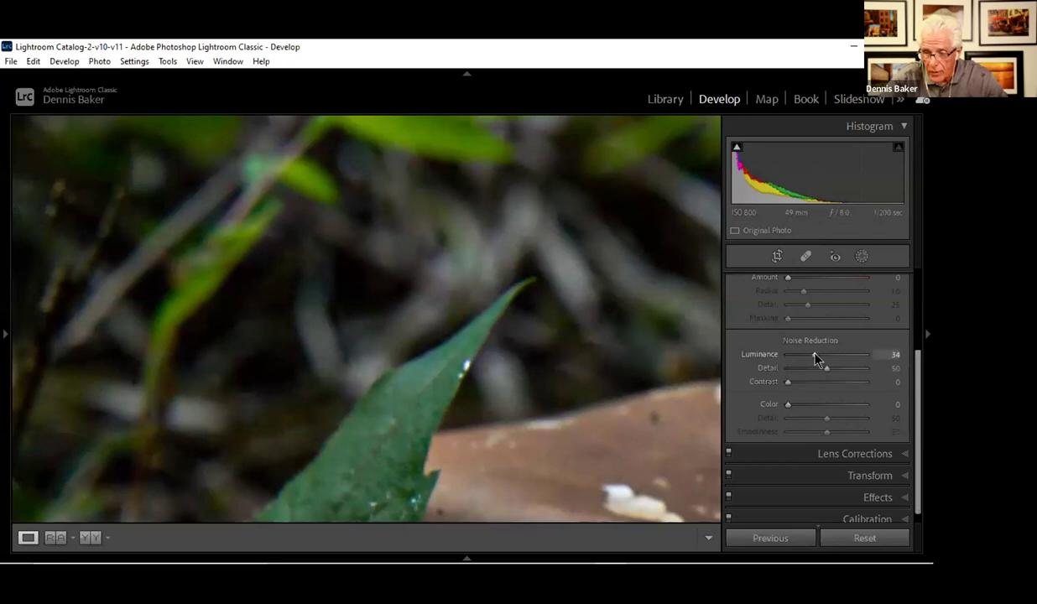
double_click(755, 354)
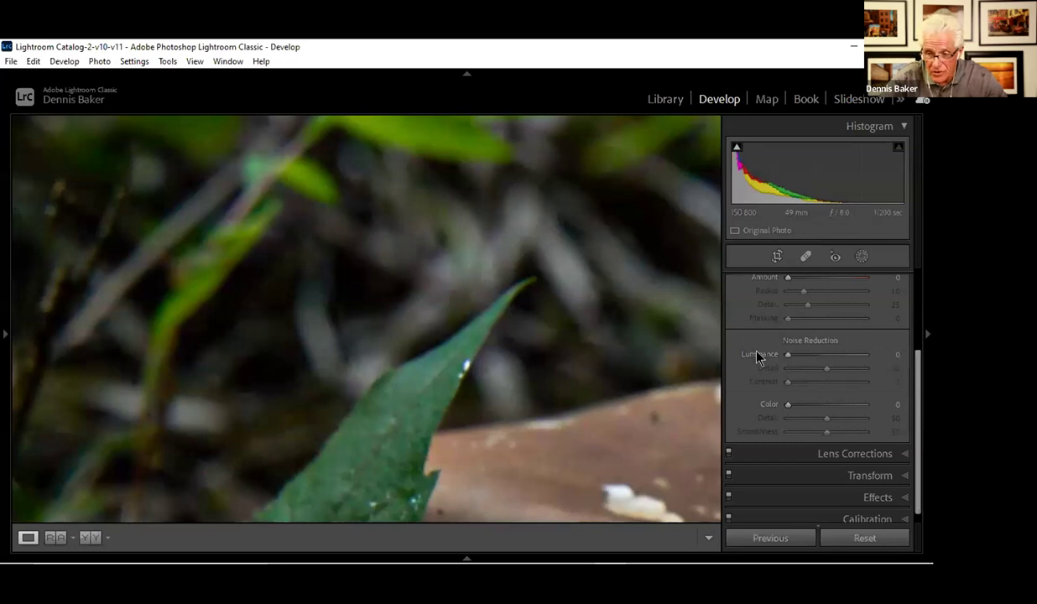
- Set Luminance noise reduction to 21 and sharpening Amount to 28, judging sharpening against its 150 extreme on the leaf close-up
drag(919, 372, 920, 342)
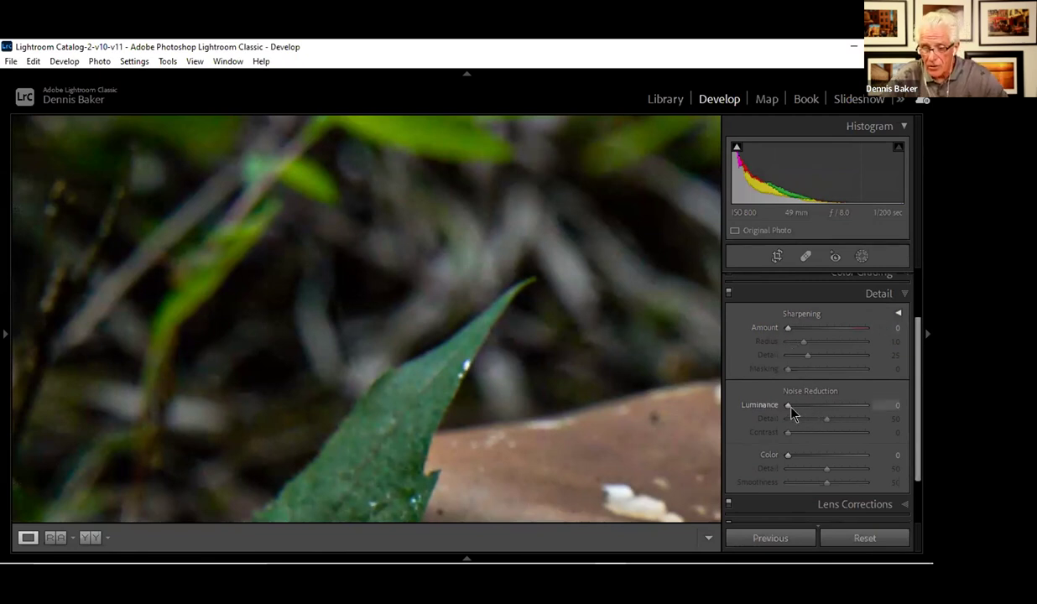
drag(788, 407, 802, 407)
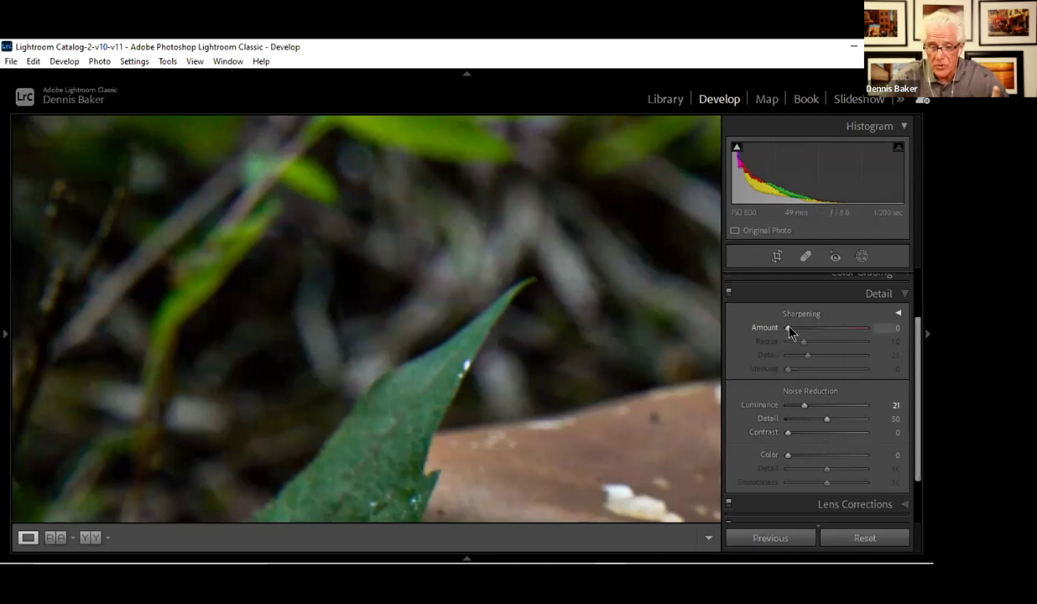
drag(788, 329, 922, 330)
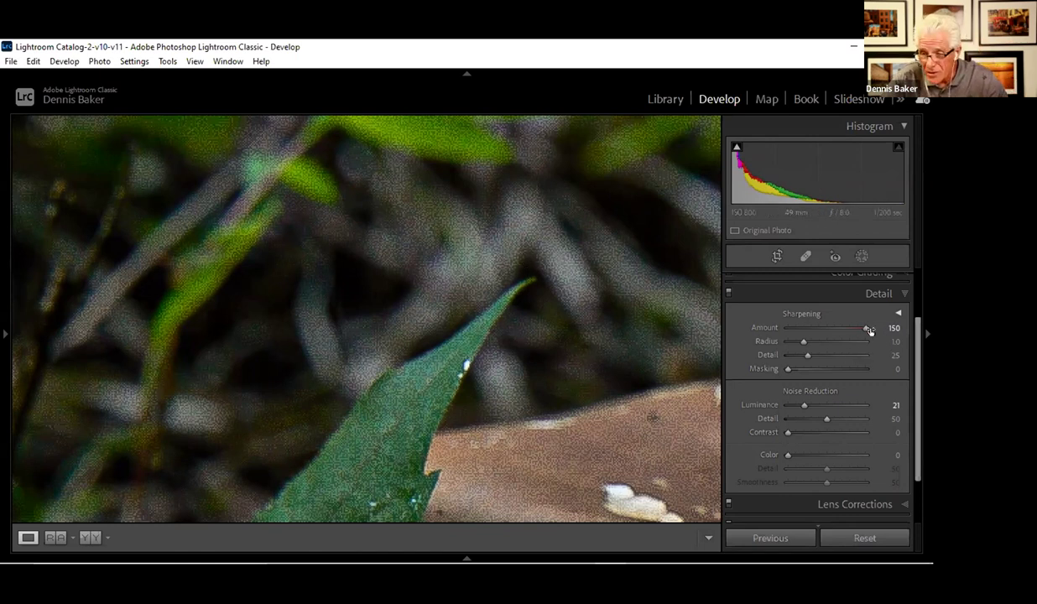
drag(867, 329, 801, 340)
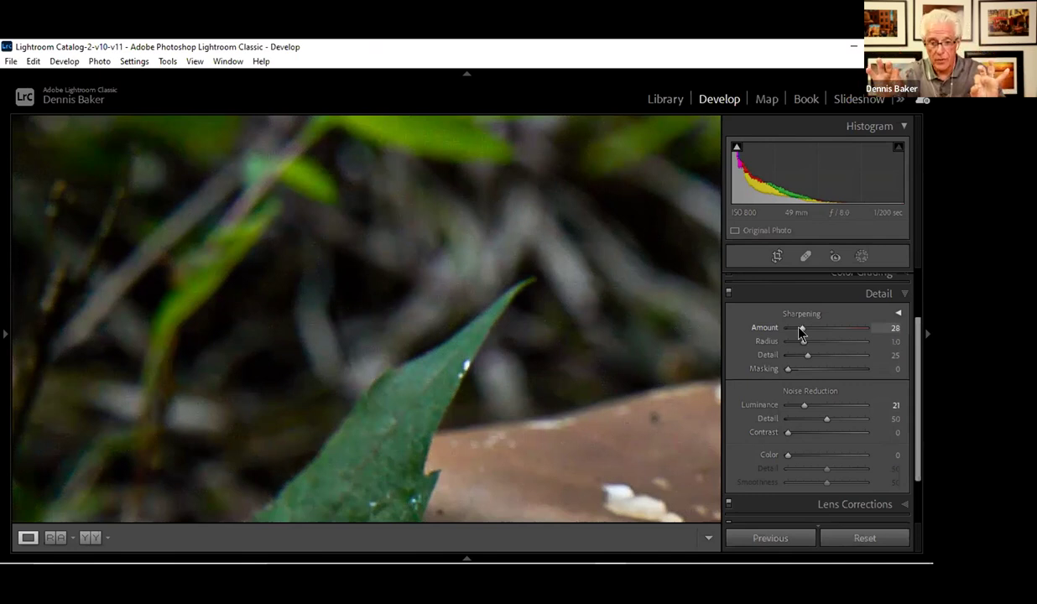
- Set sharpening Masking to 58 with the whole photo in view, and compare the edit with its Before version
click(454, 316)
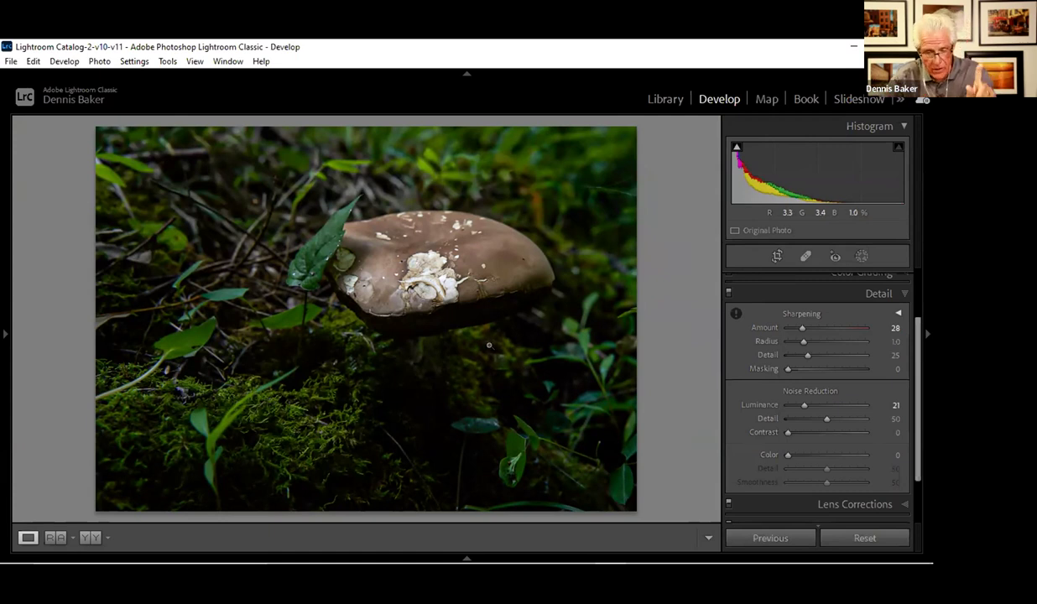
key(alt)
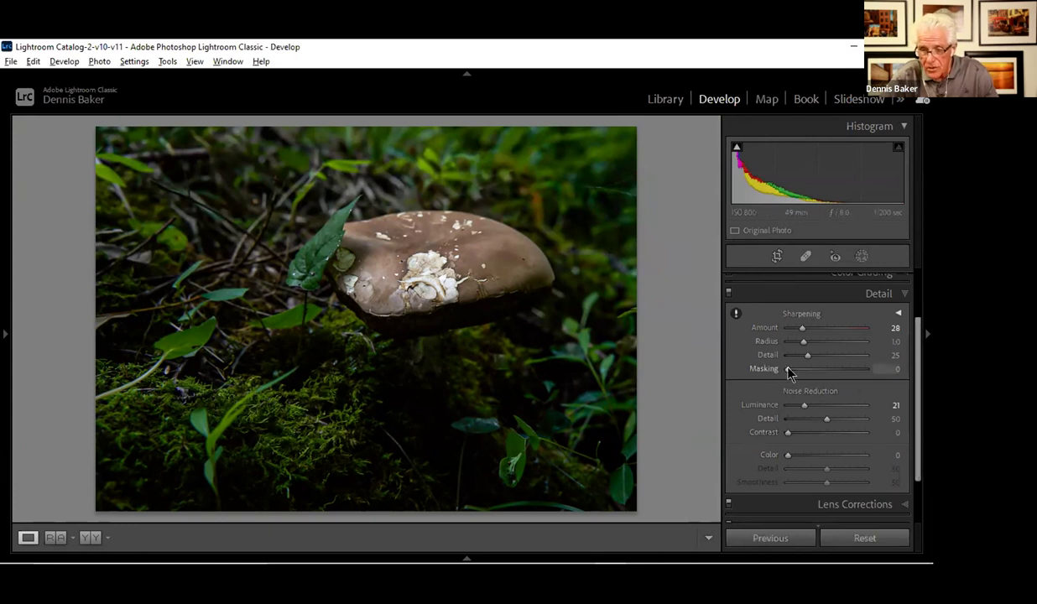
alt+click(788, 370)
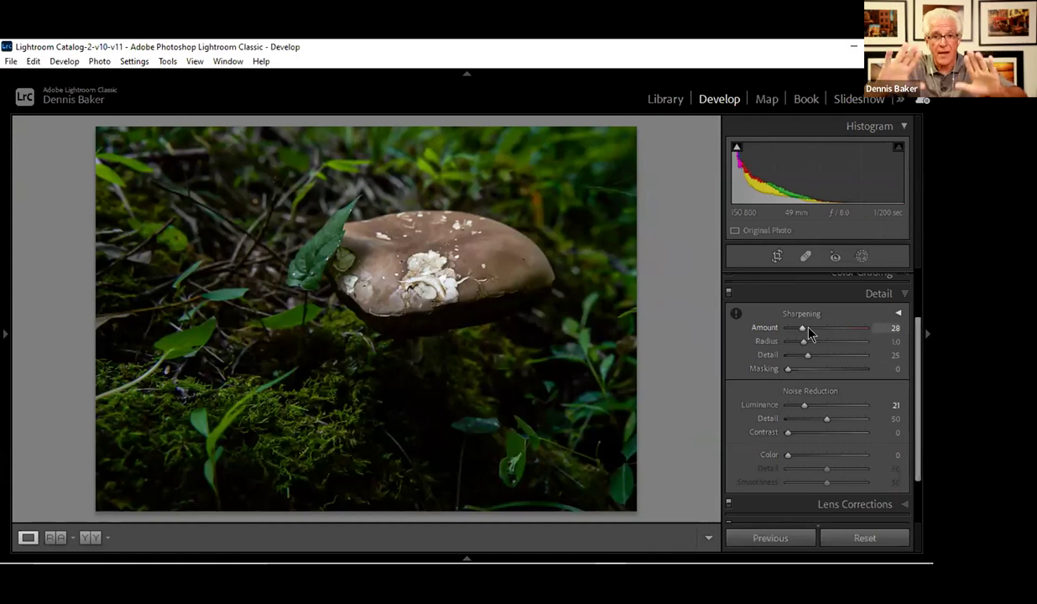
key(alt)
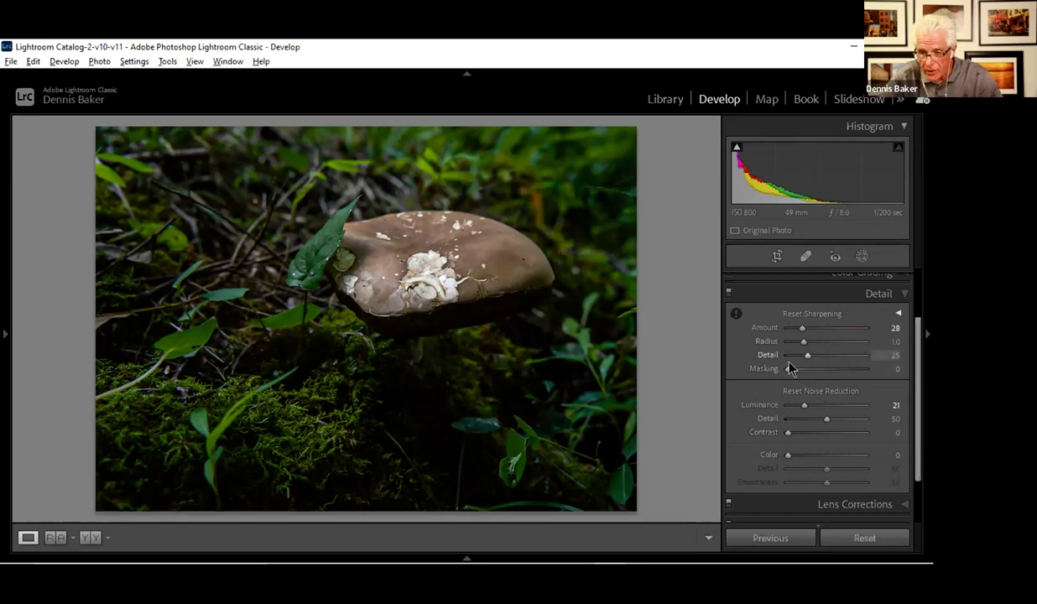
key(alt)
drag(789, 373, 845, 384)
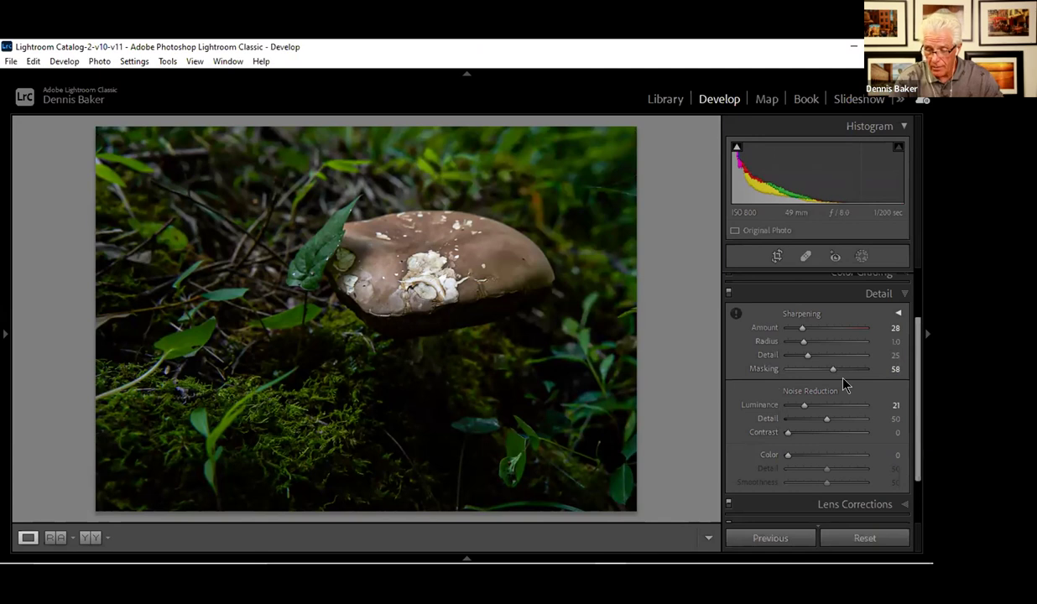
key(backslash)
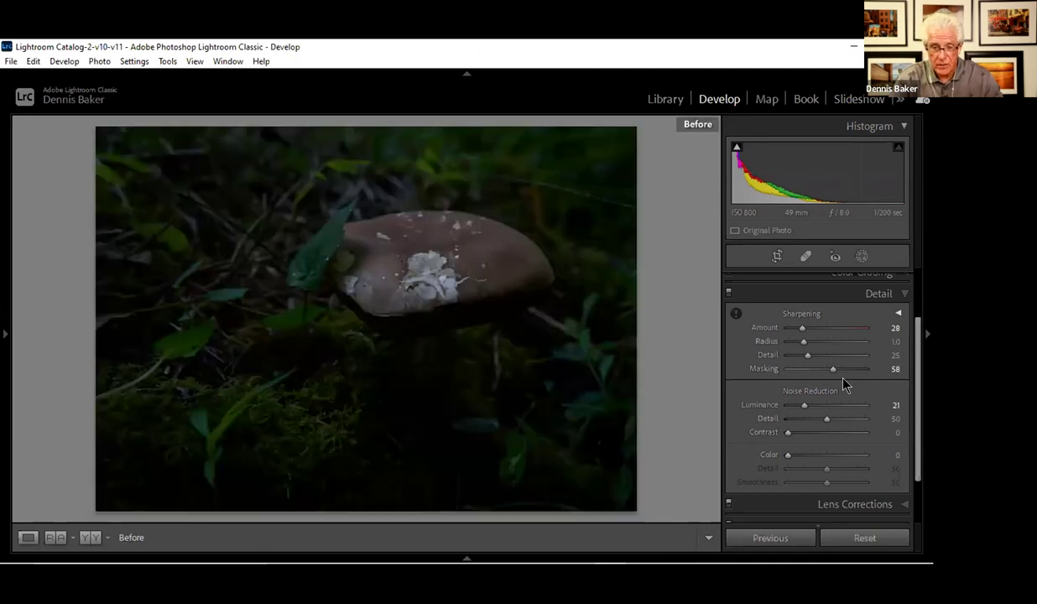
key(backslash)
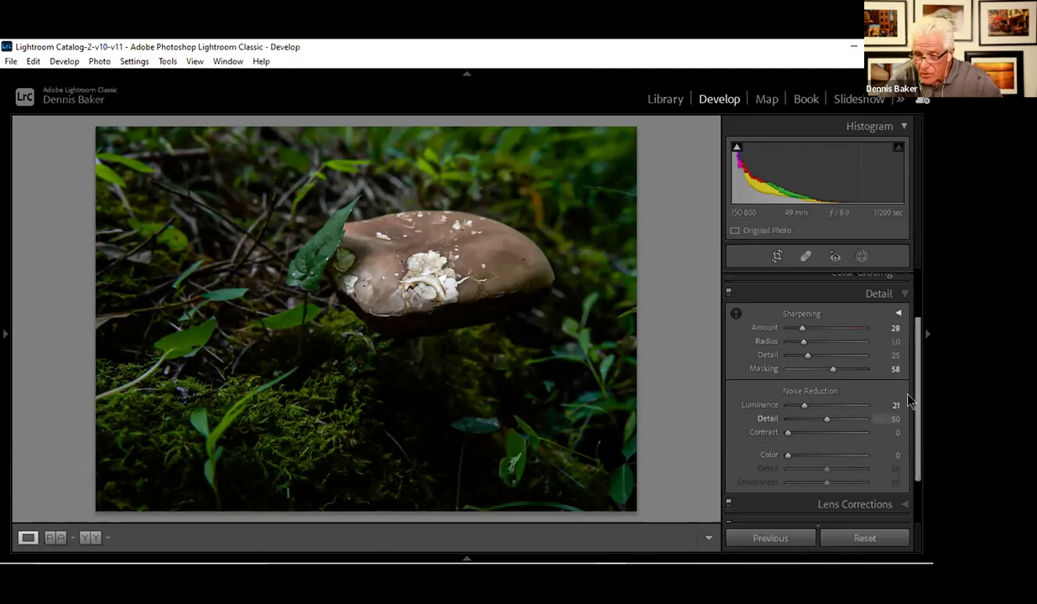
- Turn on Remove Chromatic Aberration and Enable Profile Corrections in Lens Corrections, and check the lens profile settings
drag(921, 403, 919, 445)
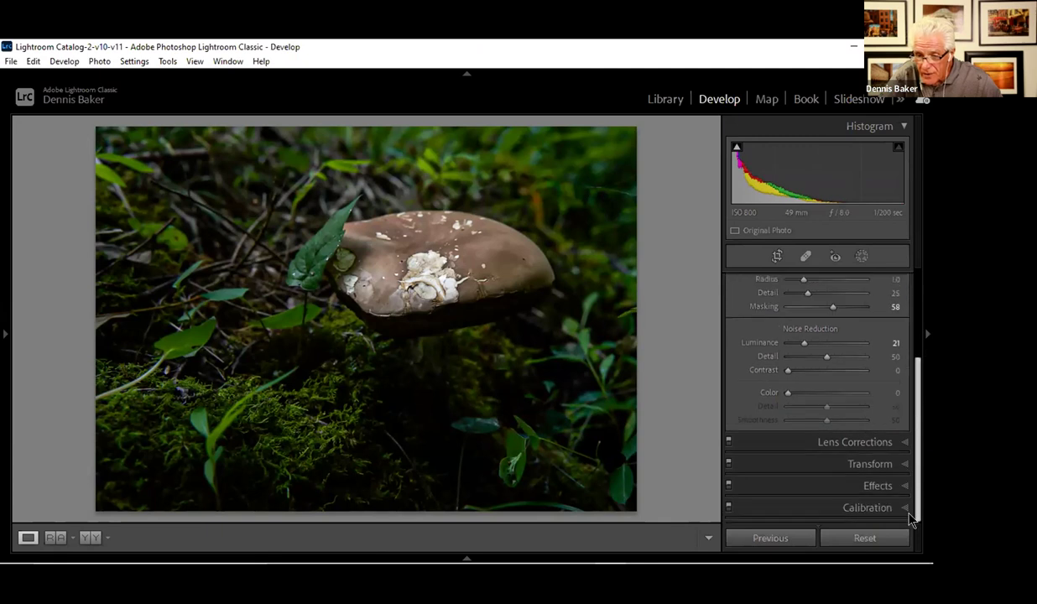
click(906, 444)
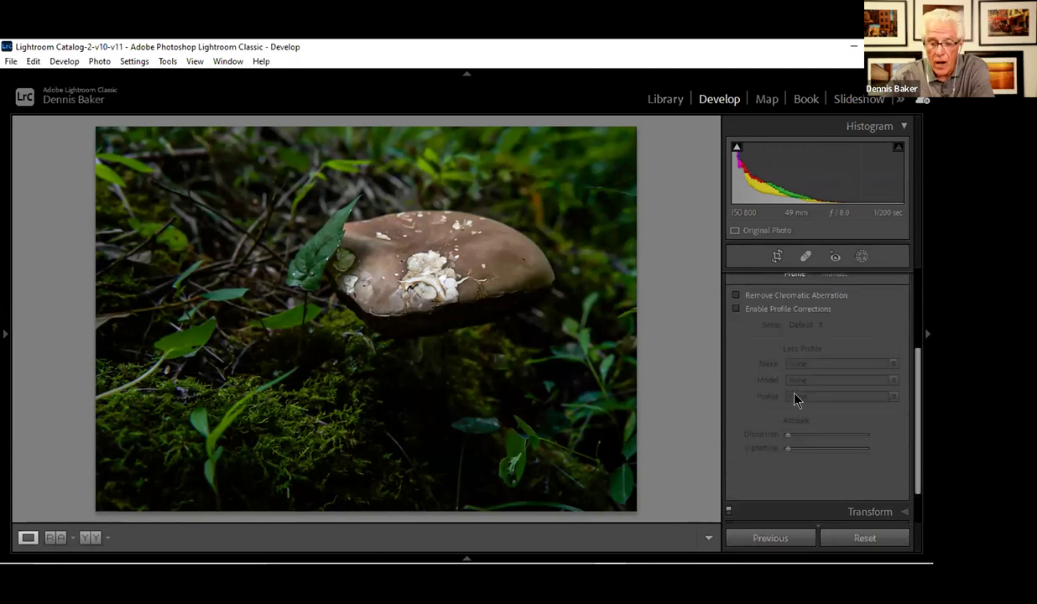
click(736, 297)
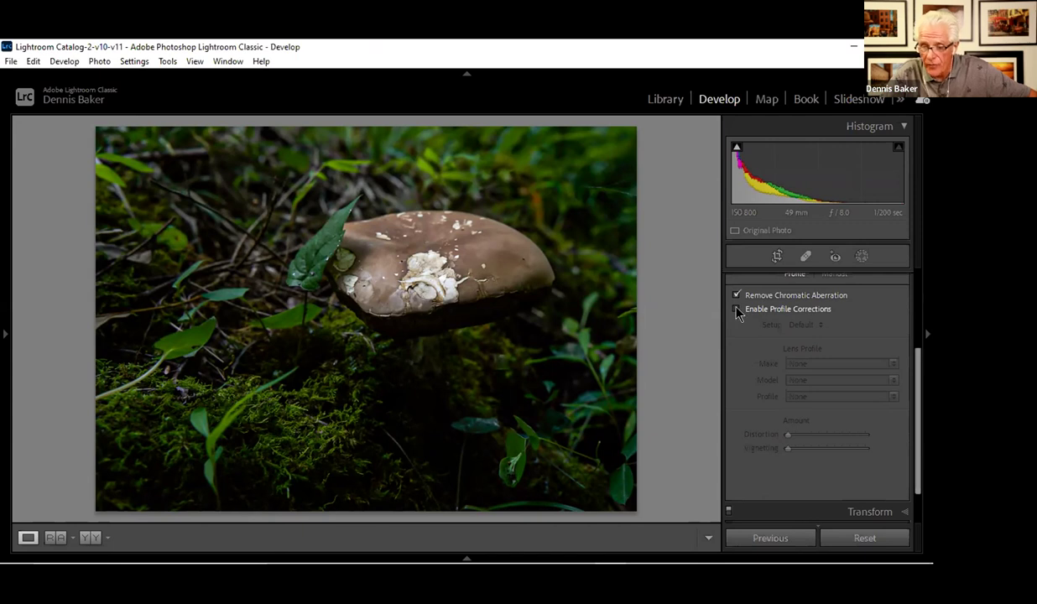
click(737, 310)
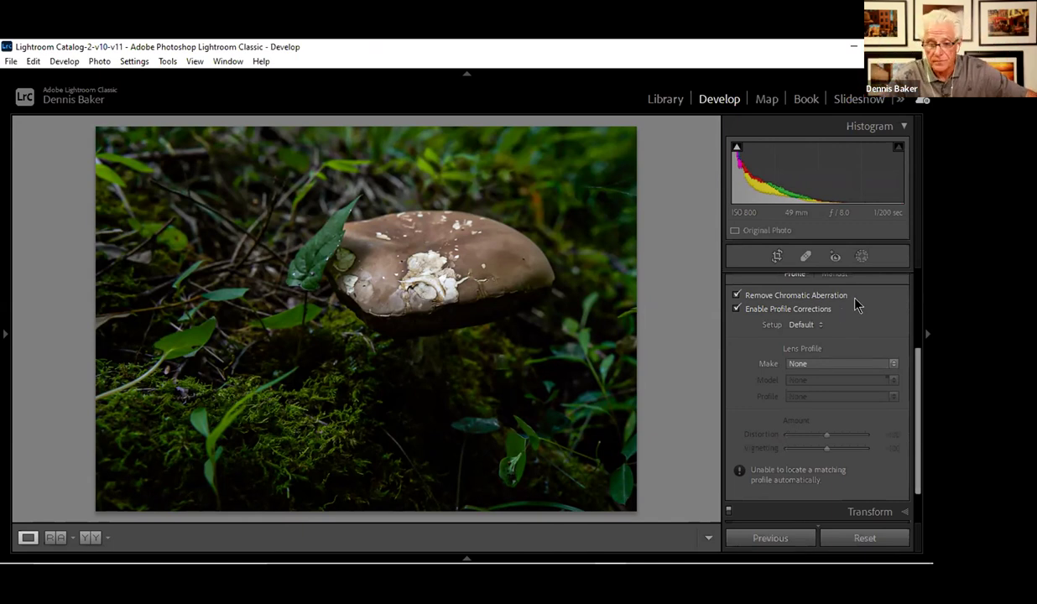
scroll(857, 306, down, 1)
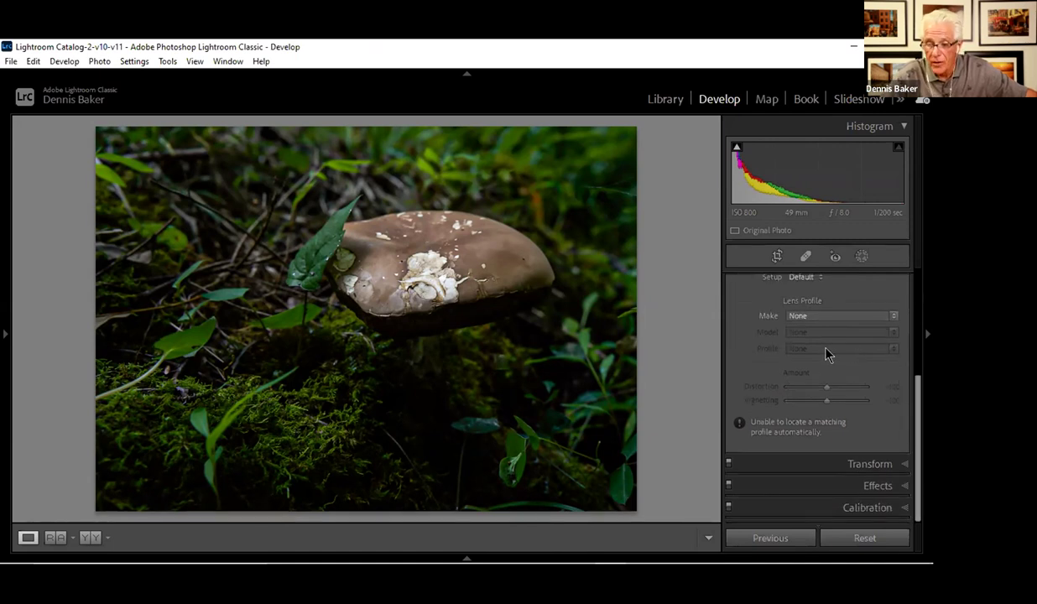
scroll(796, 336, up, 2)
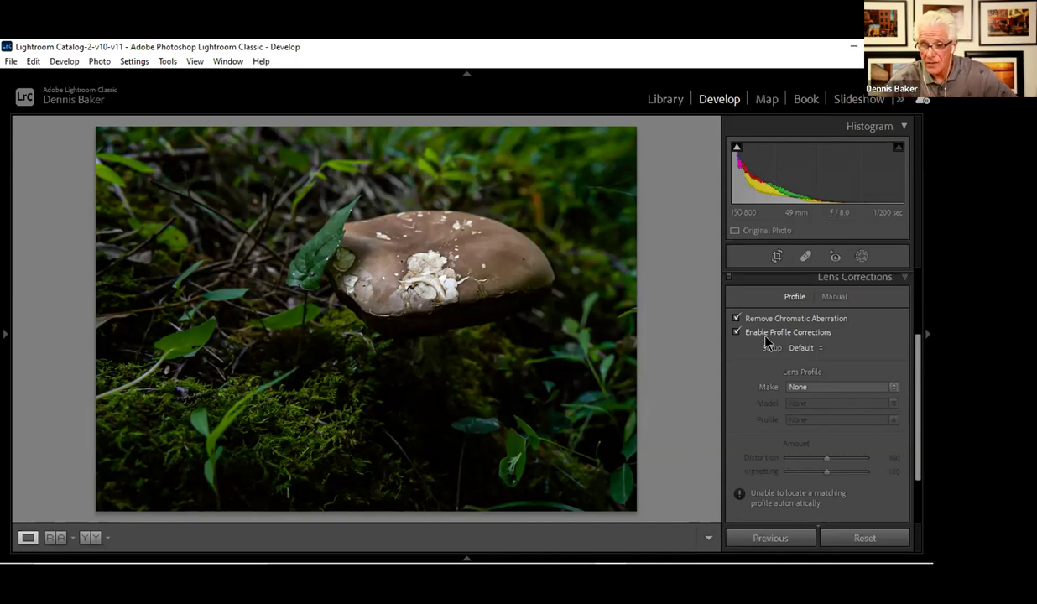
- Set the Post-Crop Vignetting Amount to -18 and compare the photo with the Effects adjustments off and on
drag(917, 344, 927, 408)
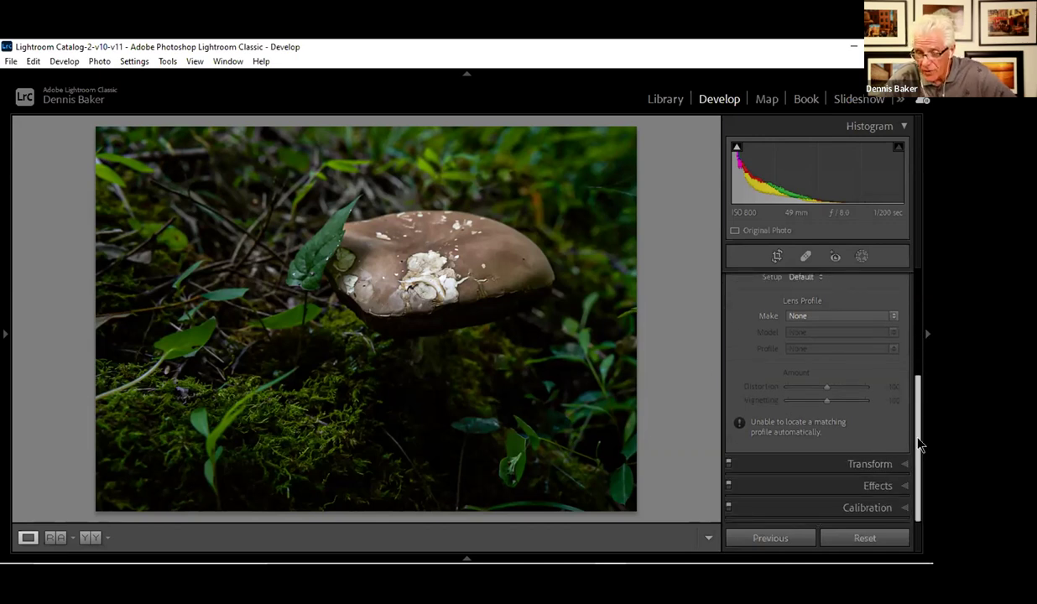
click(906, 487)
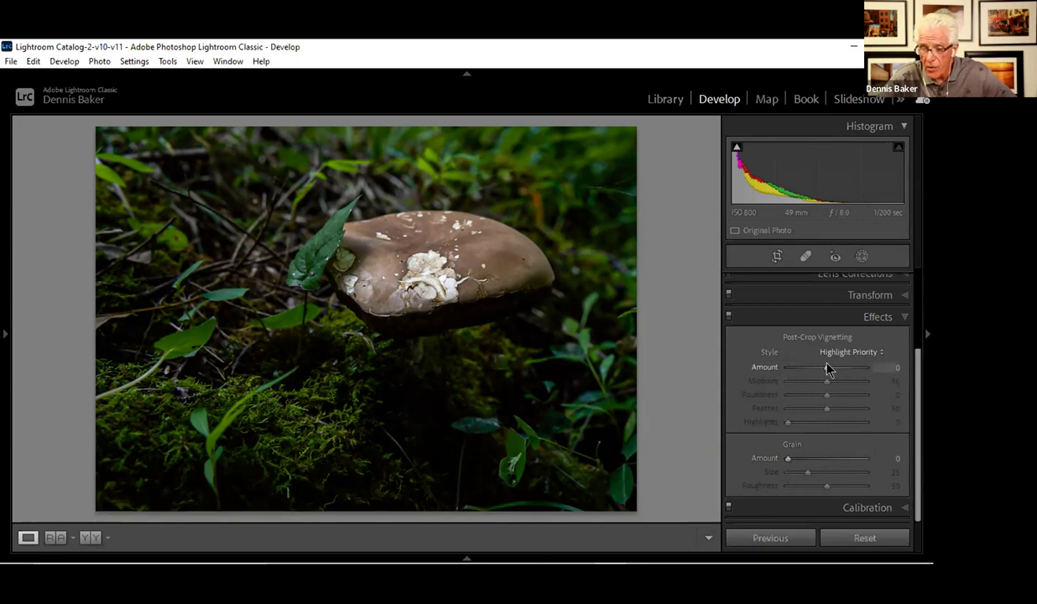
drag(827, 369, 822, 368)
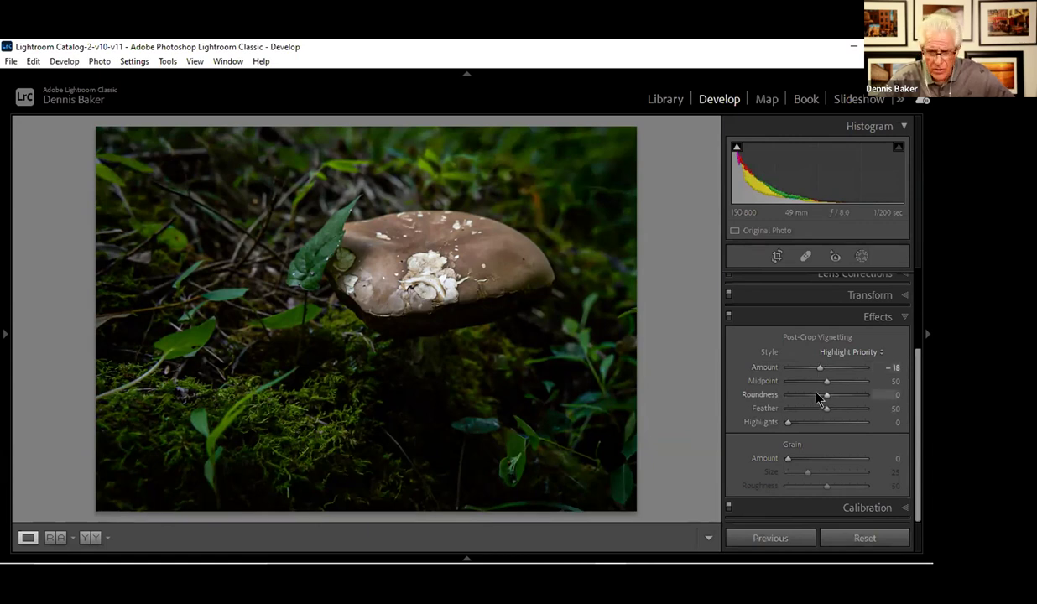
click(729, 317)
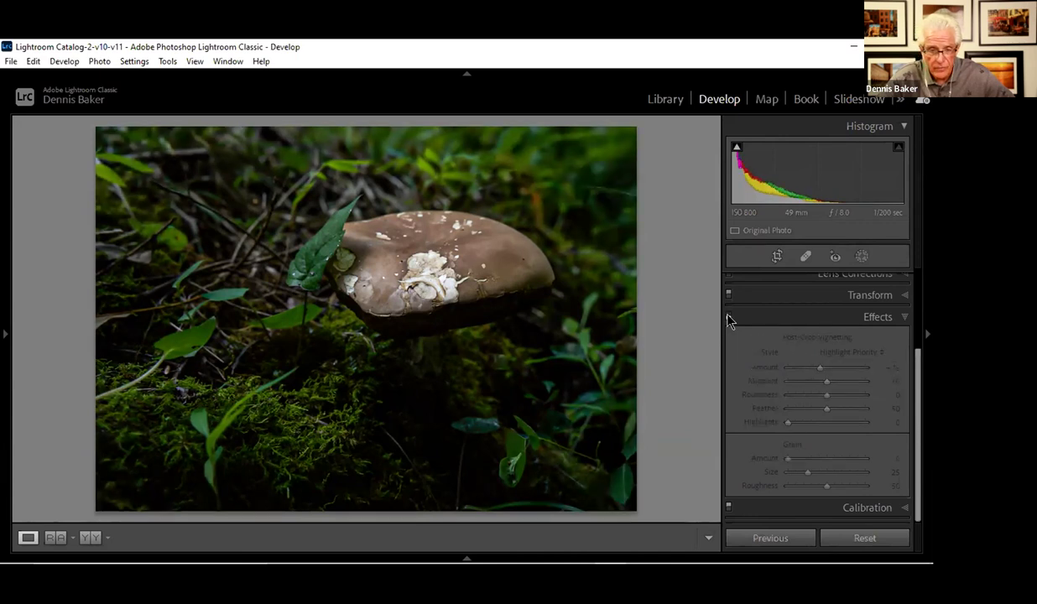
click(728, 318)
click(728, 318)
click(727, 317)
click(728, 317)
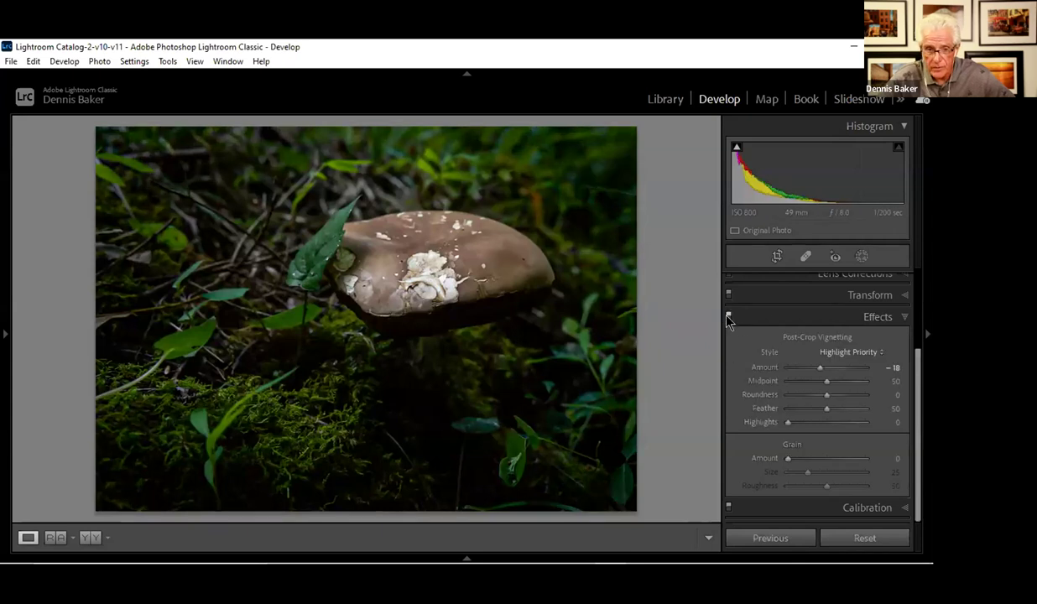
click(729, 317)
click(729, 317)
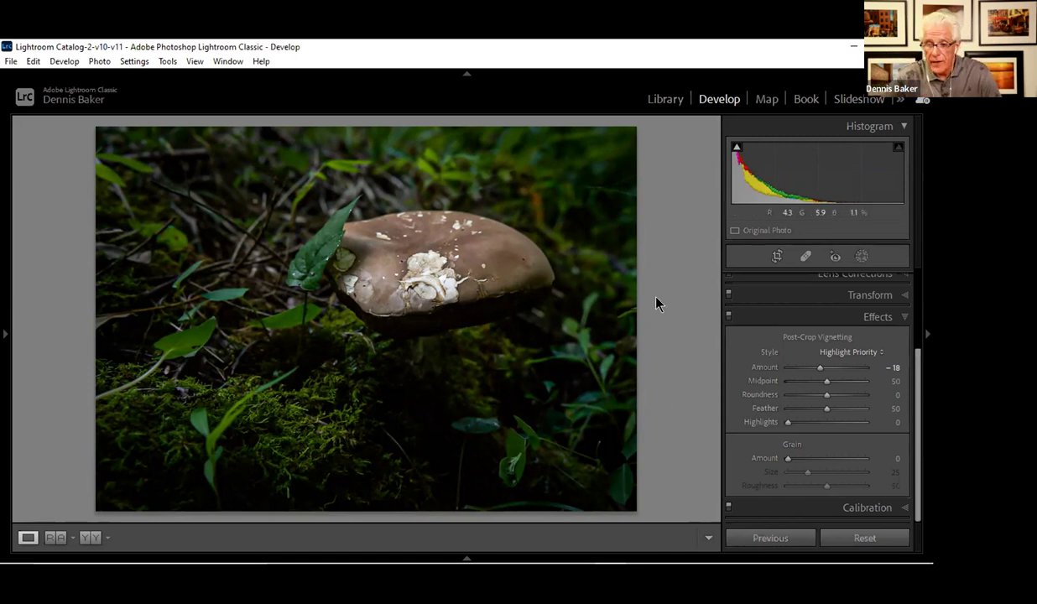
- Create a radial gradient mask covering the mushroom cap, with Feather at 50
click(861, 259)
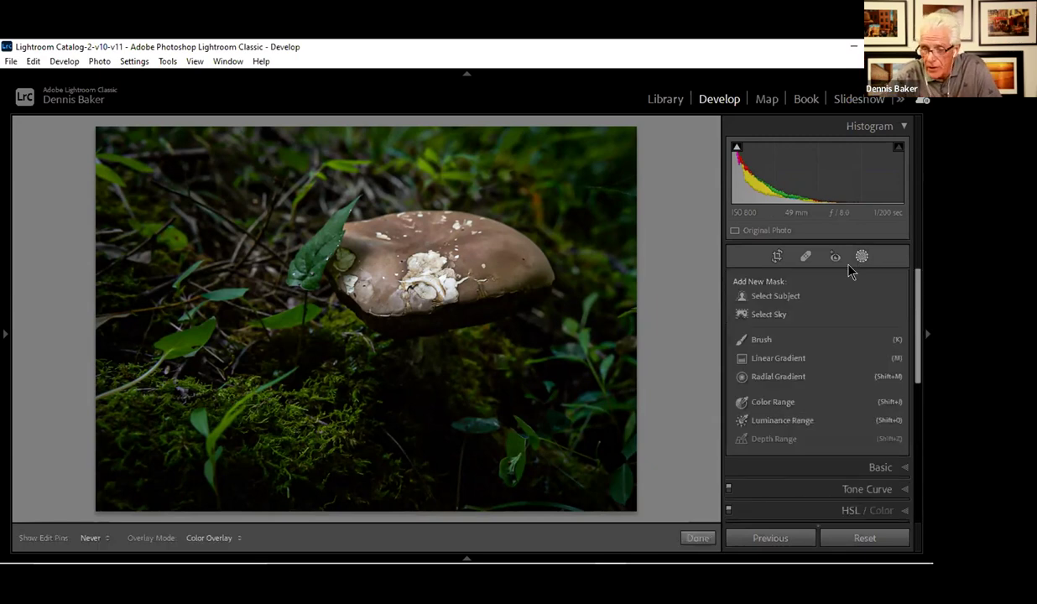
click(791, 377)
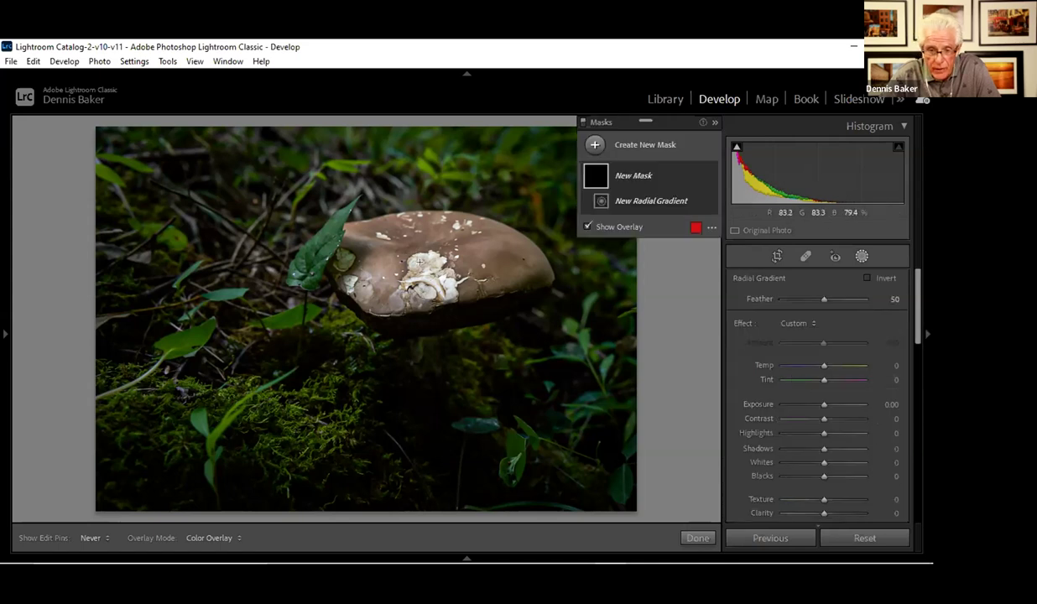
drag(515, 310, 544, 327)
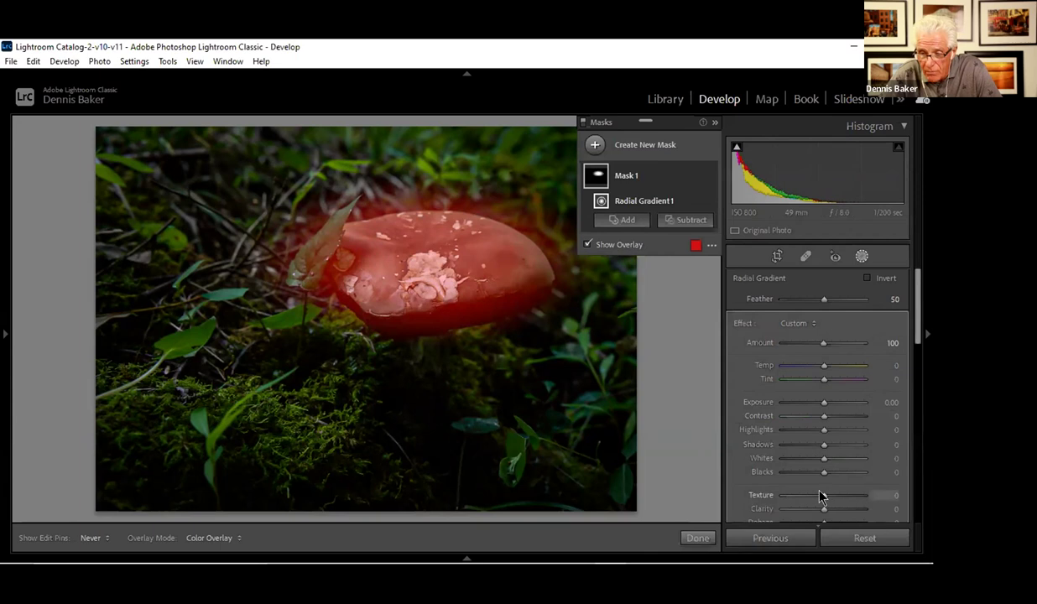
- Set the radial mask's Texture to 21, Clarity to 19 and Sharpness to 26, and close masking
mouse_move(823, 501)
mouse_down()
mouse_move(831, 496)
mouse_move(832, 513)
mouse_up()
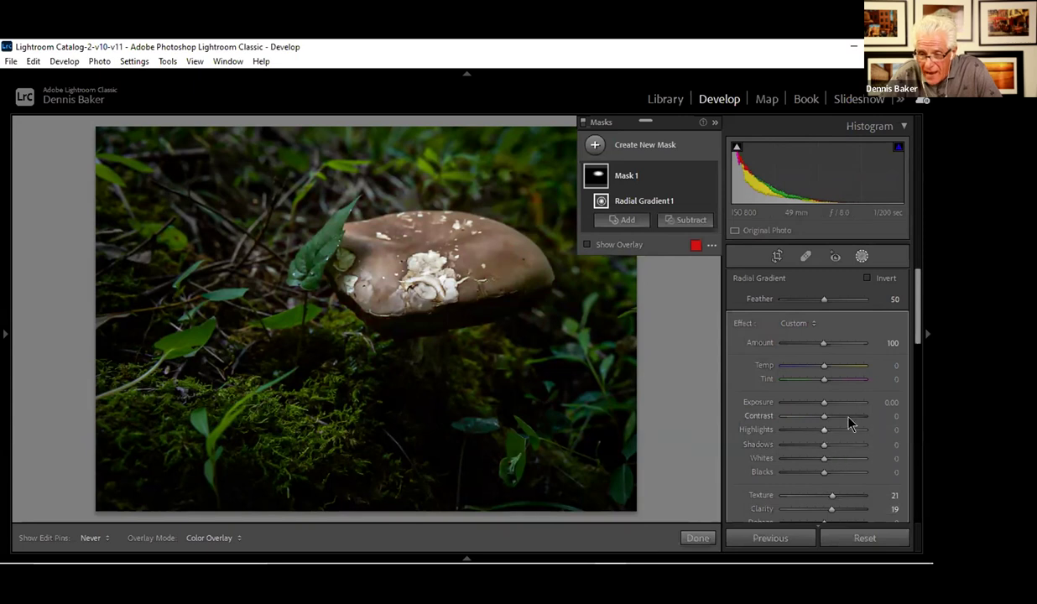
drag(916, 312, 919, 370)
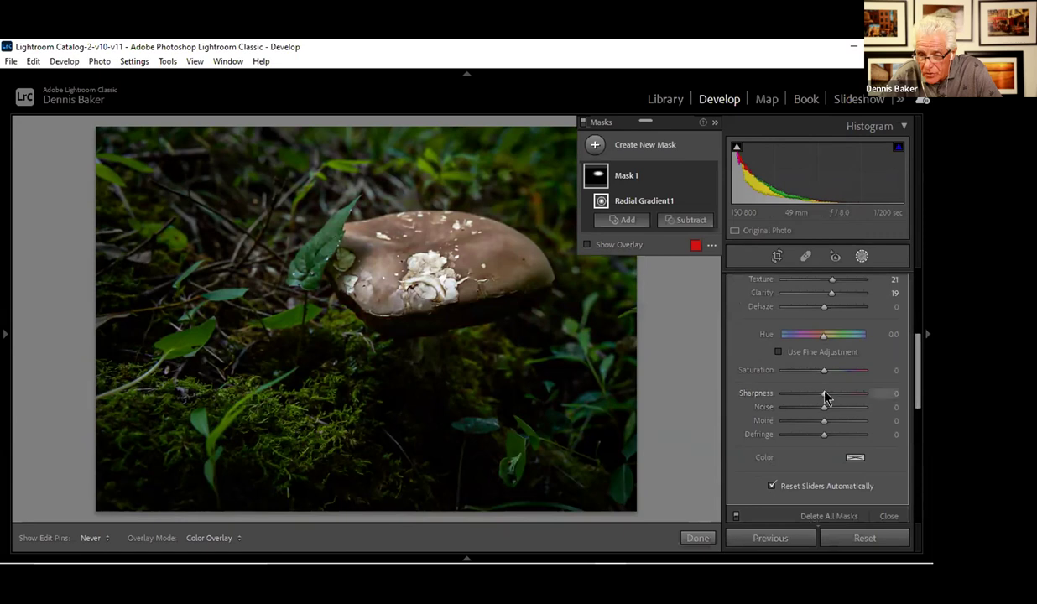
drag(824, 394, 834, 403)
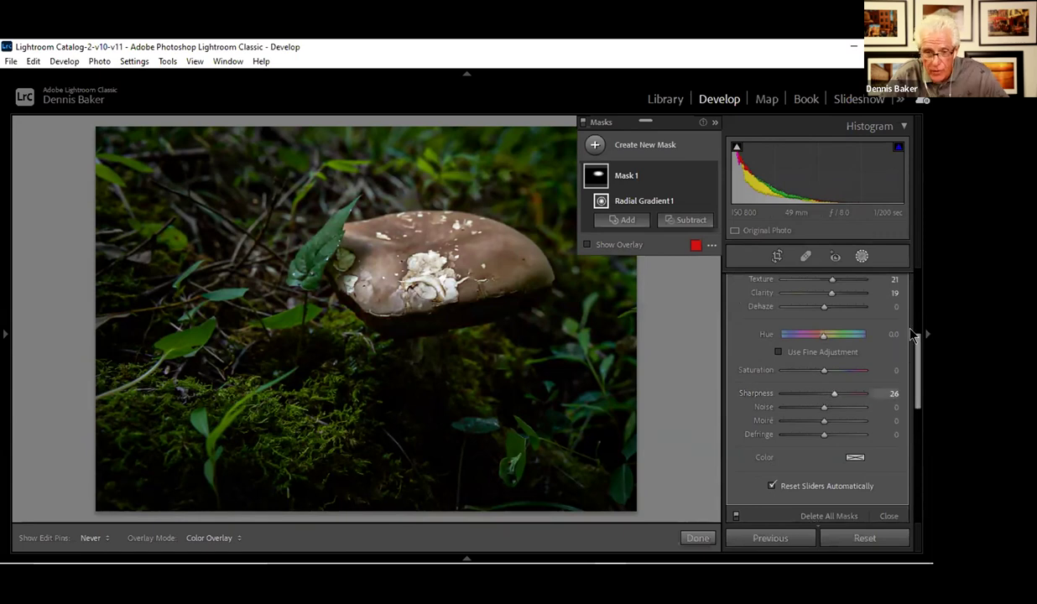
drag(919, 347, 923, 262)
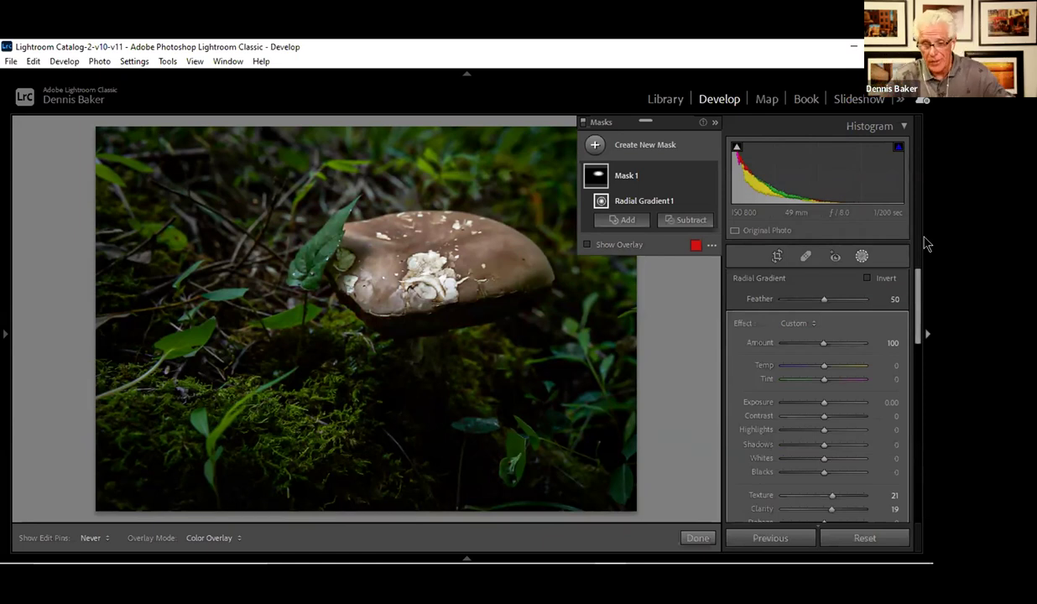
click(862, 255)
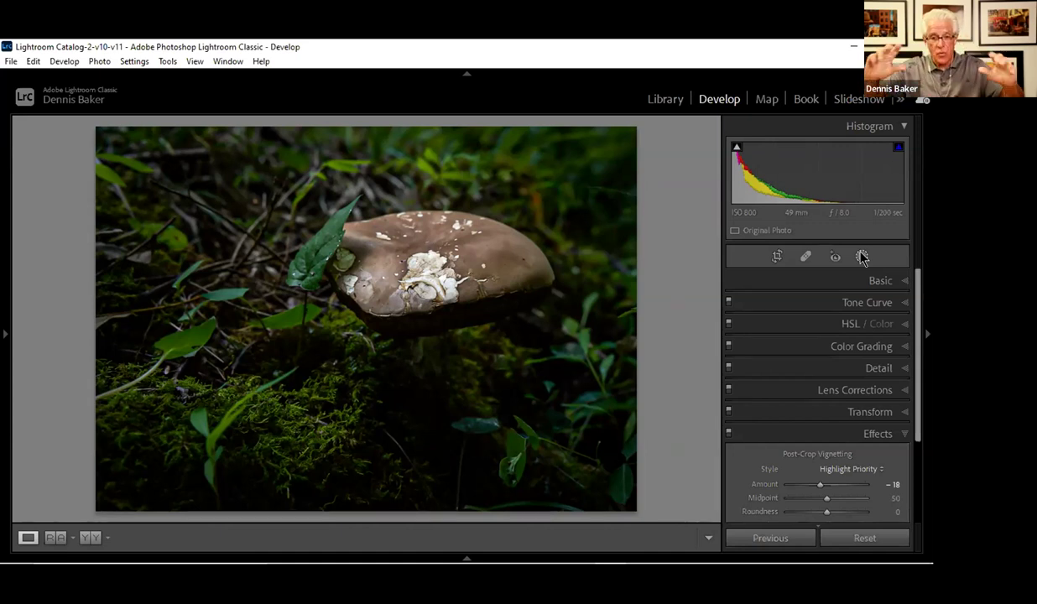
- Look over the Calibration and Effects settings, and check the Solo Mode option for the Develop adjustment sections
drag(916, 359, 921, 463)
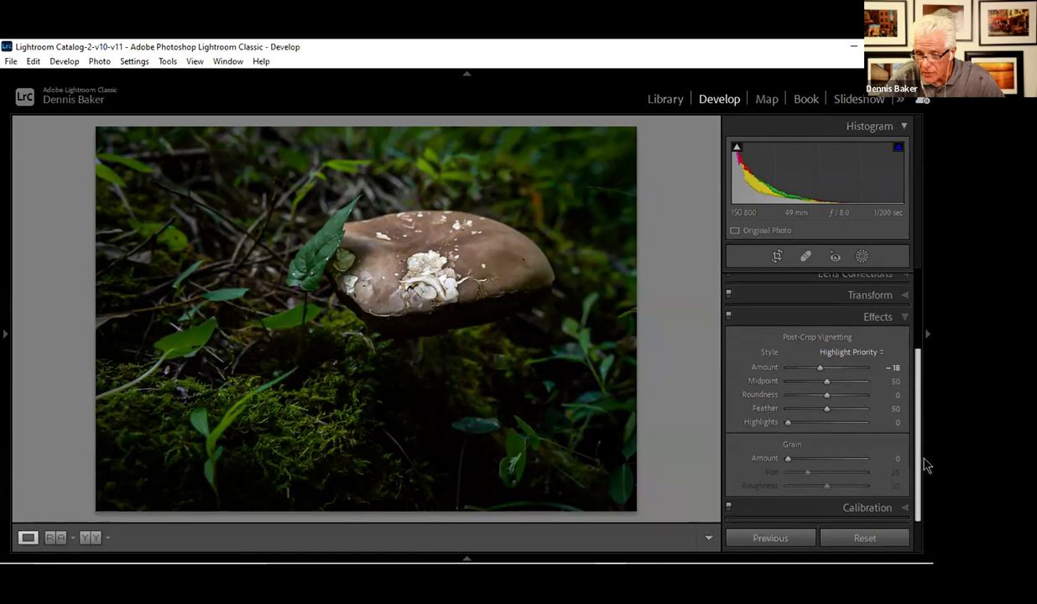
click(903, 509)
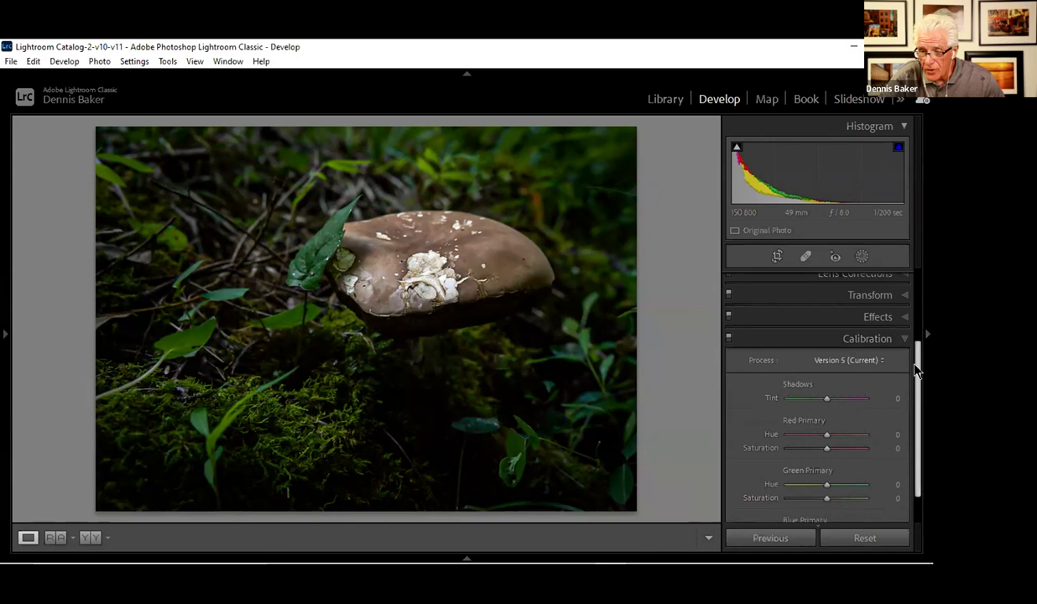
scroll(916, 369, up, 3)
scroll(916, 369, down, 3)
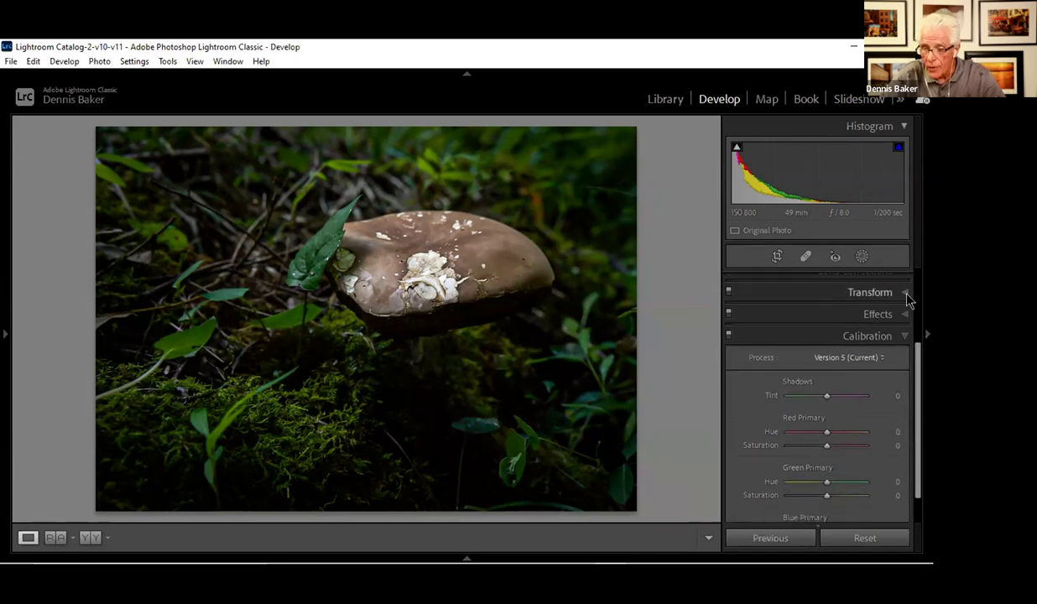
click(879, 313)
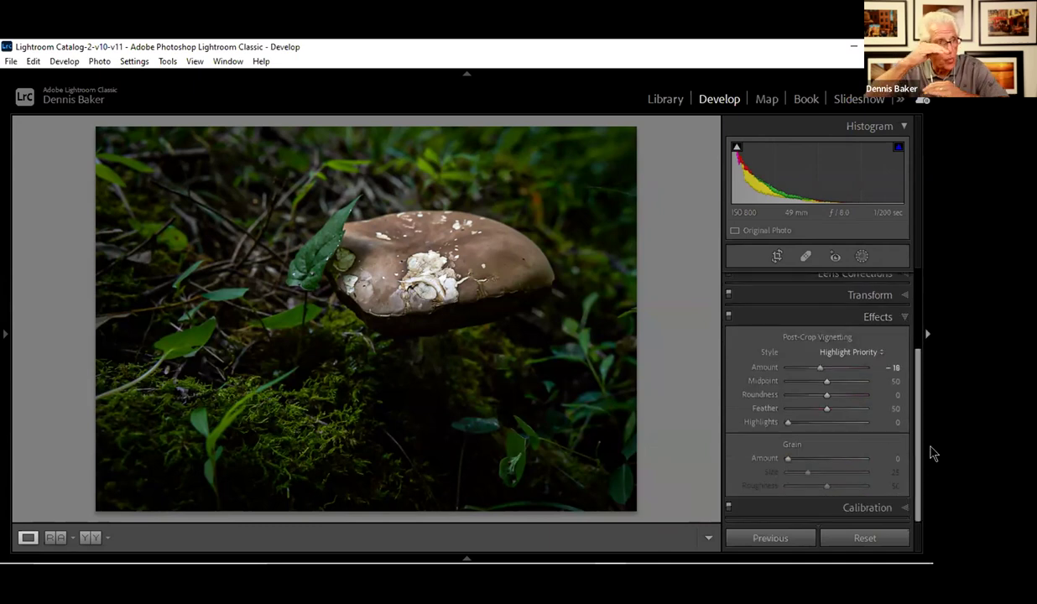
right_click(810, 319)
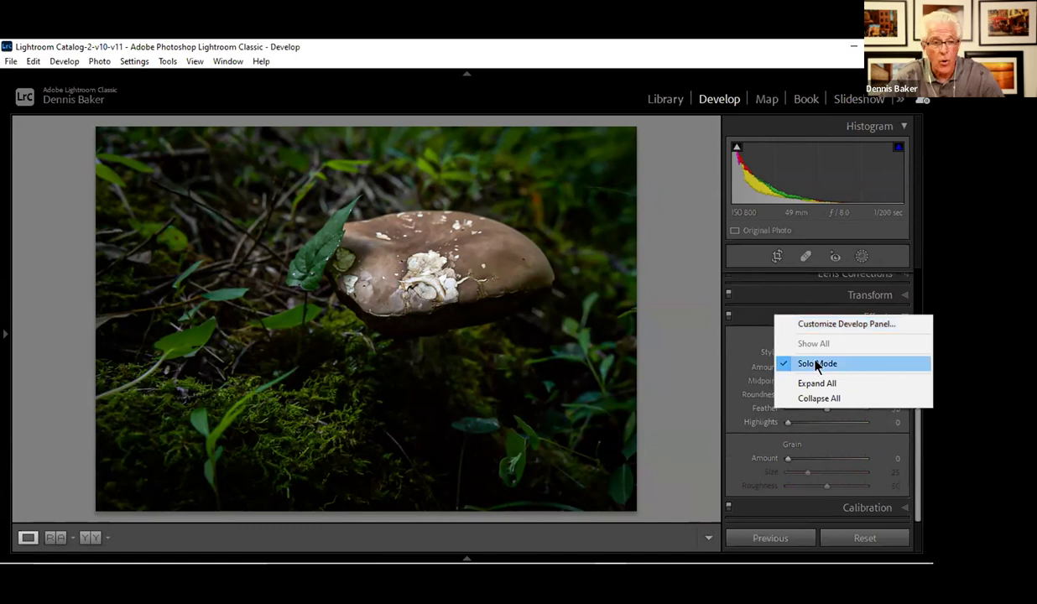
click(725, 306)
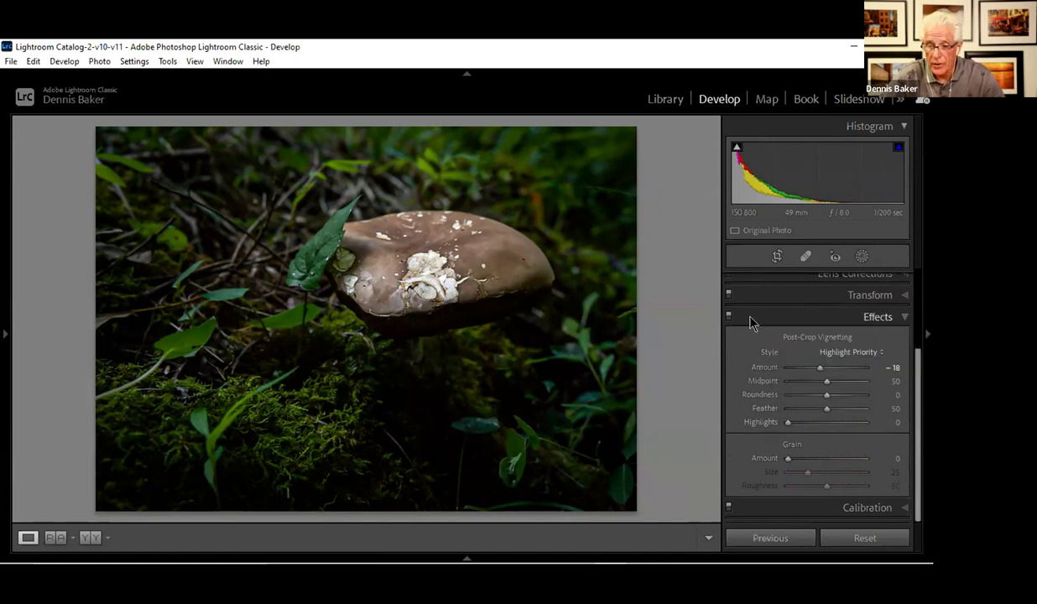
- Return to the Basic adjustments and compare the edited photo with its Before version
click(883, 281)
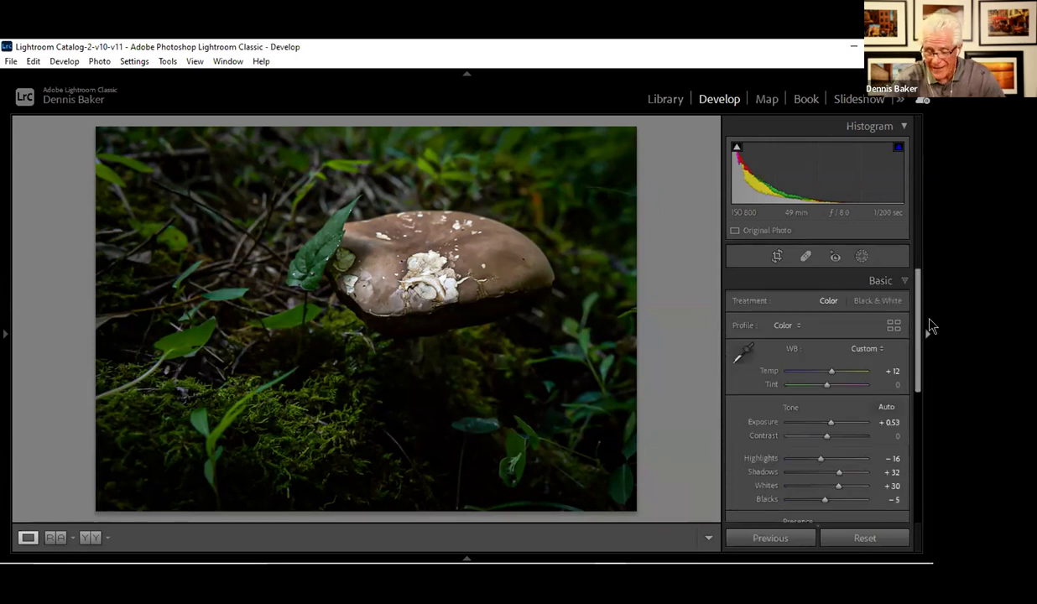
key(backslash)
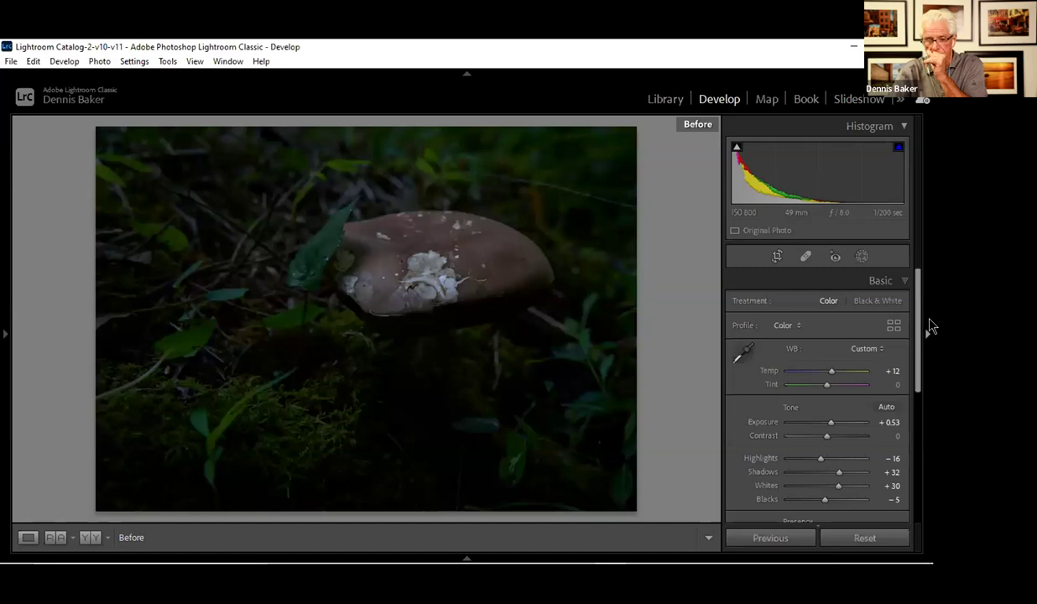
key(backslash)
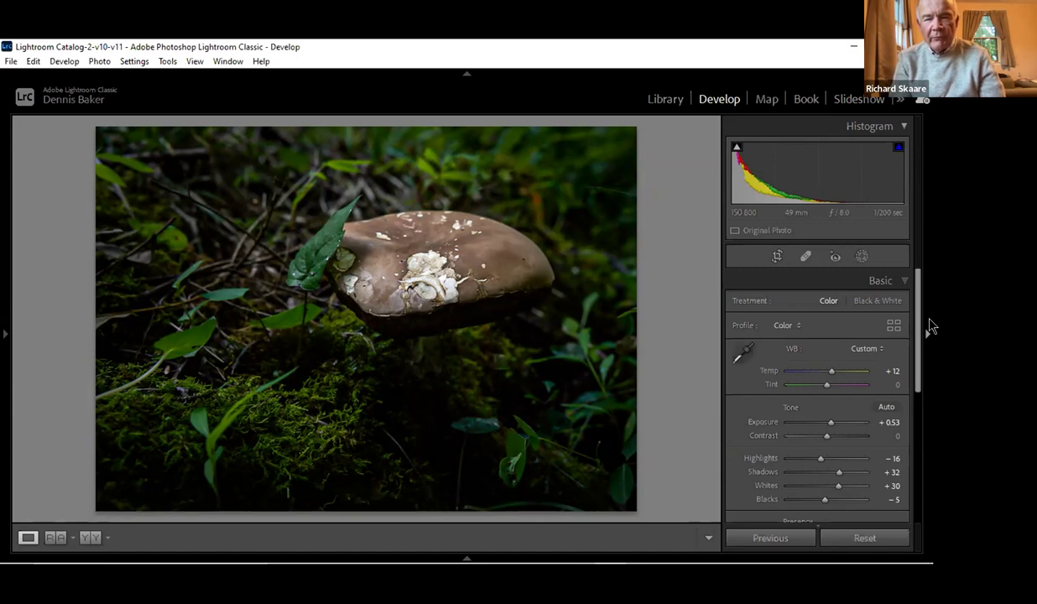
- Add a new brush mask and paint over the mushroom's dark stem beneath the cap, using brush size 6.0
click(426, 364)
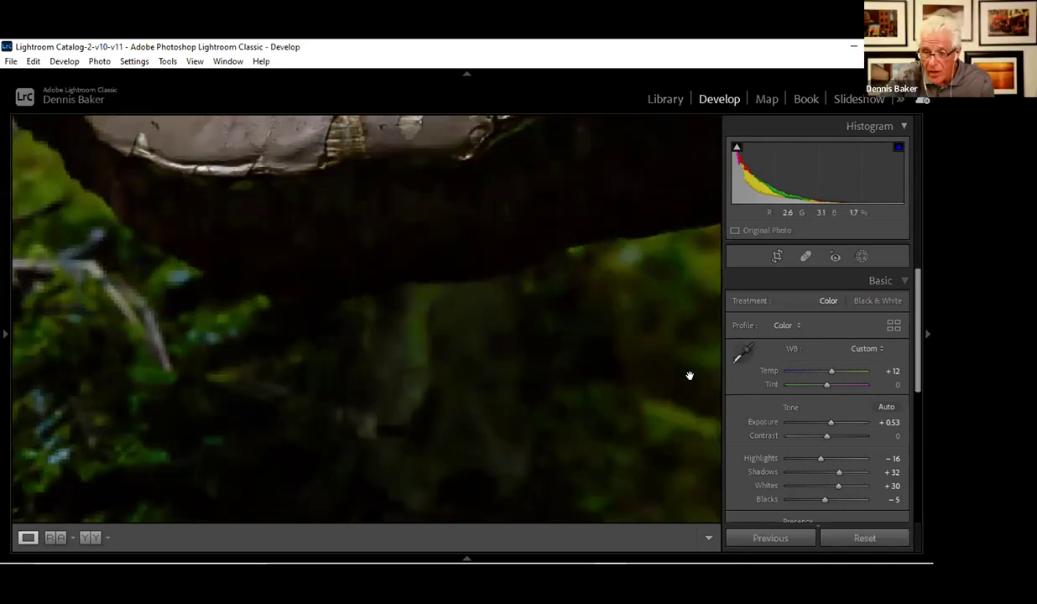
click(862, 260)
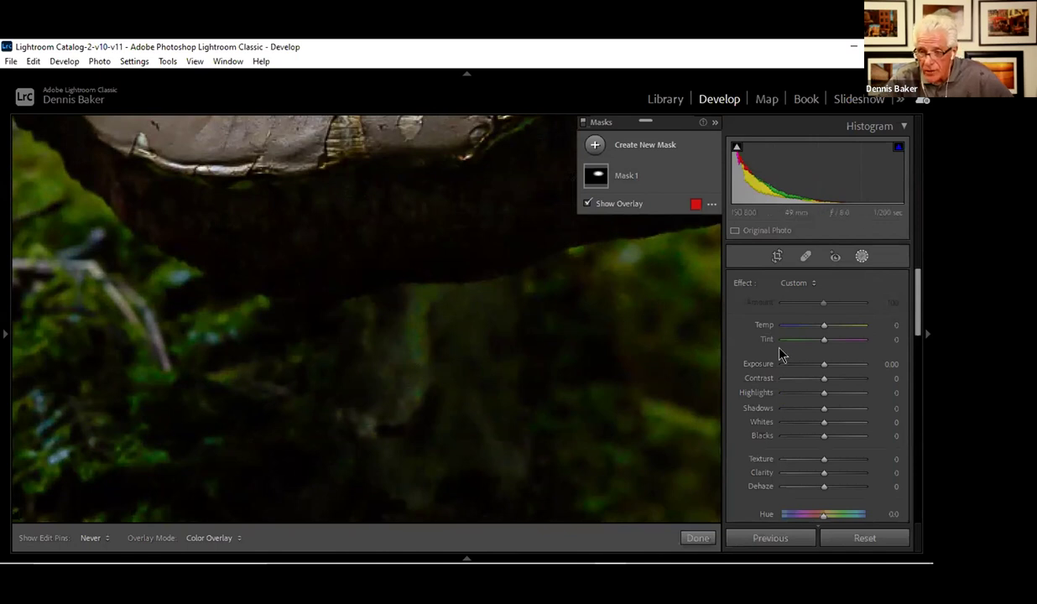
click(642, 149)
click(658, 215)
mouse_move(400, 359)
mouse_down()
mouse_move(410, 292)
mouse_move(400, 405)
mouse_move(382, 393)
mouse_move(378, 331)
mouse_move(381, 296)
mouse_move(400, 292)
mouse_move(399, 362)
mouse_up()
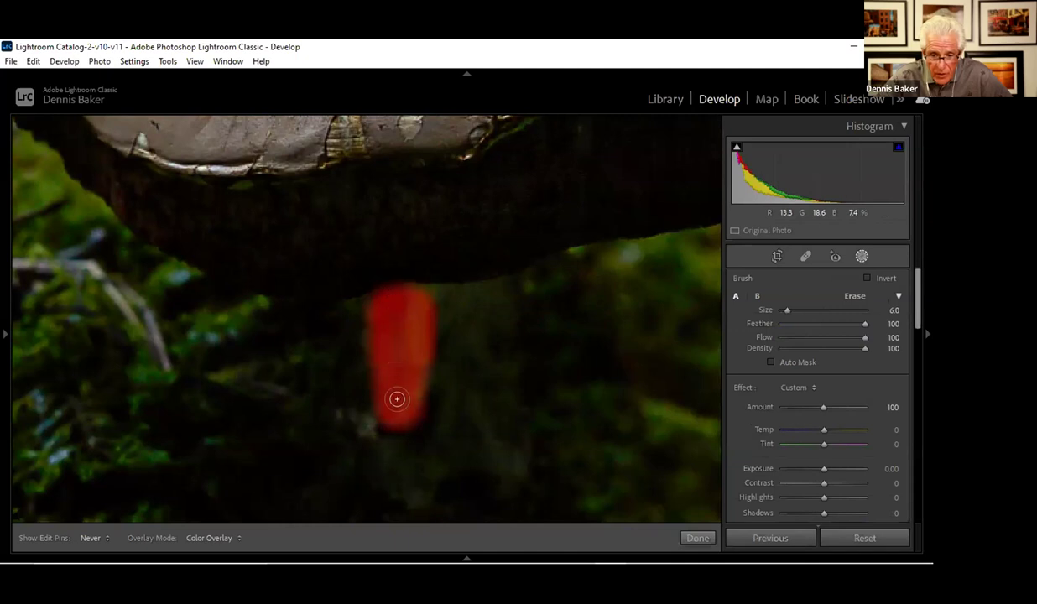
mouse_move(402, 294)
mouse_down()
mouse_move(417, 294)
mouse_move(374, 300)
mouse_up()
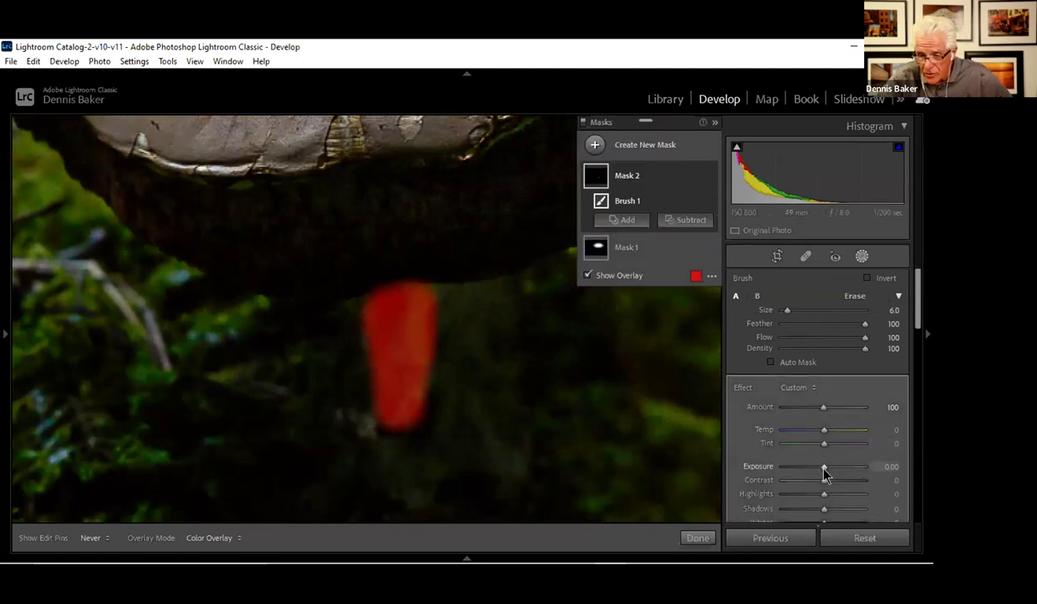
- Hide the mask overlay, brighten the painted stem with Exposure 0.77, and close masking
key(o)
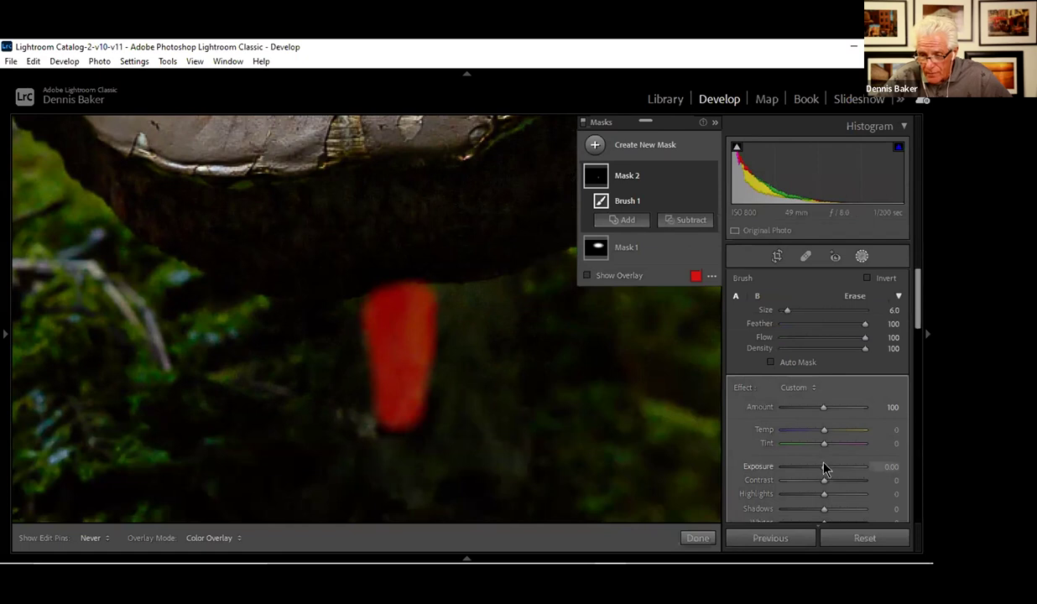
drag(823, 469, 831, 468)
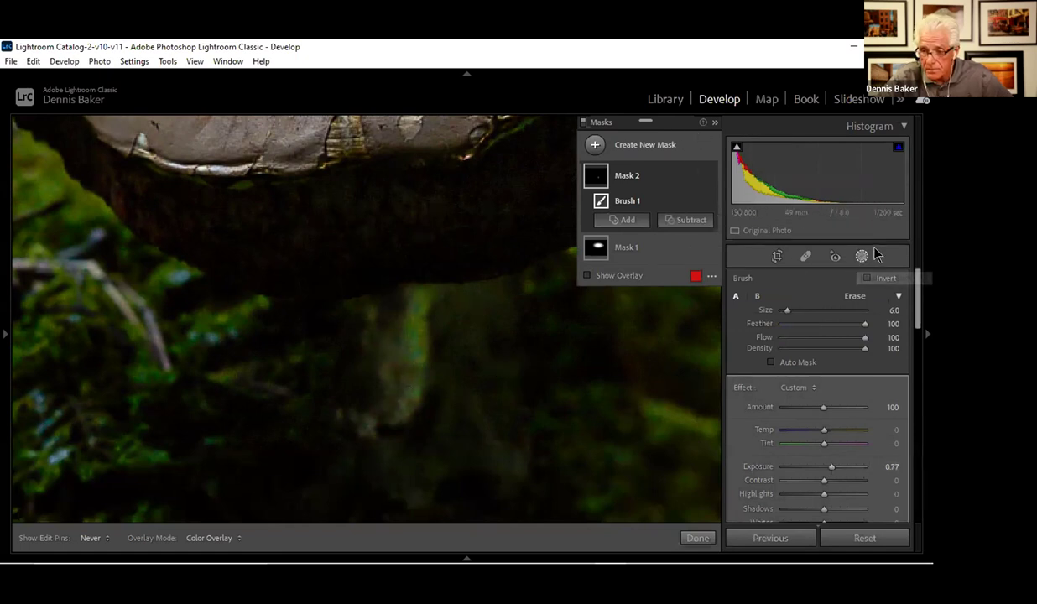
click(861, 256)
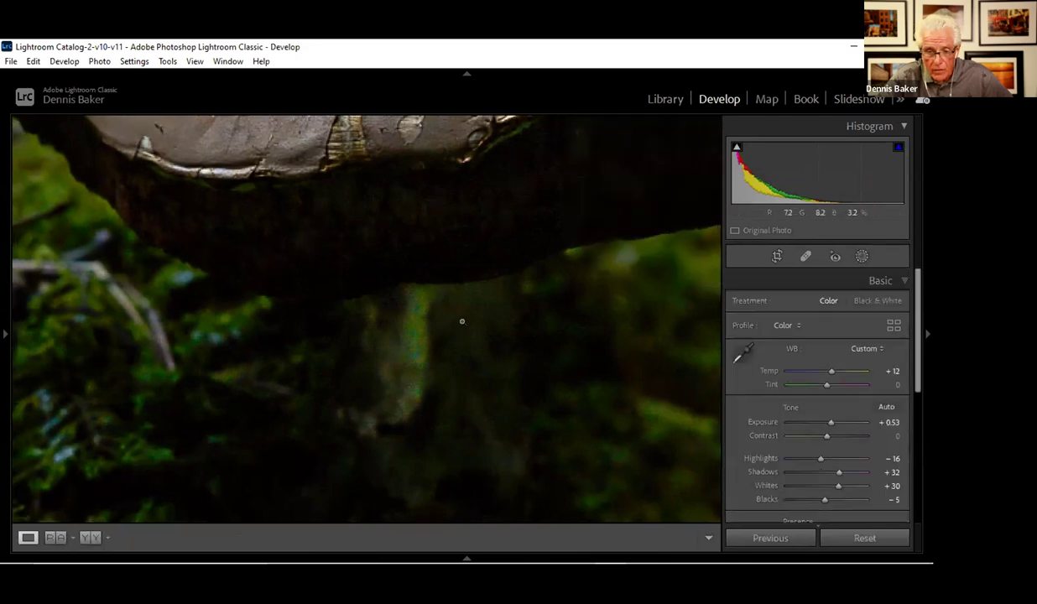
- Examine the stem, the cap's underside edge and the white patches on the cap up close, ending with the whole photo in view
click(458, 318)
click(458, 319)
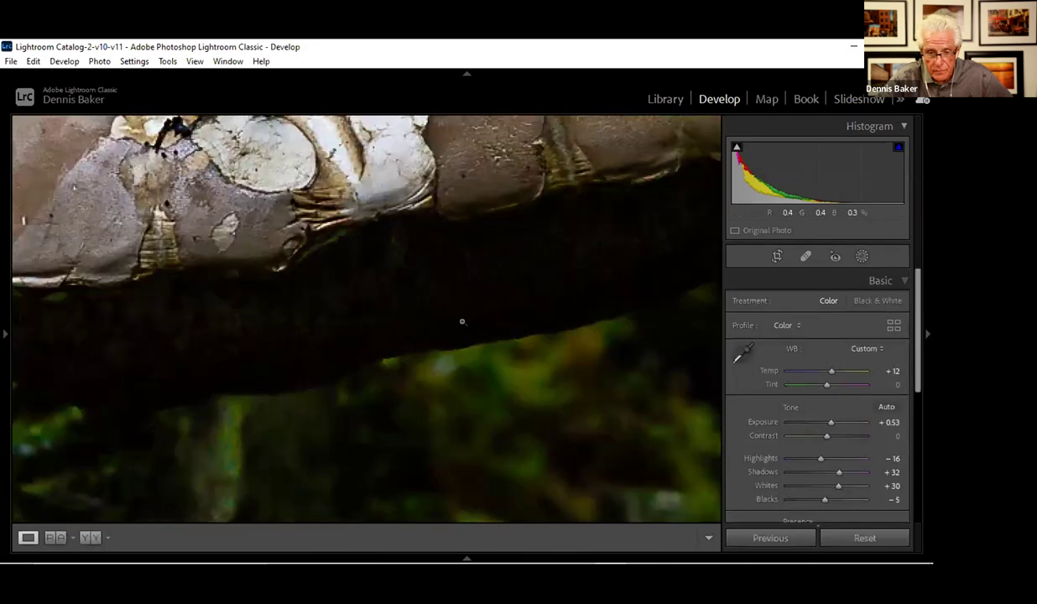
click(461, 327)
click(511, 312)
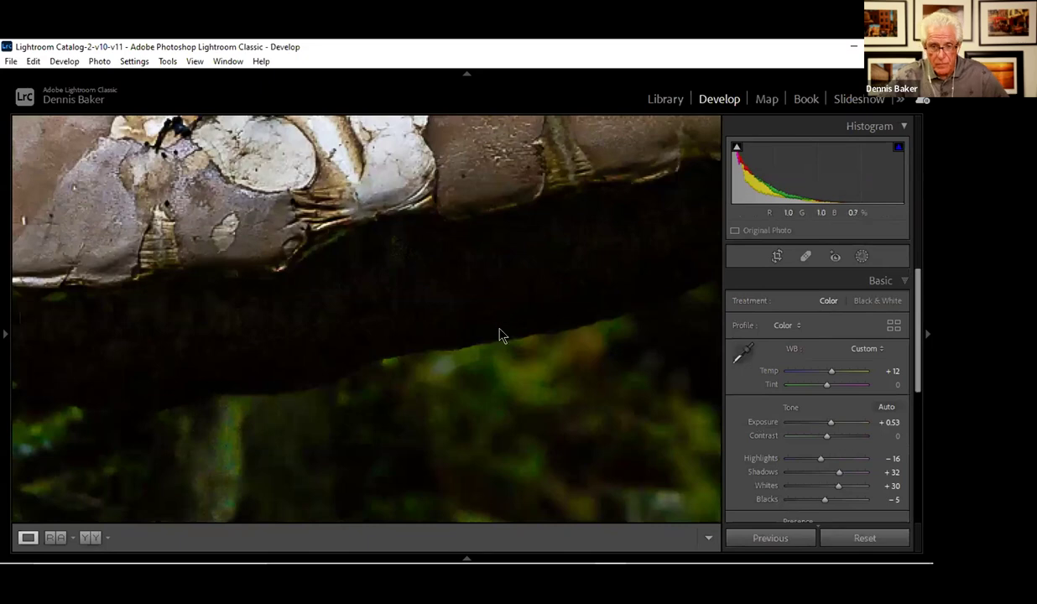
click(499, 328)
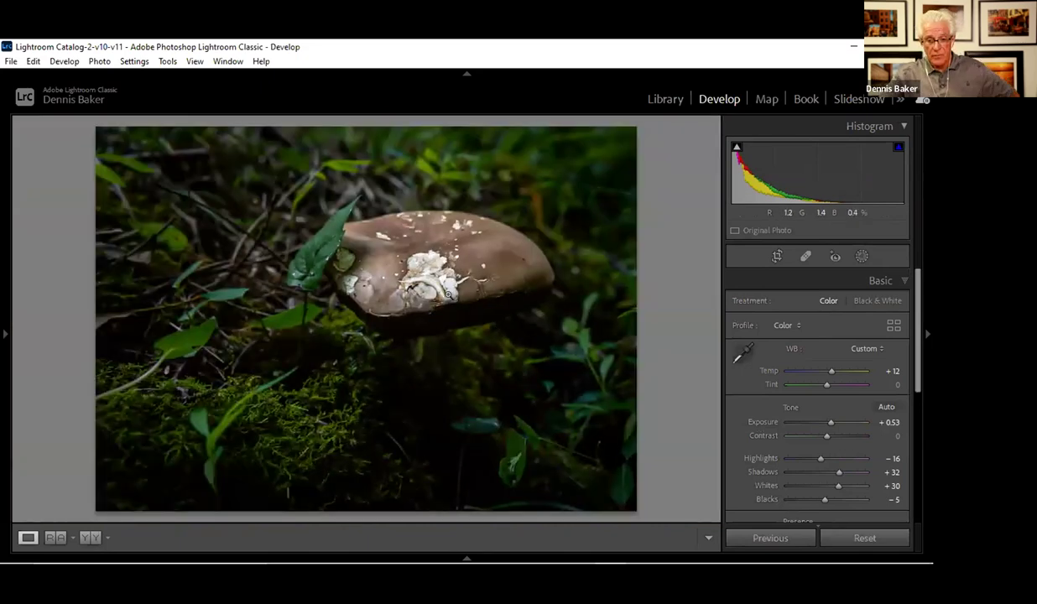
click(500, 332)
click(510, 342)
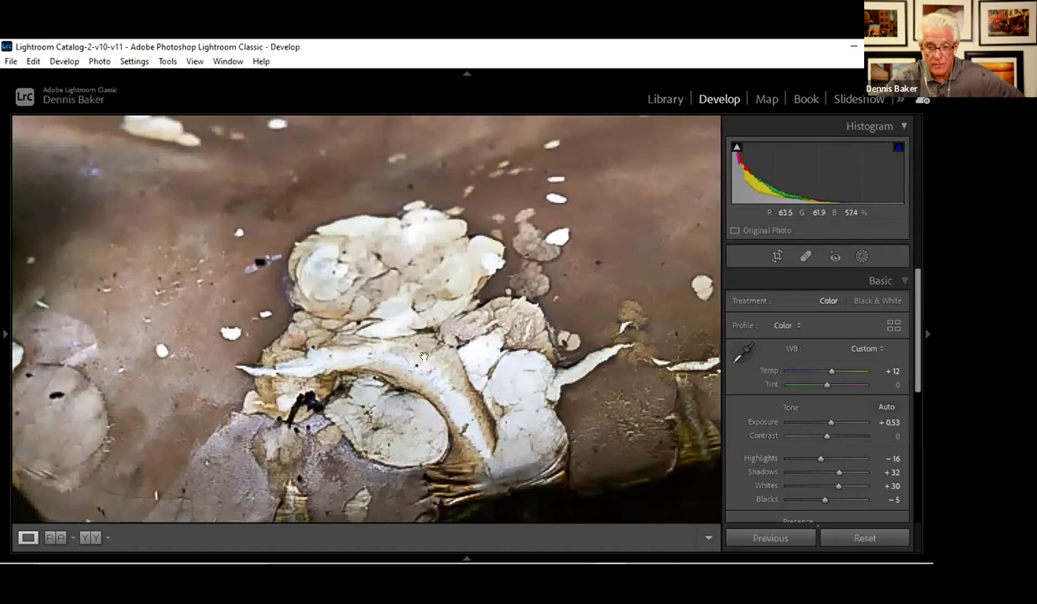
click(374, 403)
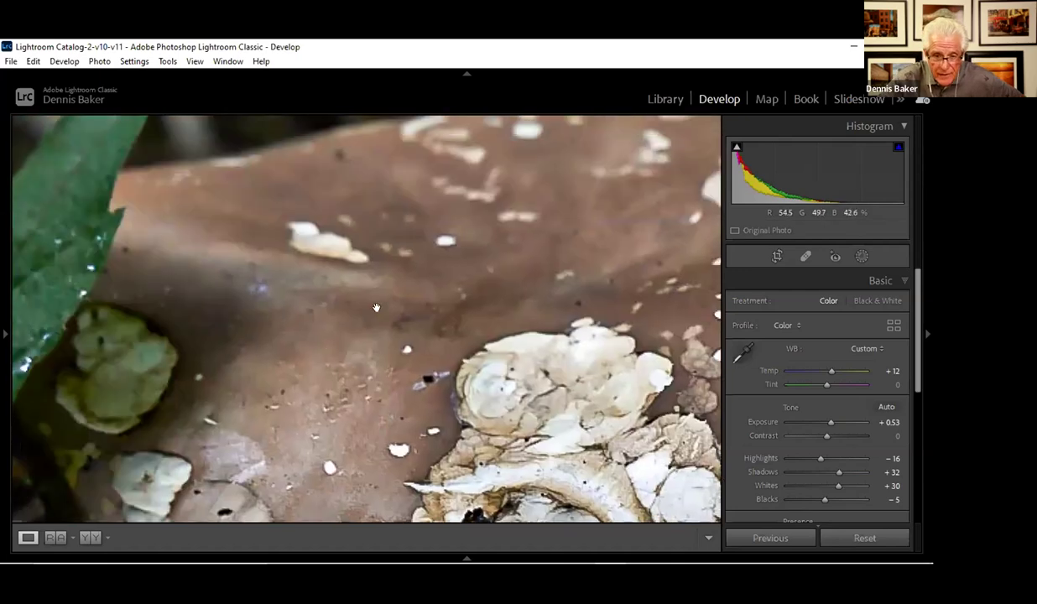
click(507, 417)
click(507, 417)
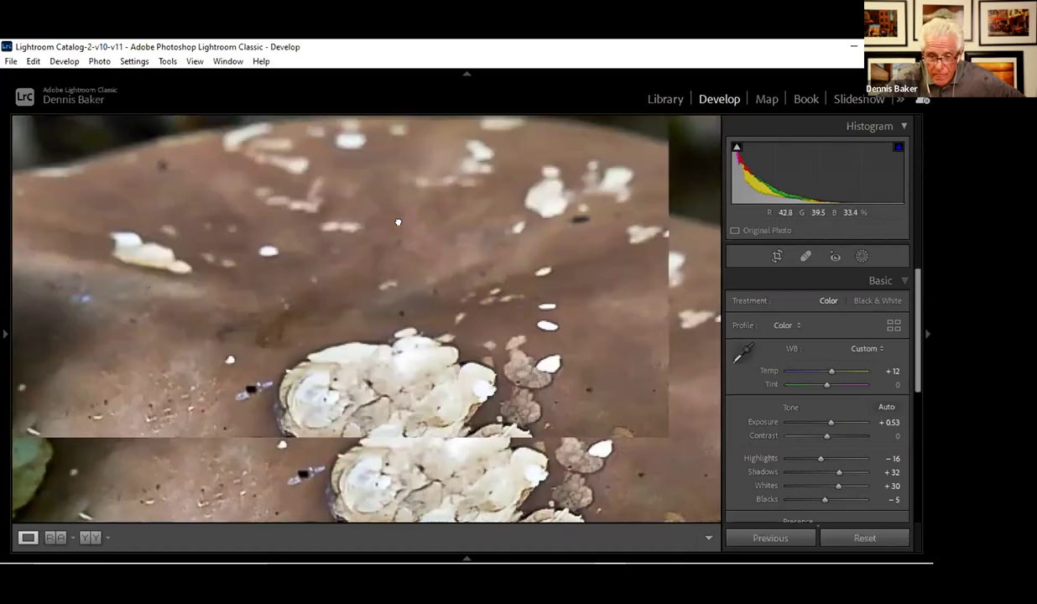
click(466, 281)
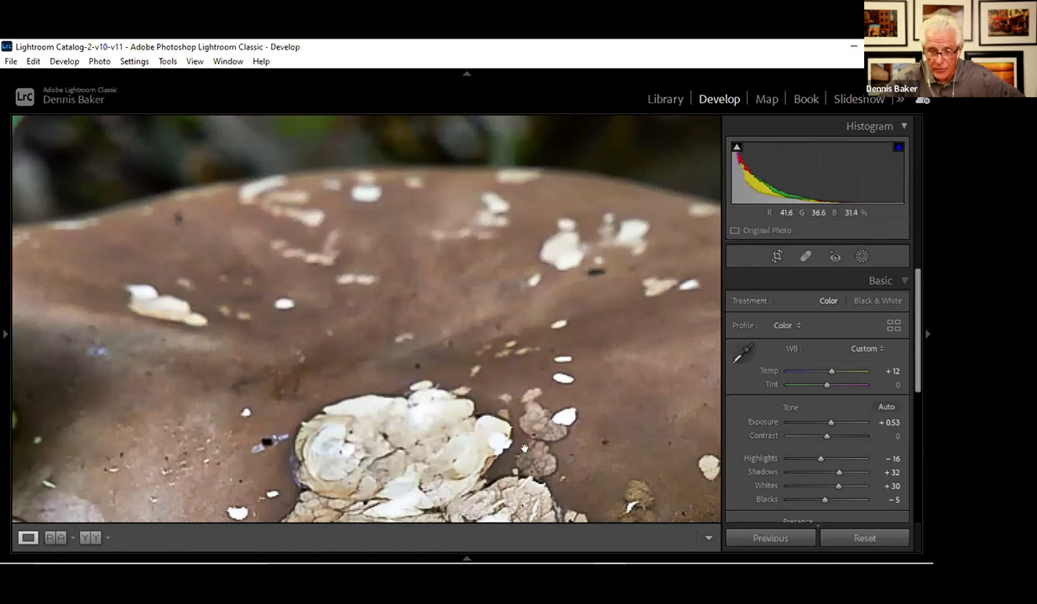
scroll(456, 377, down, 5)
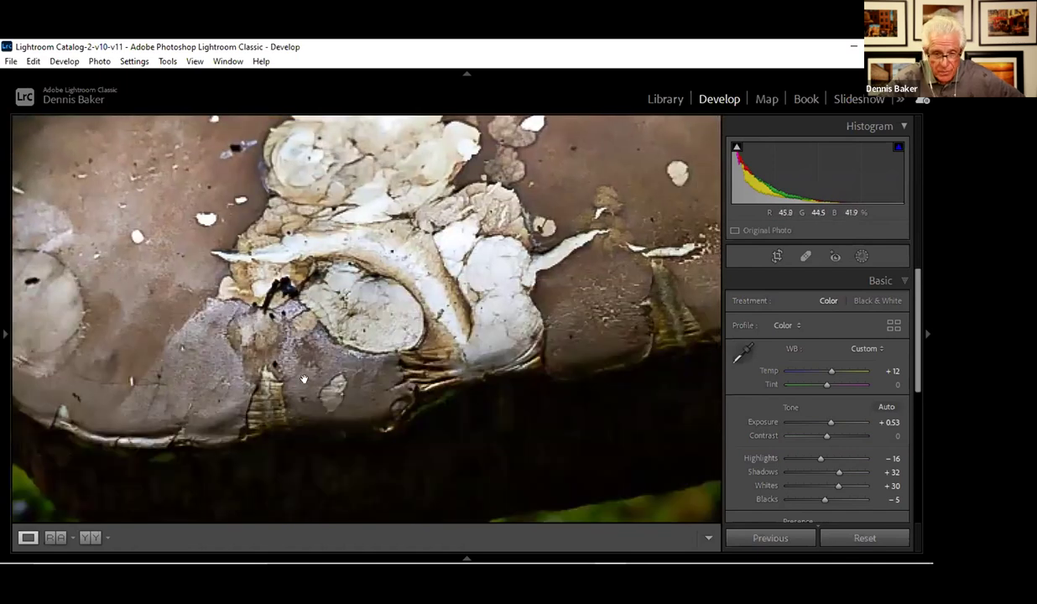
click(394, 334)
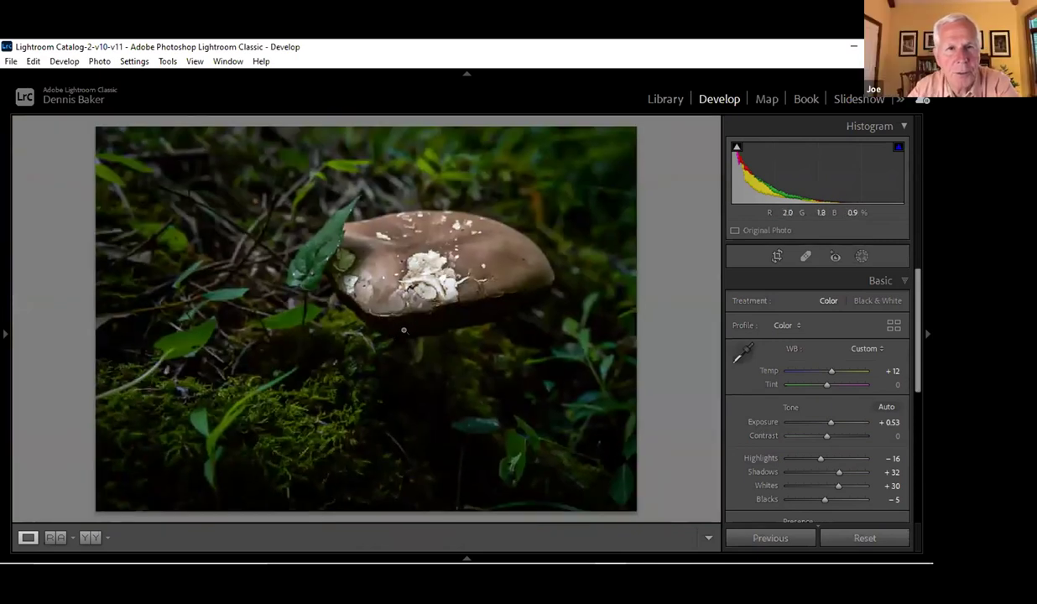
- Compare the edited photo with its Before version, both whole and up close on the cap's white patches
key(backslash)
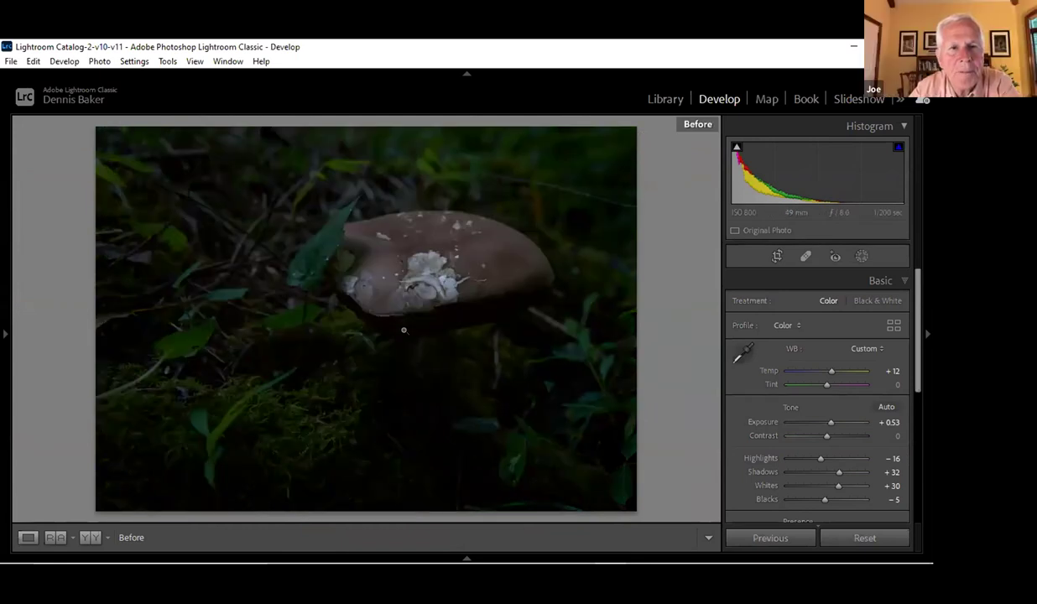
click(425, 263)
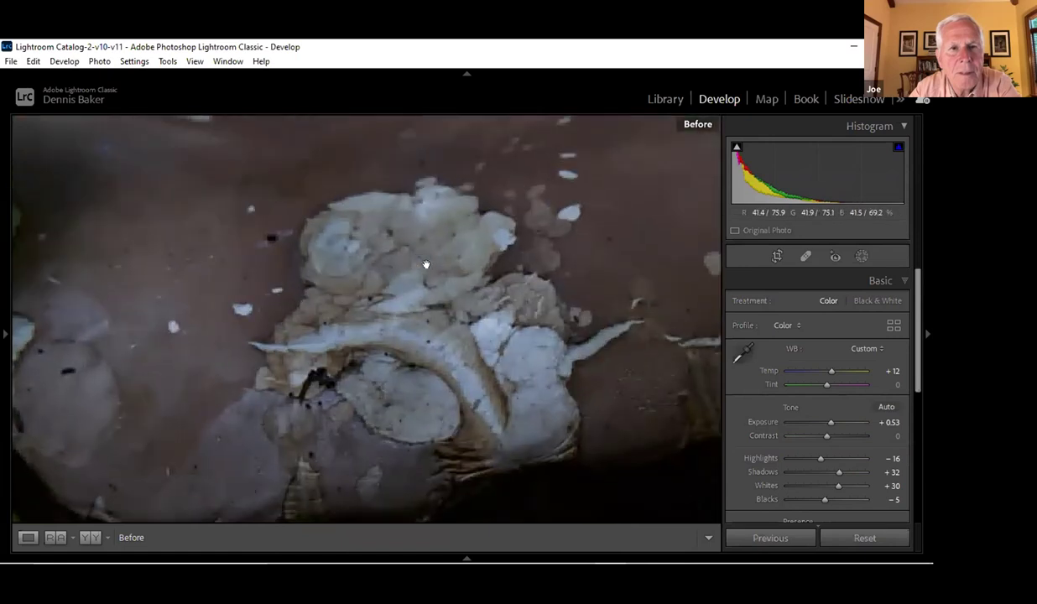
scroll(412, 283, down, 2)
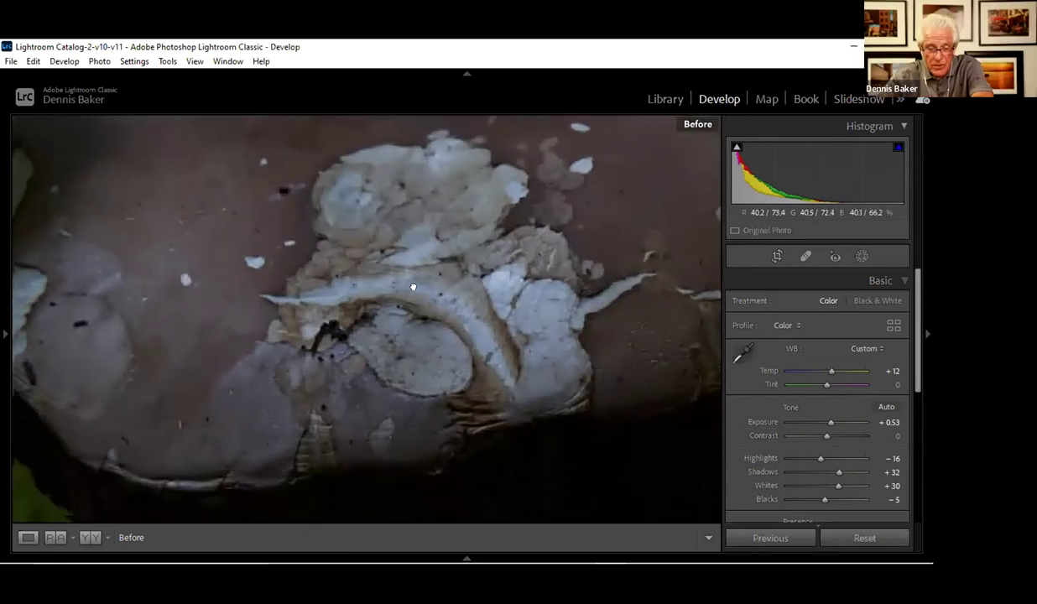
key(backslash)
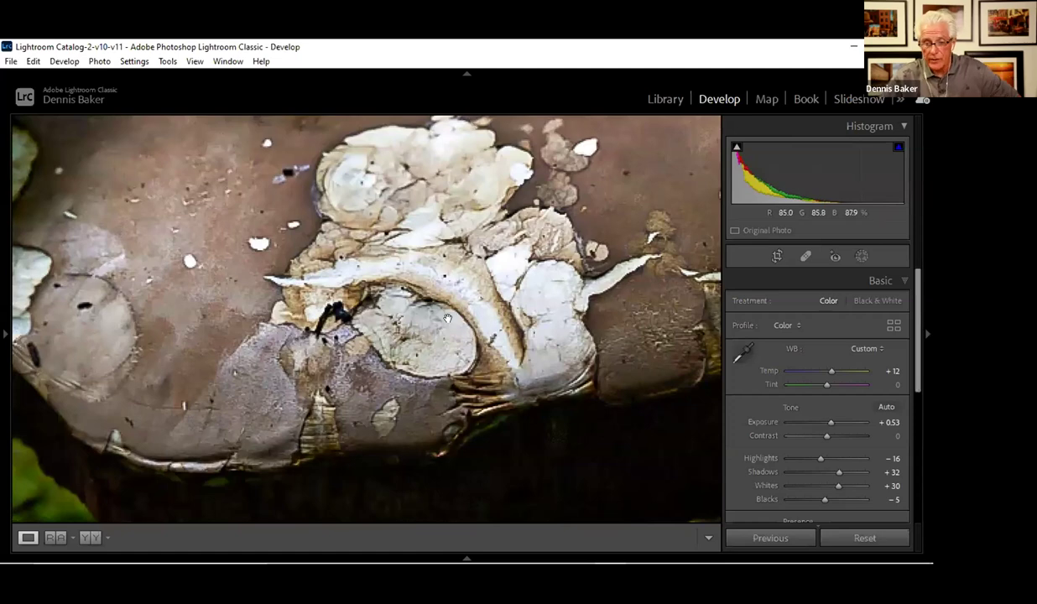
click(500, 286)
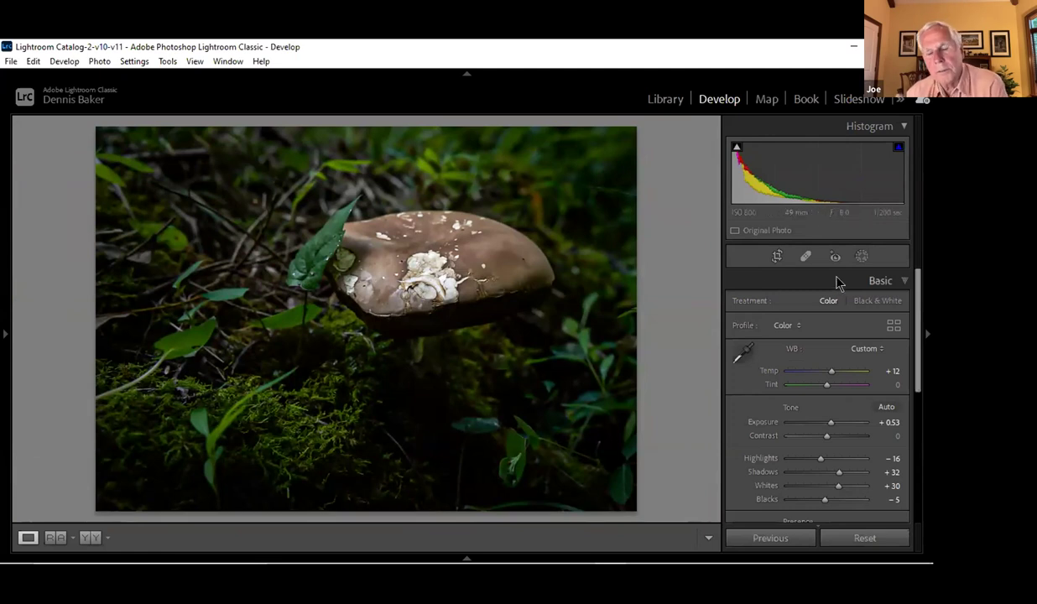
- Add a new brush mask and paint a short stroke over the foliage just above the cap's outer edge, using brush size 6.0
drag(916, 300, 917, 321)
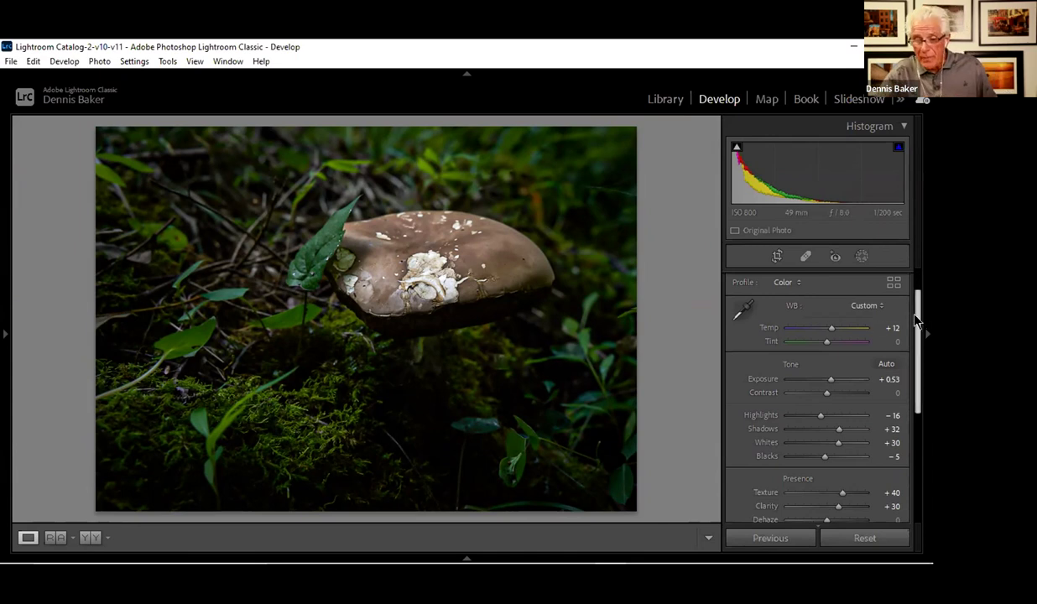
scroll(916, 298, up, 1)
scroll(916, 298, down, 3)
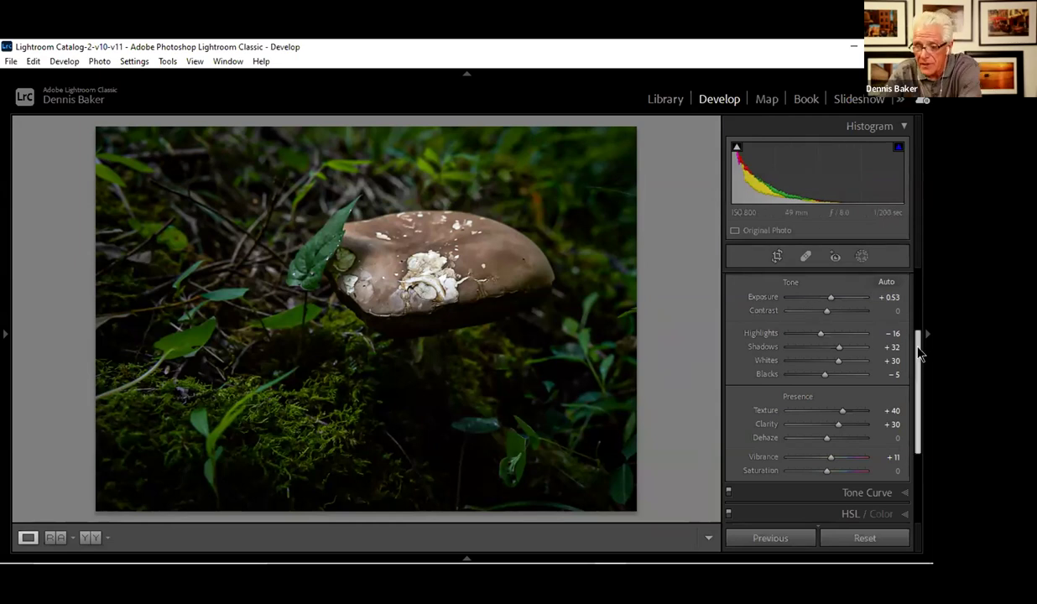
drag(918, 353, 931, 436)
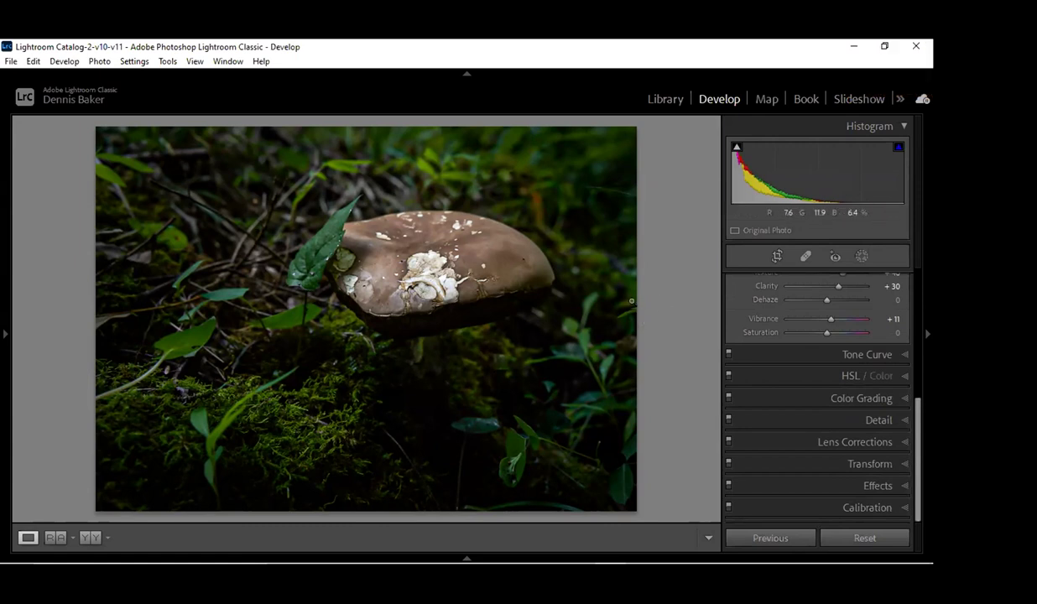
click(860, 255)
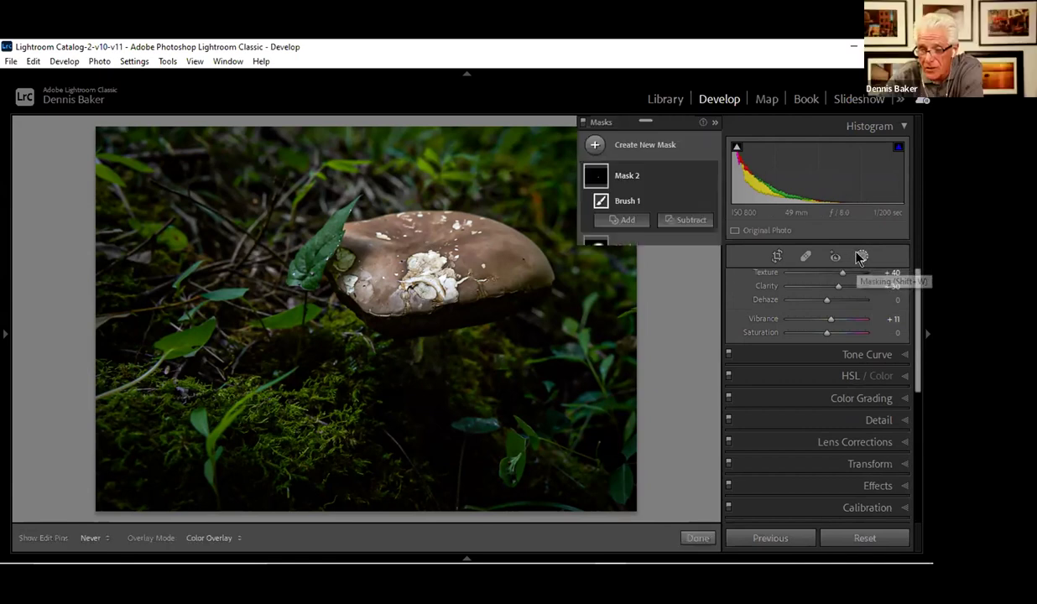
click(635, 148)
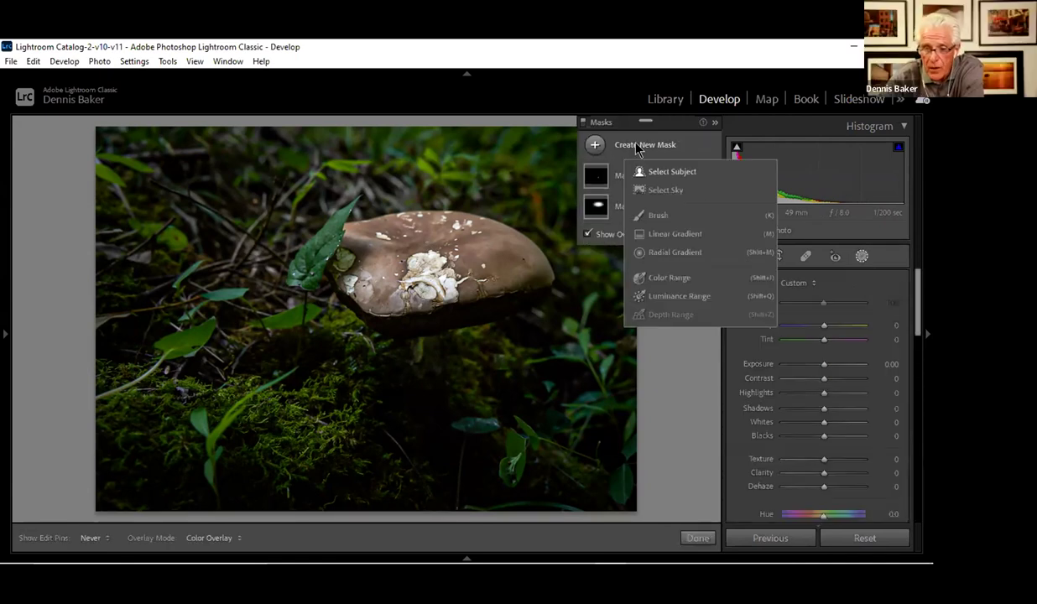
click(658, 217)
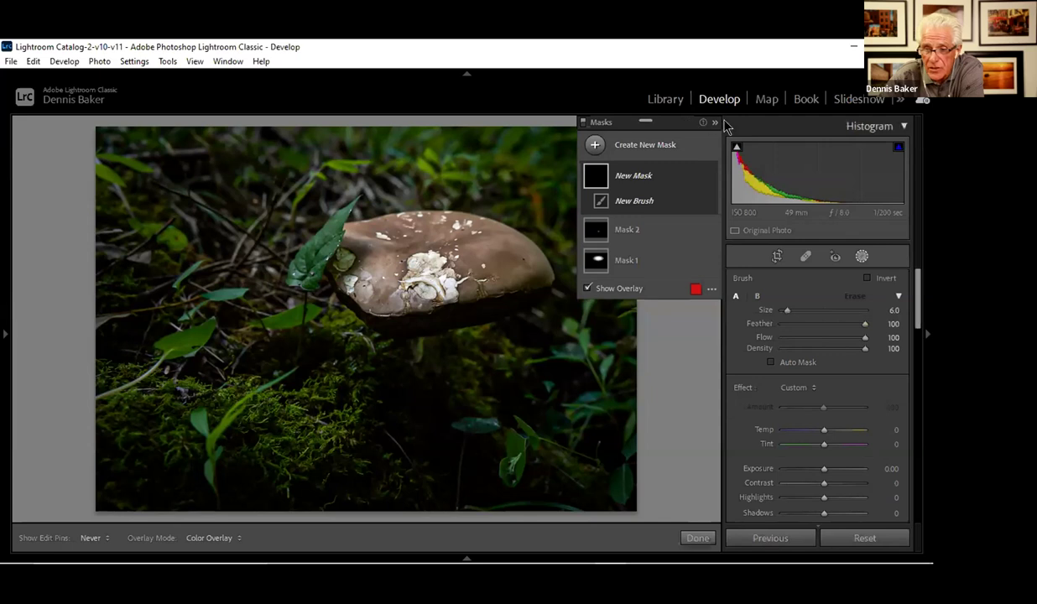
mouse_move(542, 174)
mouse_down()
mouse_move(530, 204)
mouse_move(553, 228)
mouse_up()
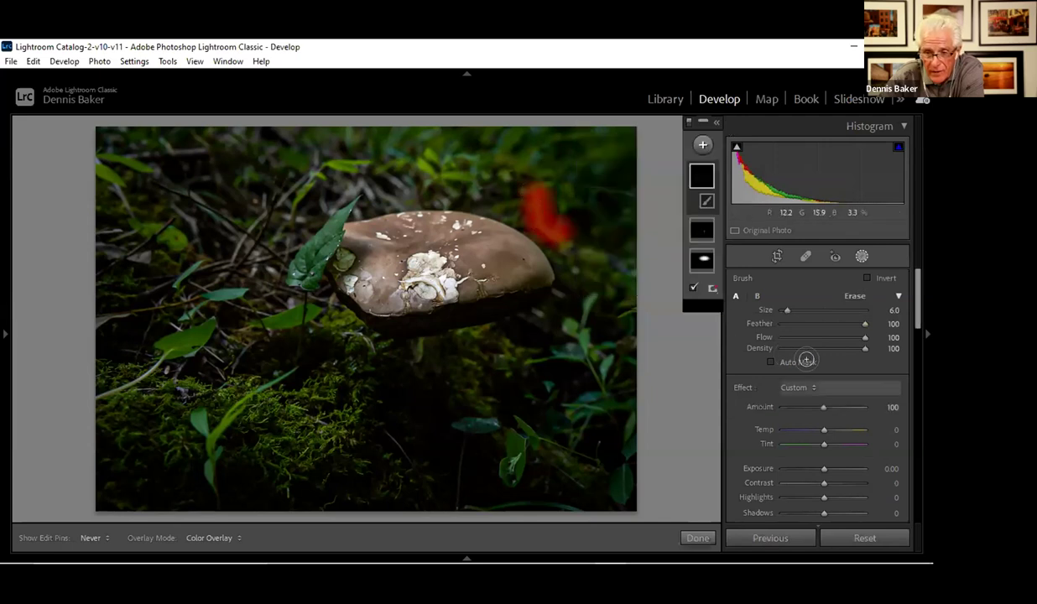
- Set the painted foliage's Saturation to -93
drag(922, 330, 920, 378)
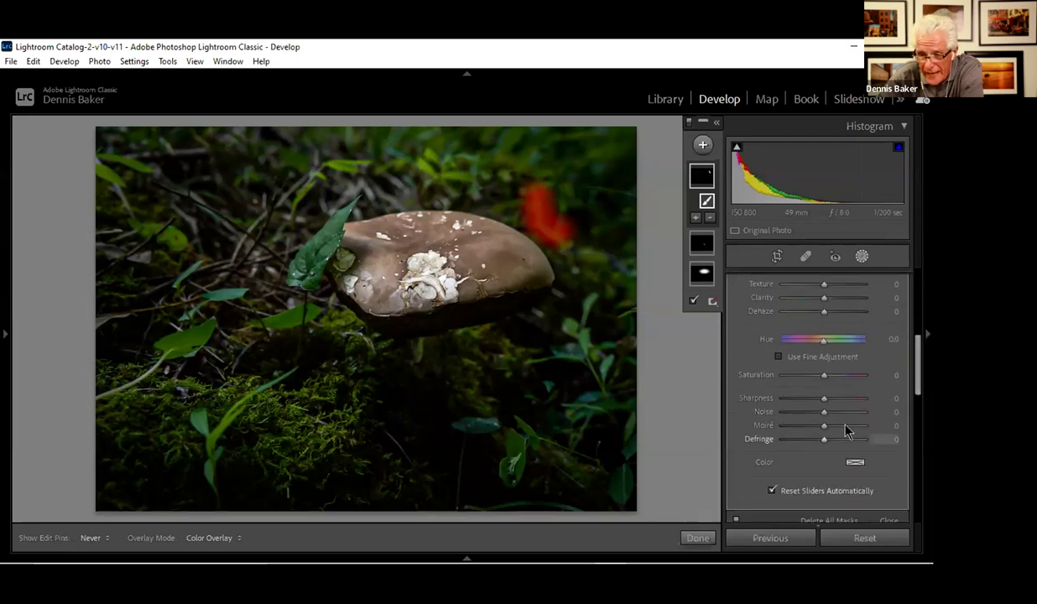
drag(825, 376, 785, 380)
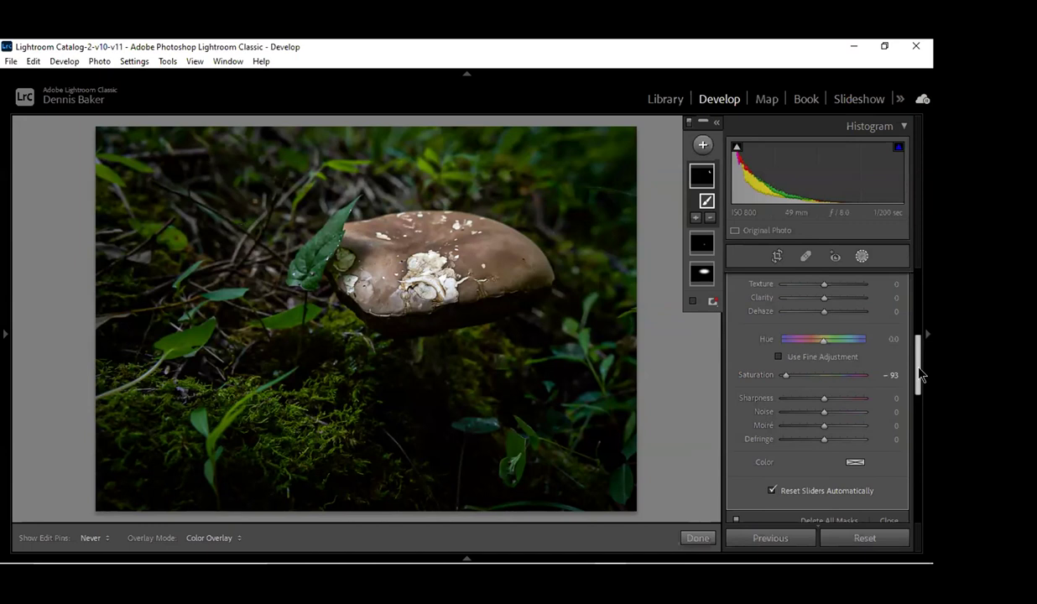
drag(918, 356, 921, 233)
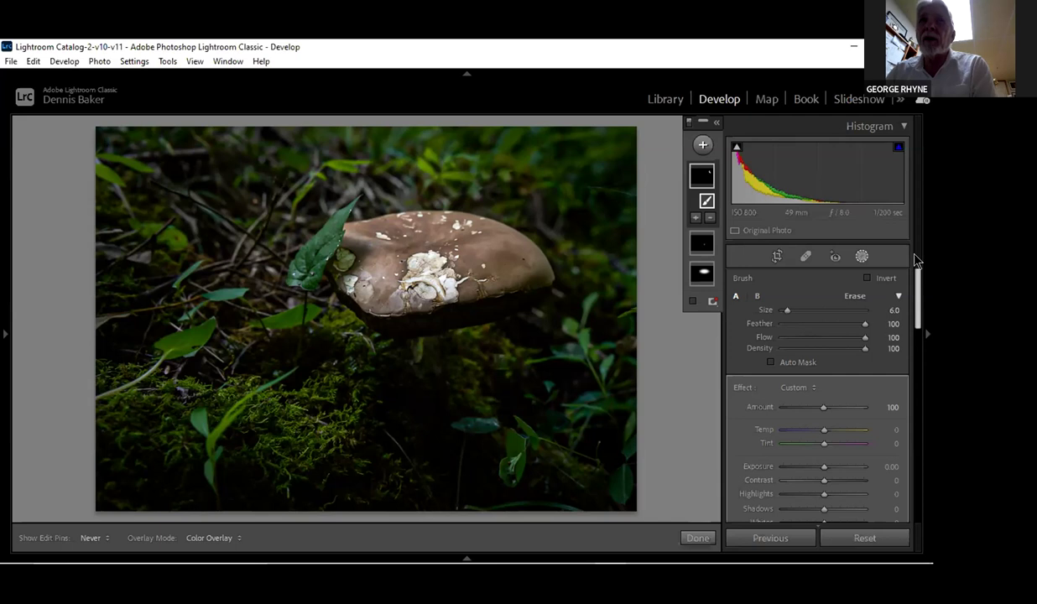
- Review the photo's Sharpening and Noise Reduction settings under Detail, and close masking
drag(918, 286, 932, 517)
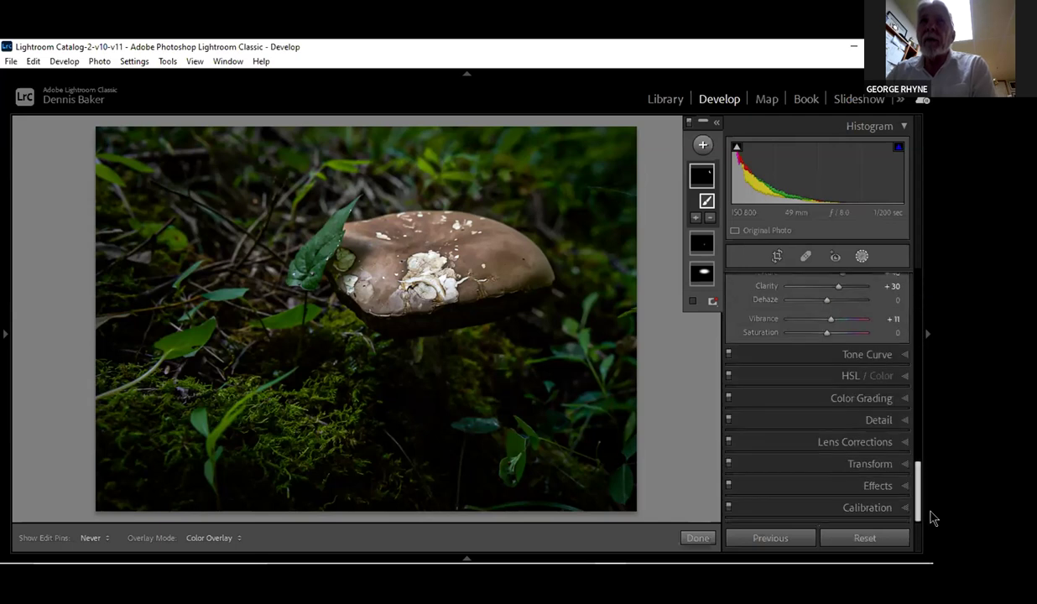
click(904, 424)
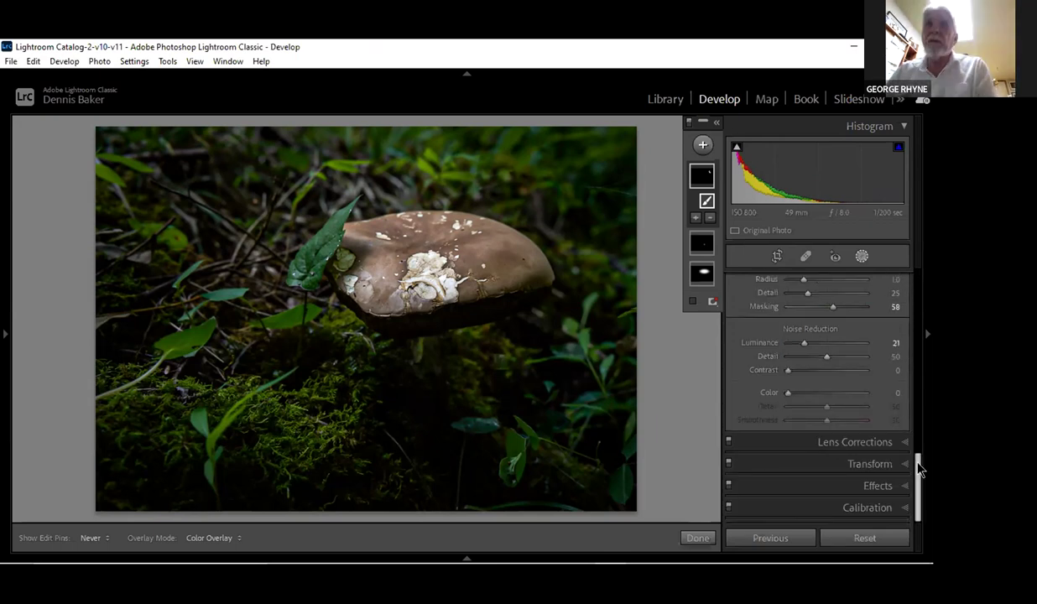
scroll(923, 445, up, 3)
scroll(923, 436, down, 3)
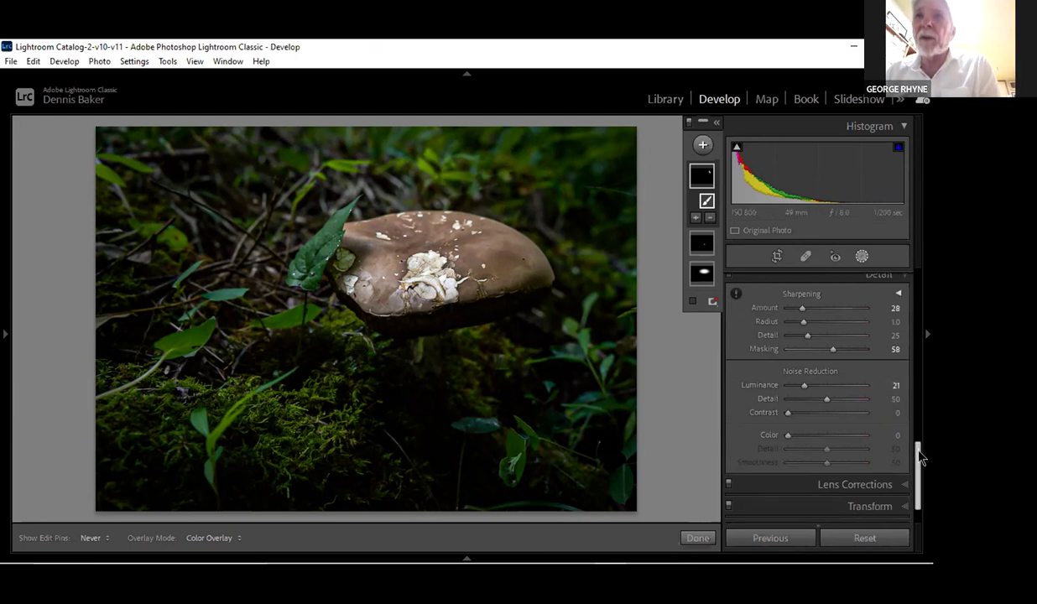
drag(916, 467, 915, 455)
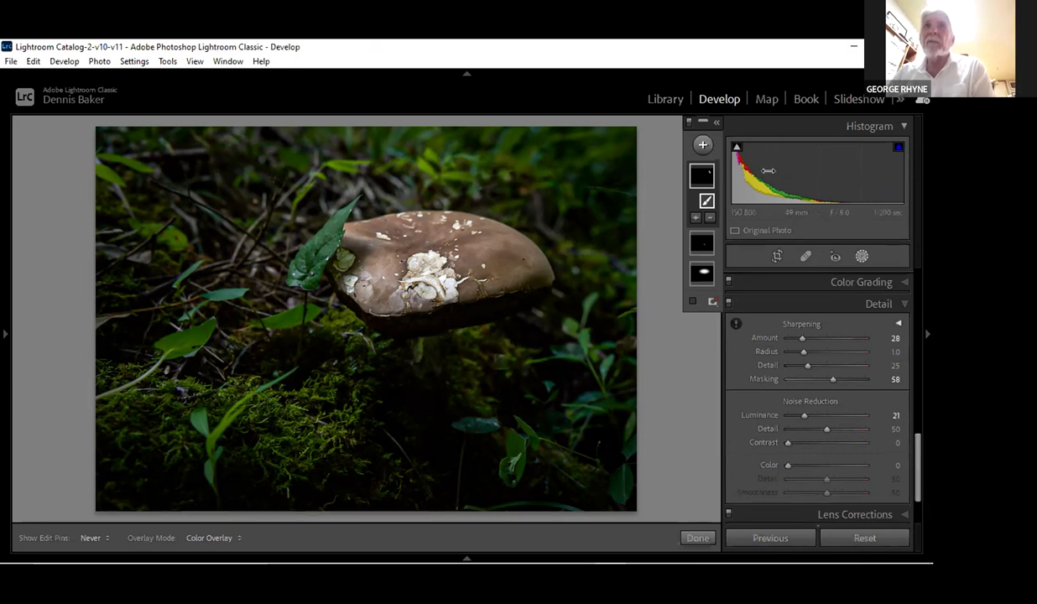
key(j)
key(j)
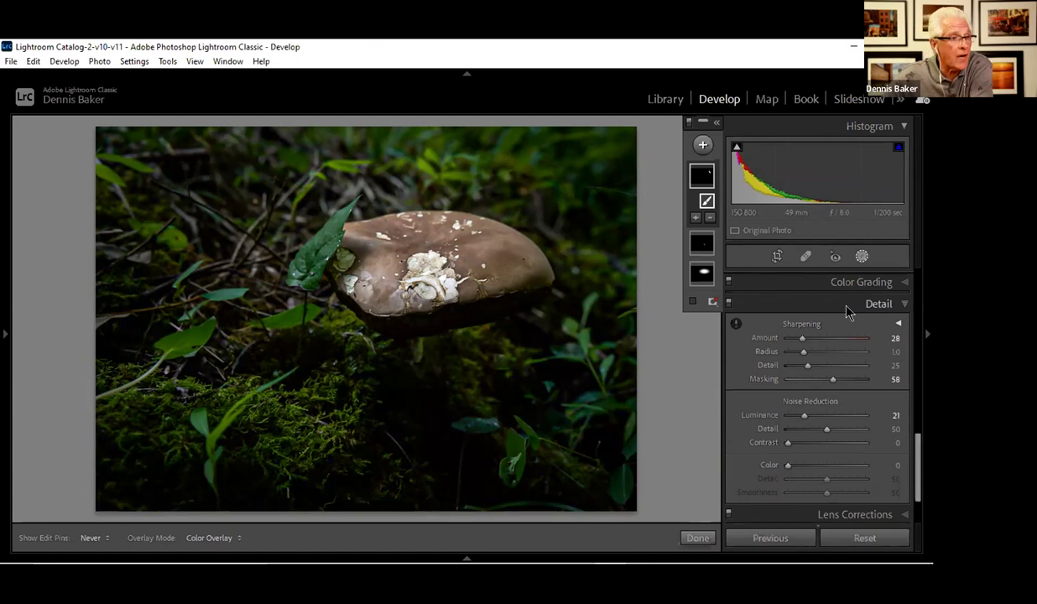
click(864, 258)
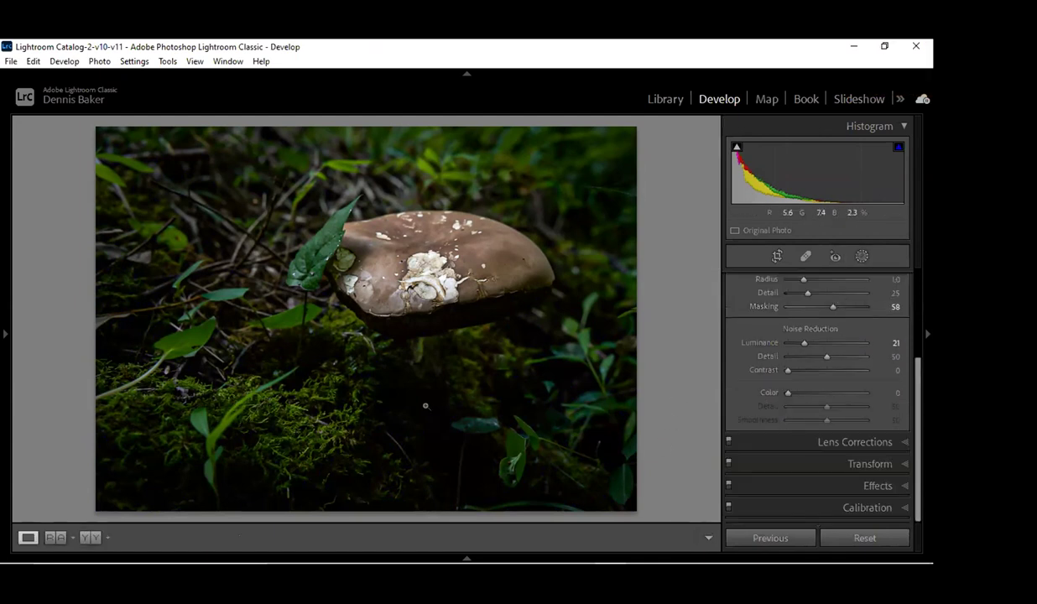
- Examine the dark ground below the mushroom, the cap's lower edge and the moss up close, and collapse the Detail settings
click(399, 398)
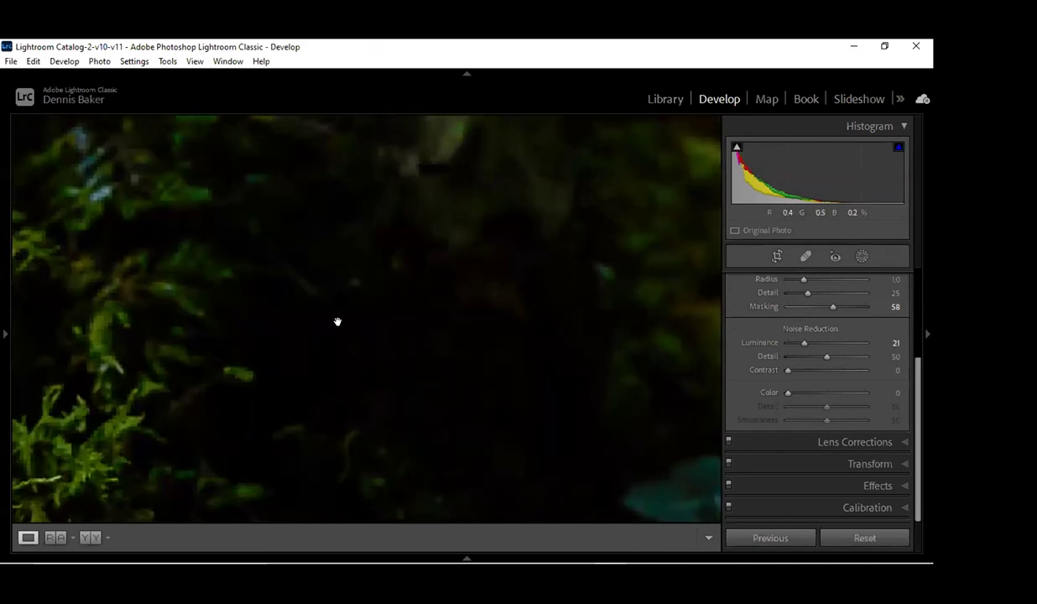
drag(292, 269, 340, 345)
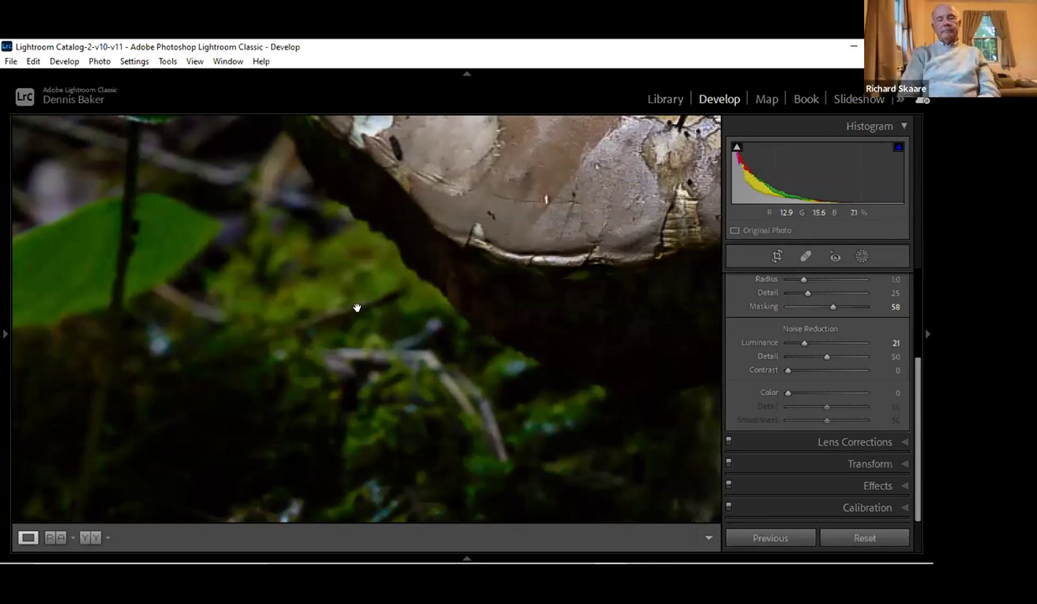
drag(245, 310, 396, 230)
drag(311, 294, 322, 219)
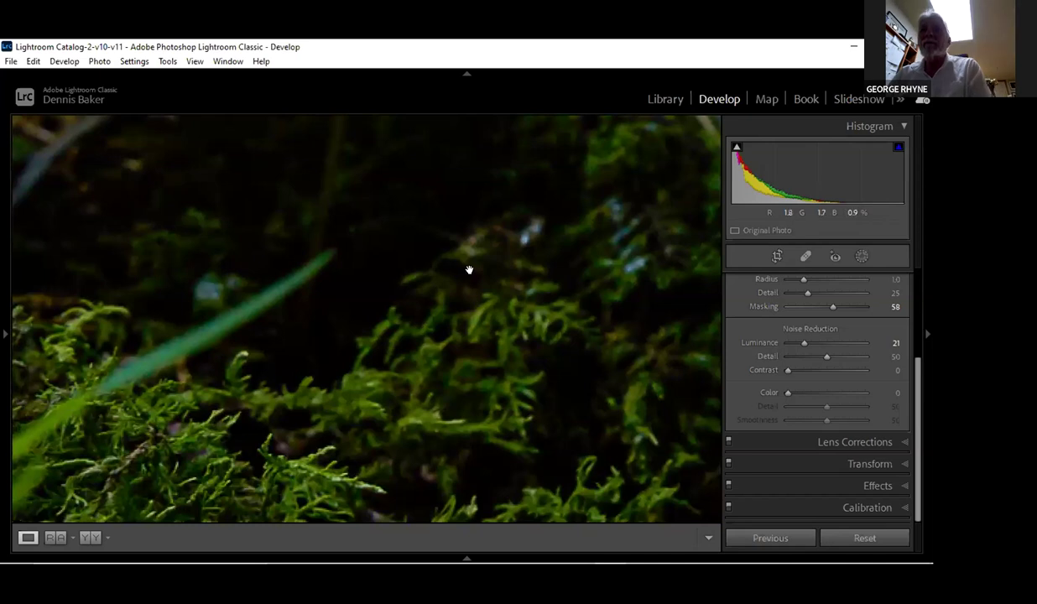
click(520, 279)
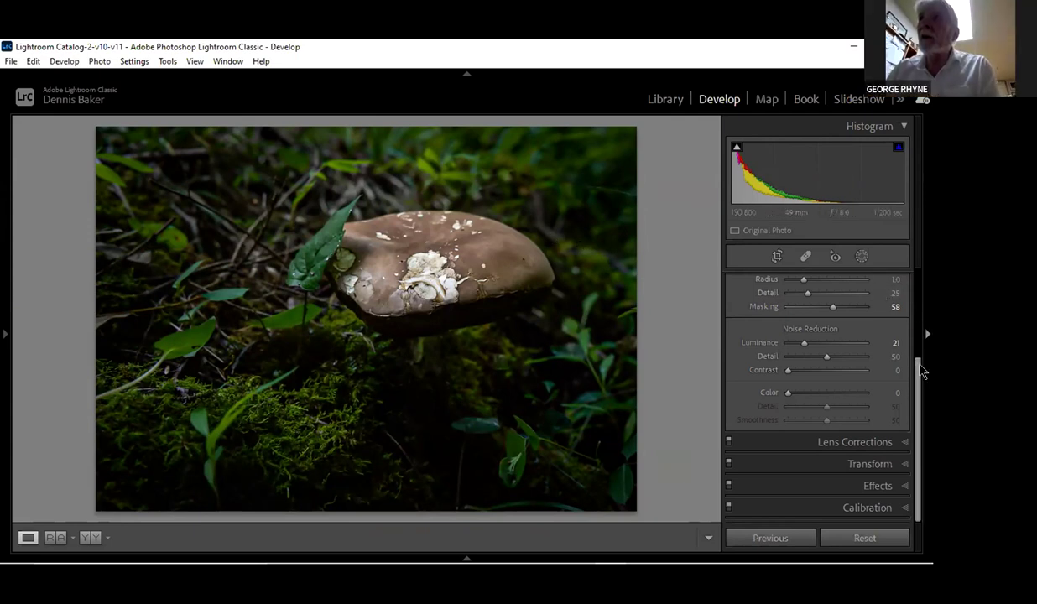
drag(918, 361, 922, 221)
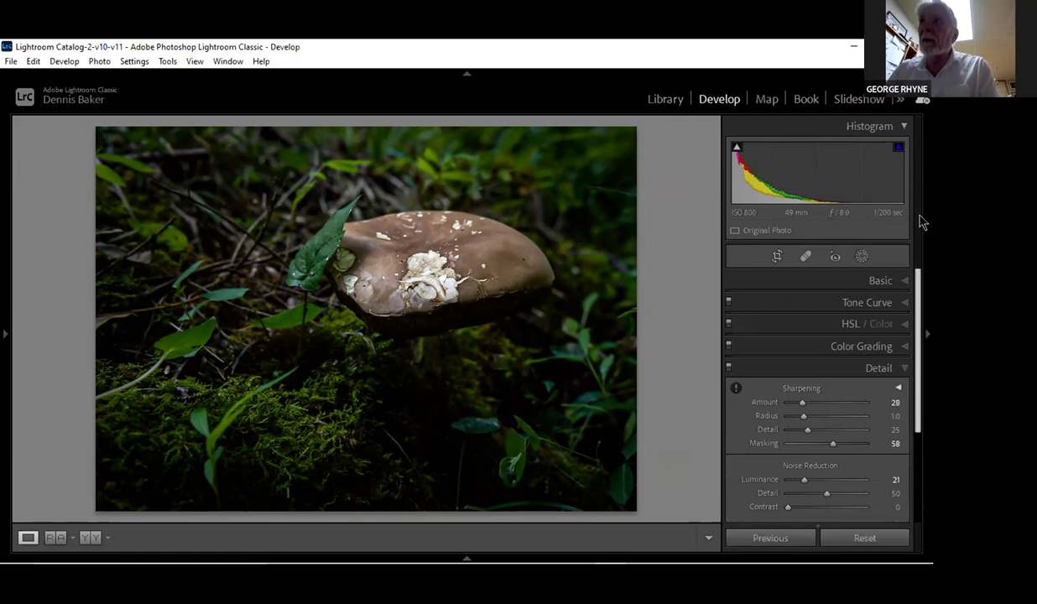
click(906, 370)
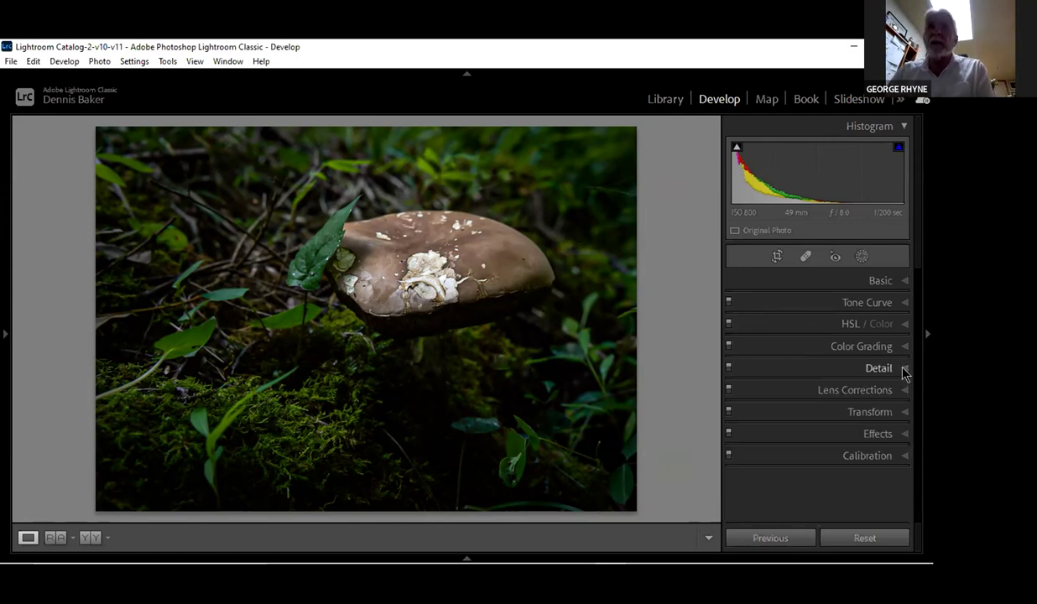
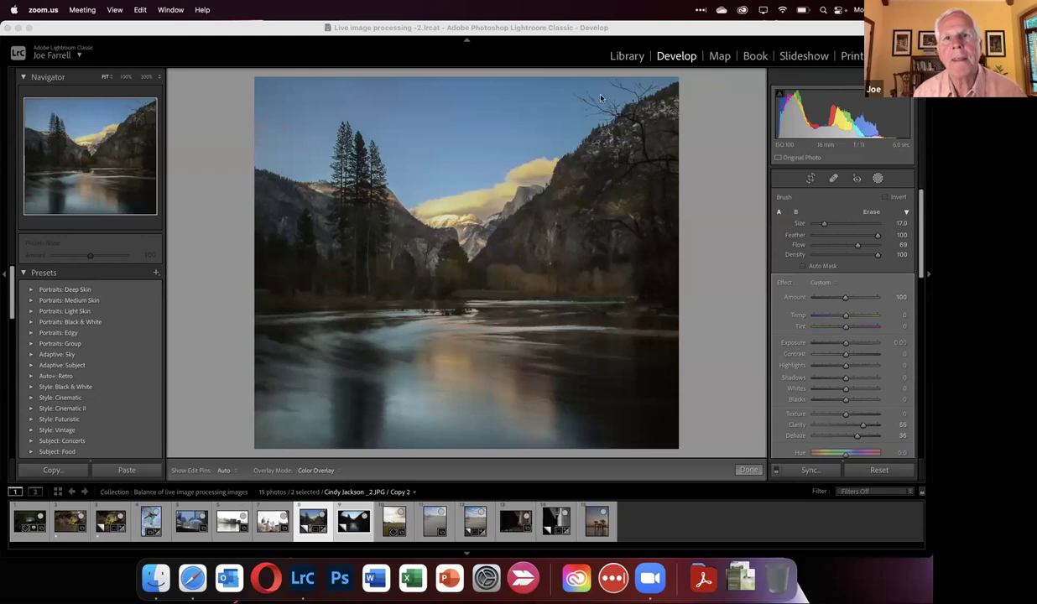
- Show the live image processing collection as a thumbnail grid in the Library and browse its photos
click(621, 57)
click(623, 57)
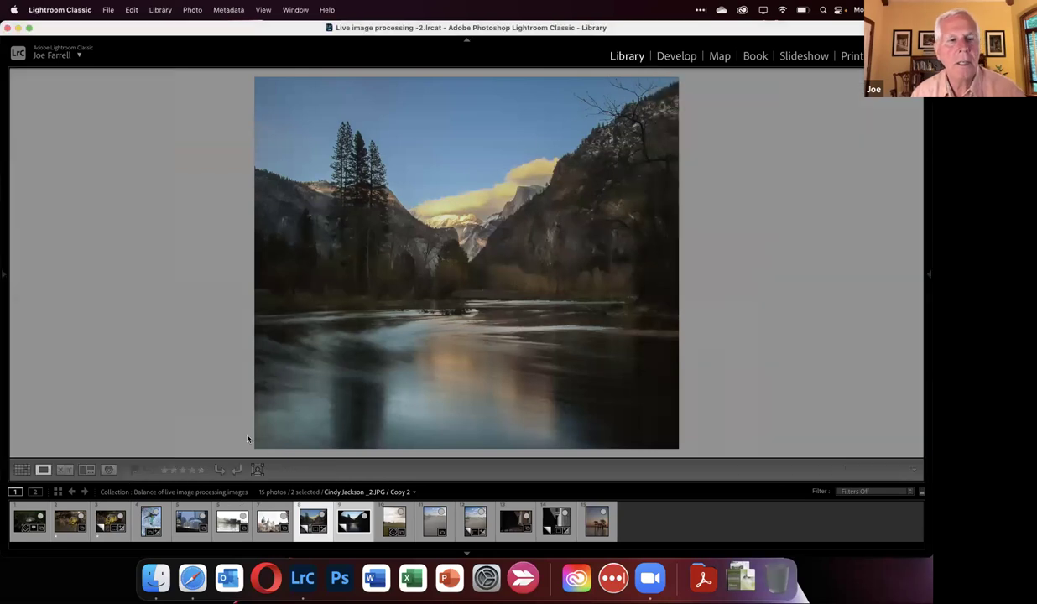
click(22, 470)
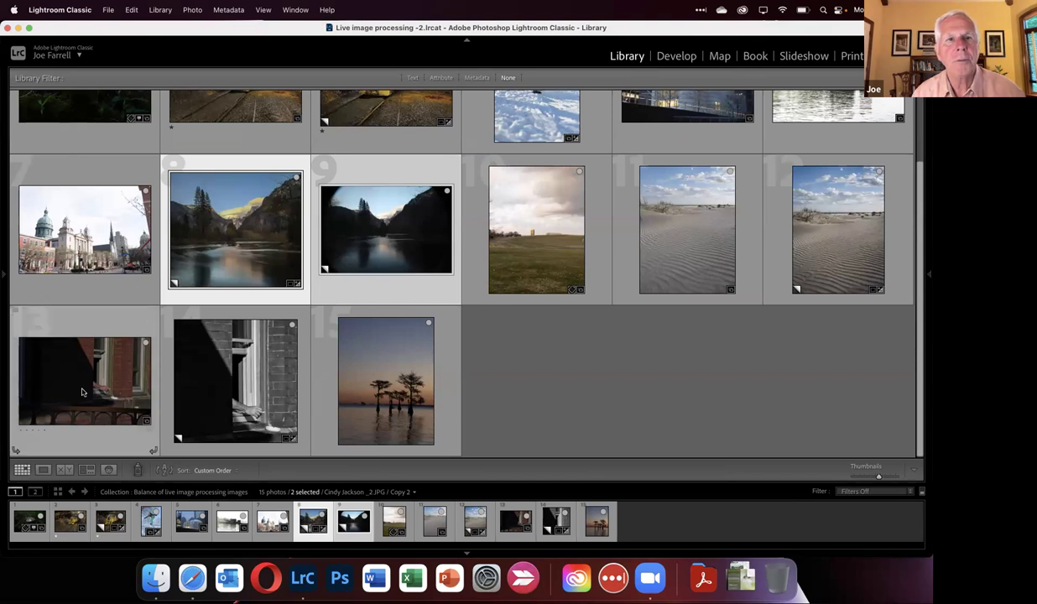
scroll(223, 260, up, 2)
scroll(224, 260, up, 1)
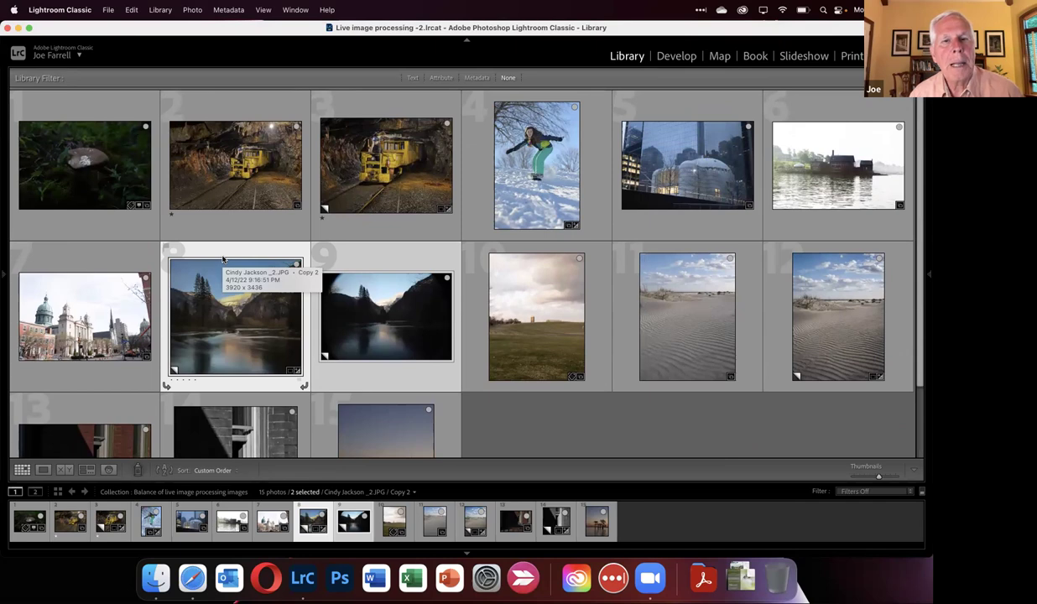
scroll(223, 259, down, 3)
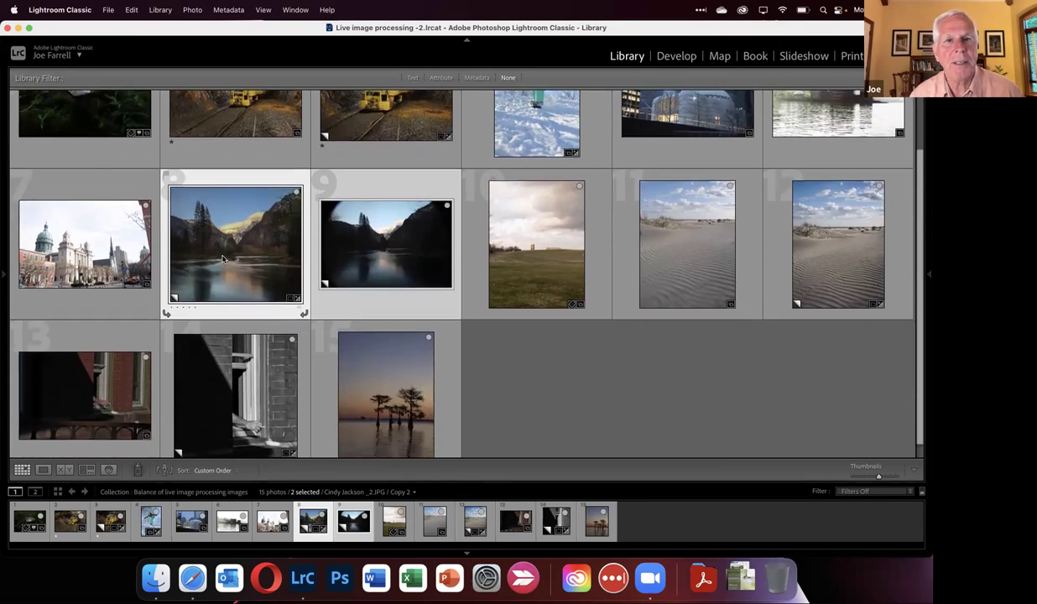
- Open the original color photo of a hand holding a cigarette out of a brick building's window for editing in Develop
double_click(98, 375)
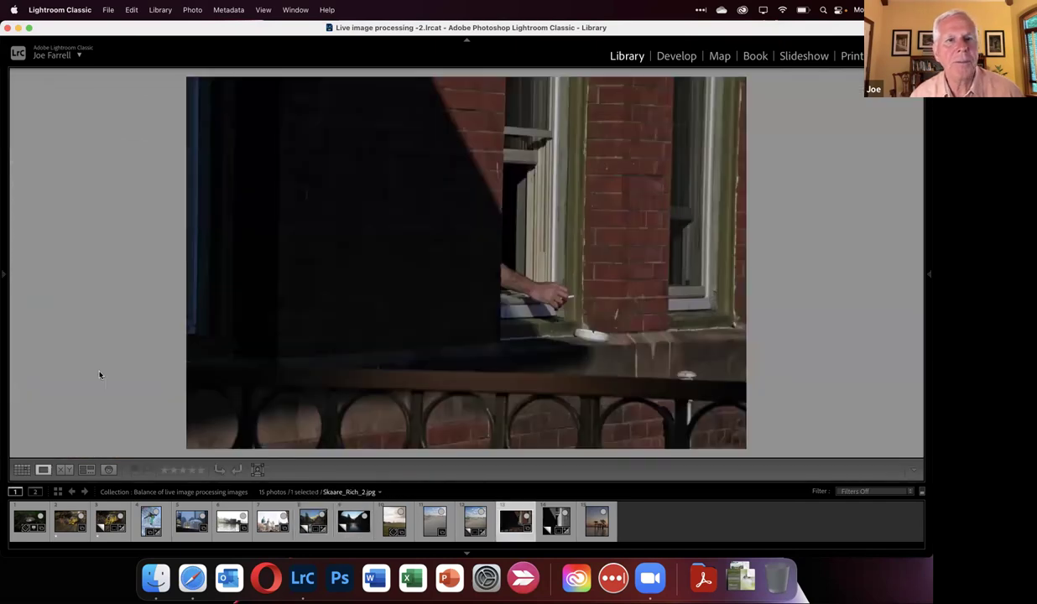
click(678, 57)
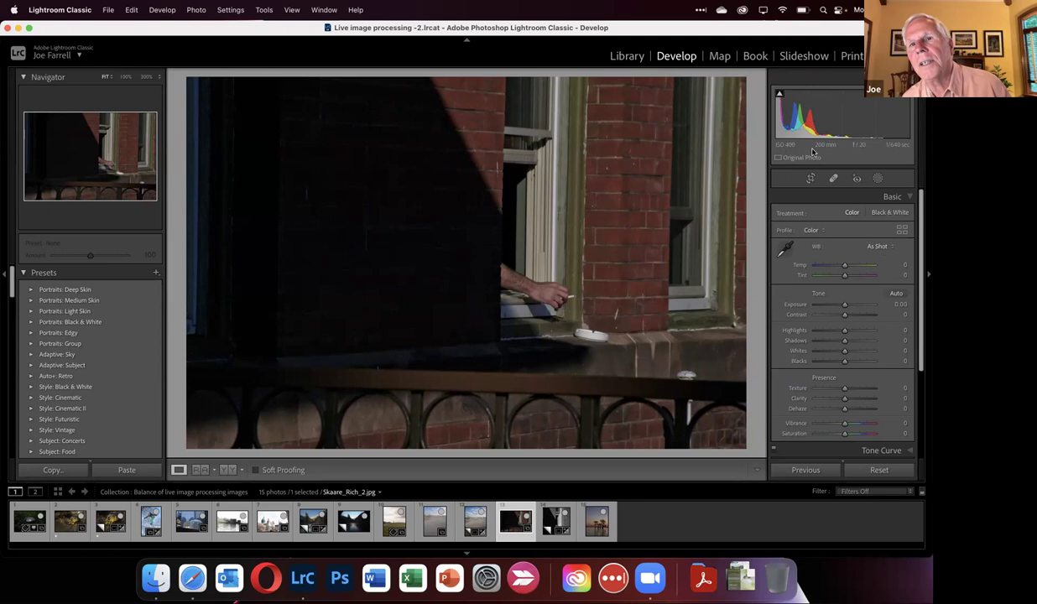
key(i)
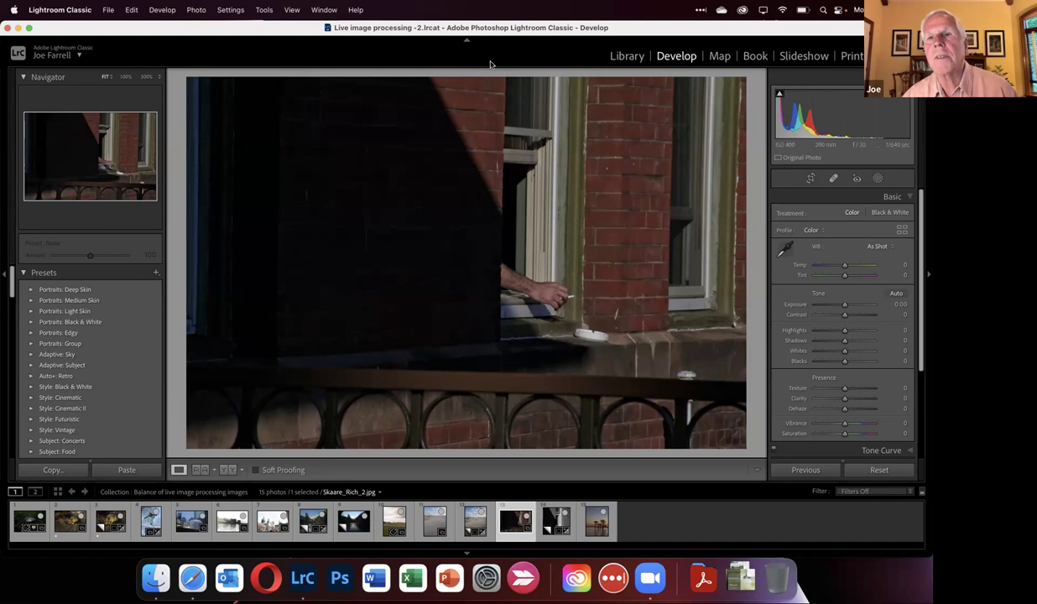
- Straighten the photo to an angle of -1.97 and crop away the lower railing and part of the dark wall beside the window
key(r)
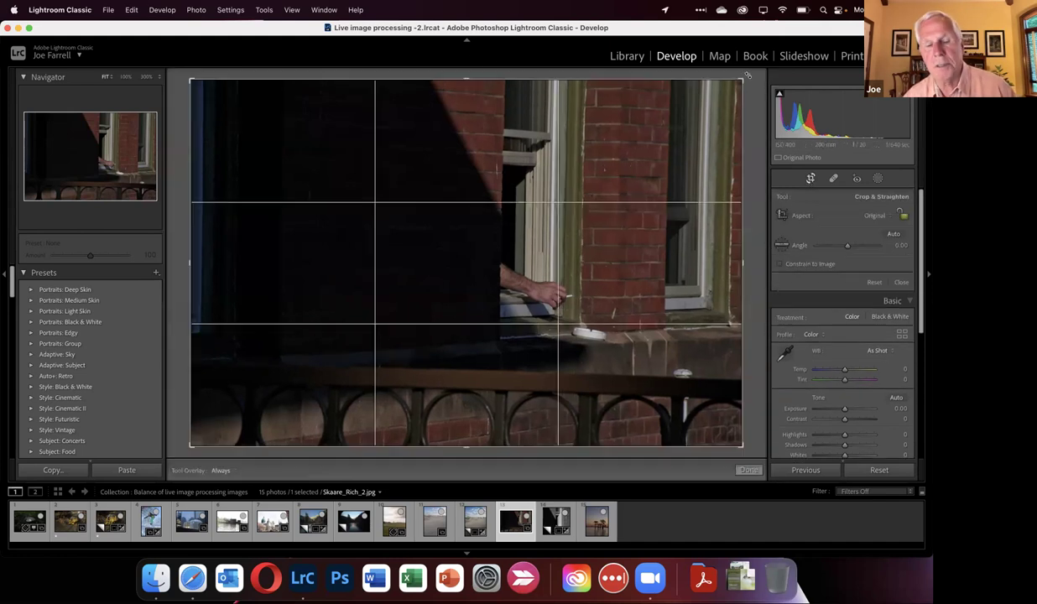
drag(746, 76, 733, 63)
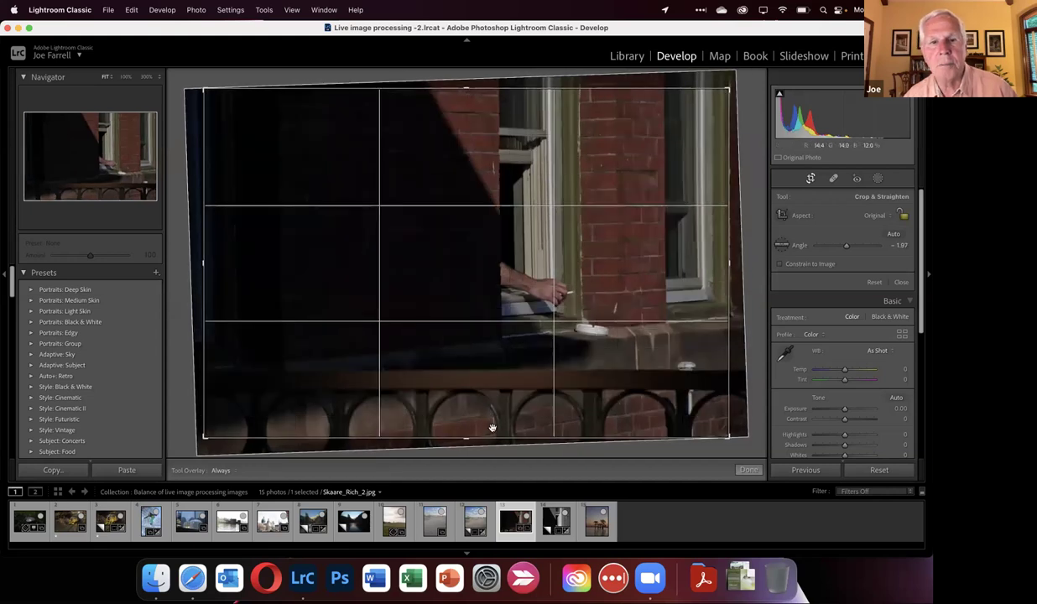
drag(468, 436, 470, 396)
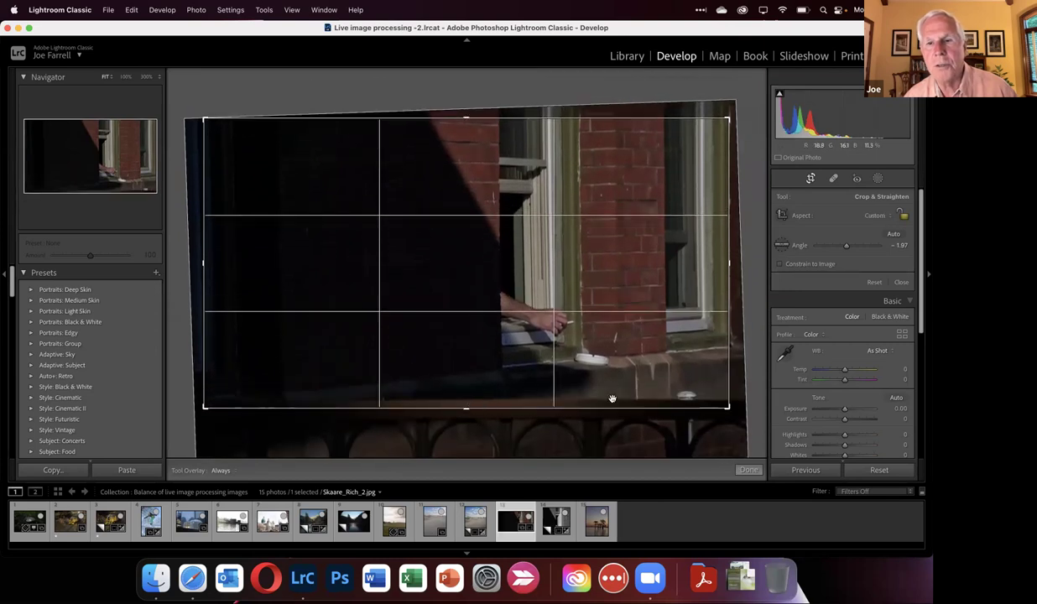
drag(457, 394, 468, 404)
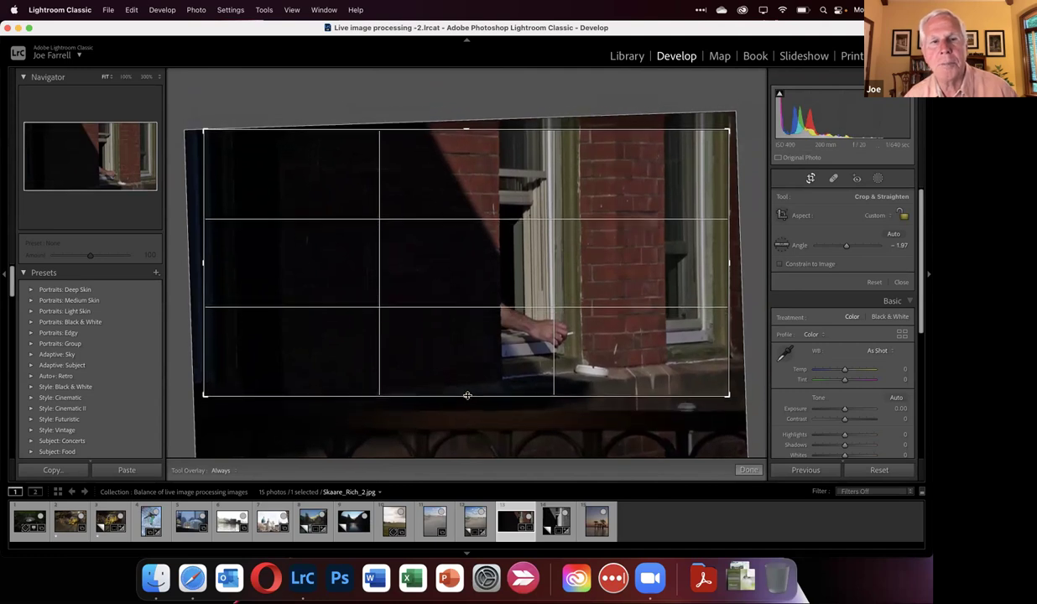
drag(202, 267, 289, 276)
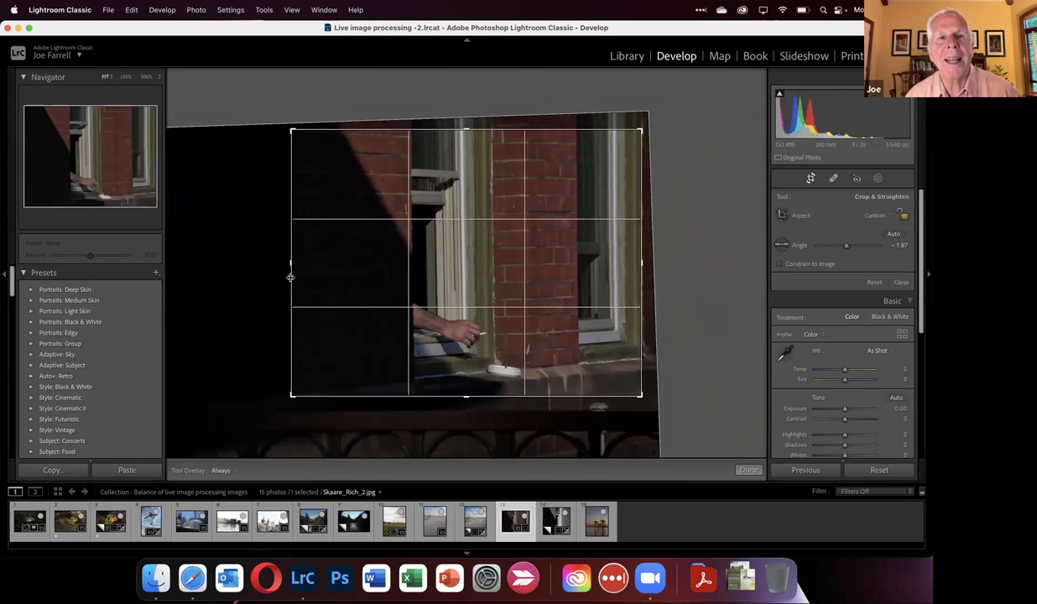
click(747, 470)
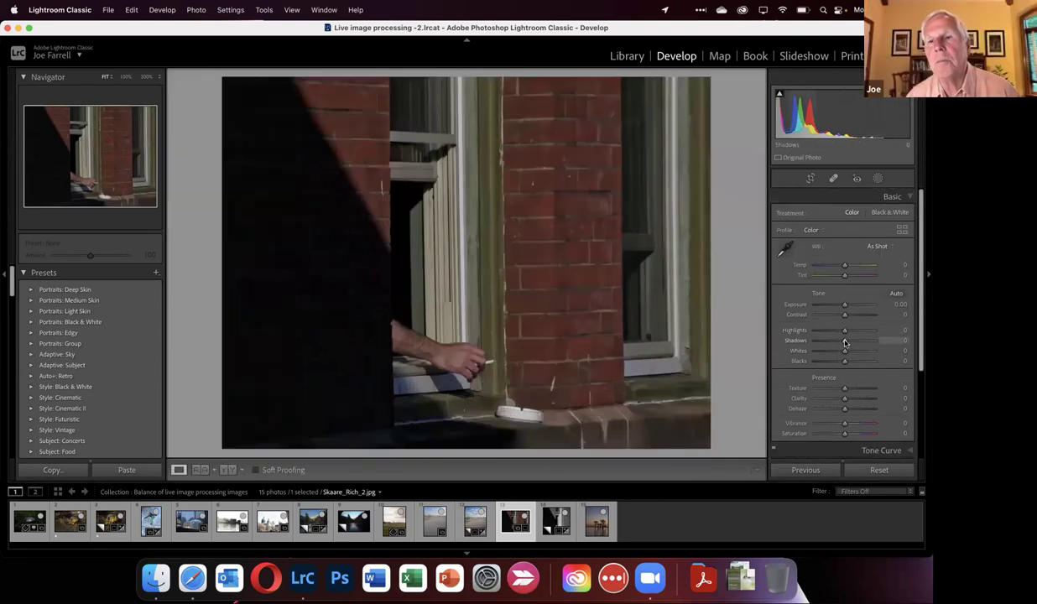
- Raise Shadows to +100 and Exposure to +0.75, and inspect the shadowed brick wall up close for noise
drag(845, 342, 873, 344)
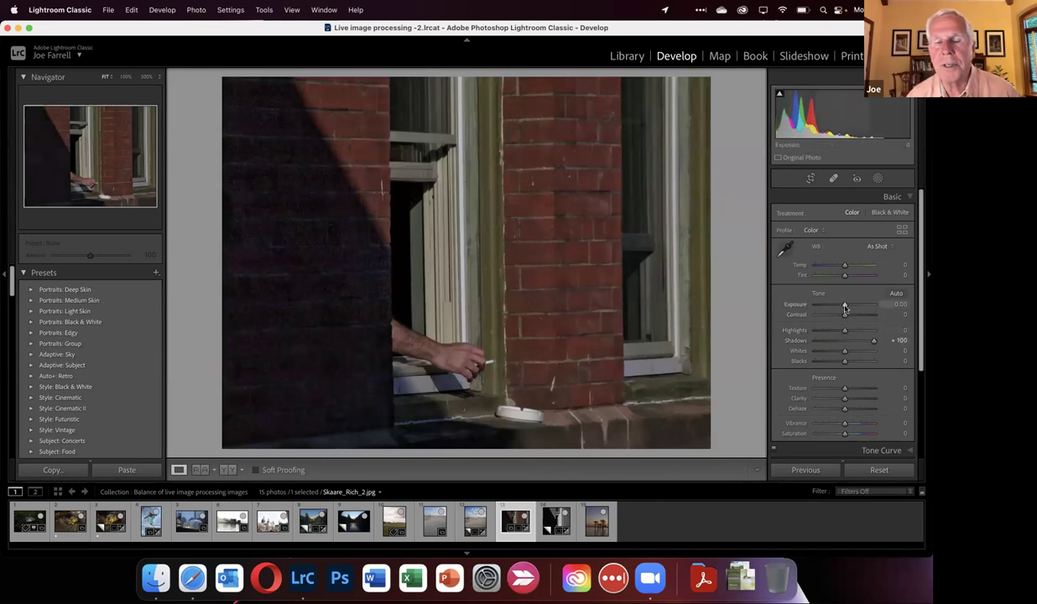
drag(845, 307, 849, 306)
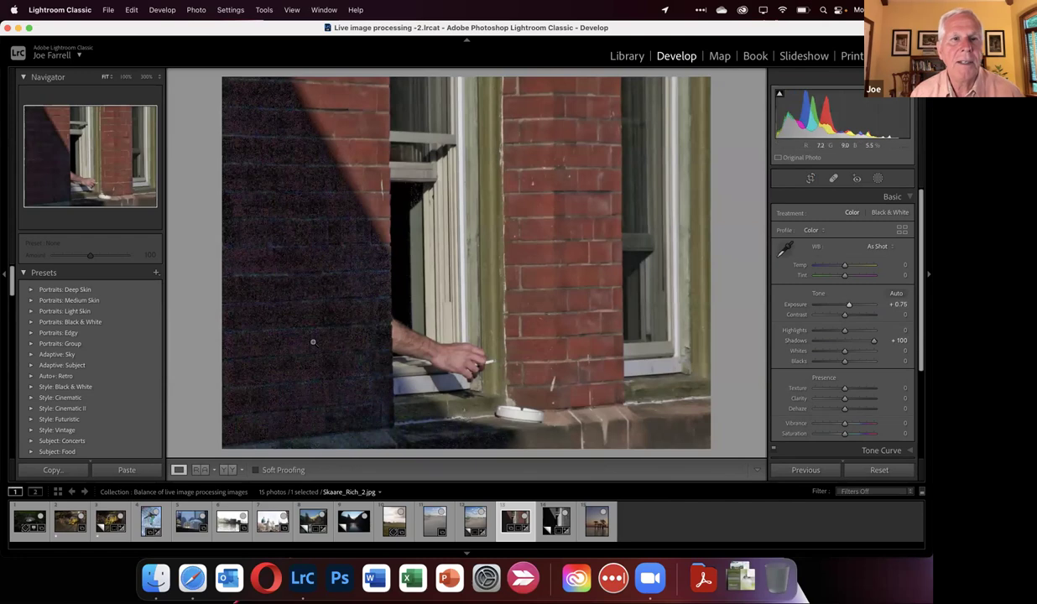
click(322, 285)
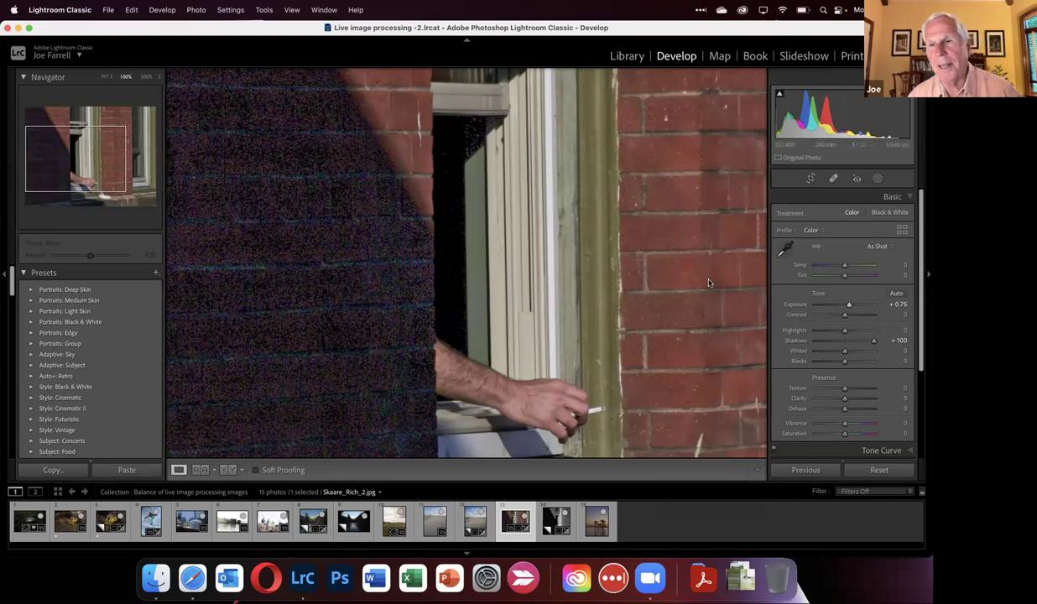
- Set the color noise reduction to 30 in the Detail settings, judging the shadowed wall at 300% magnification
scroll(907, 383, down, 1)
key(super+1)
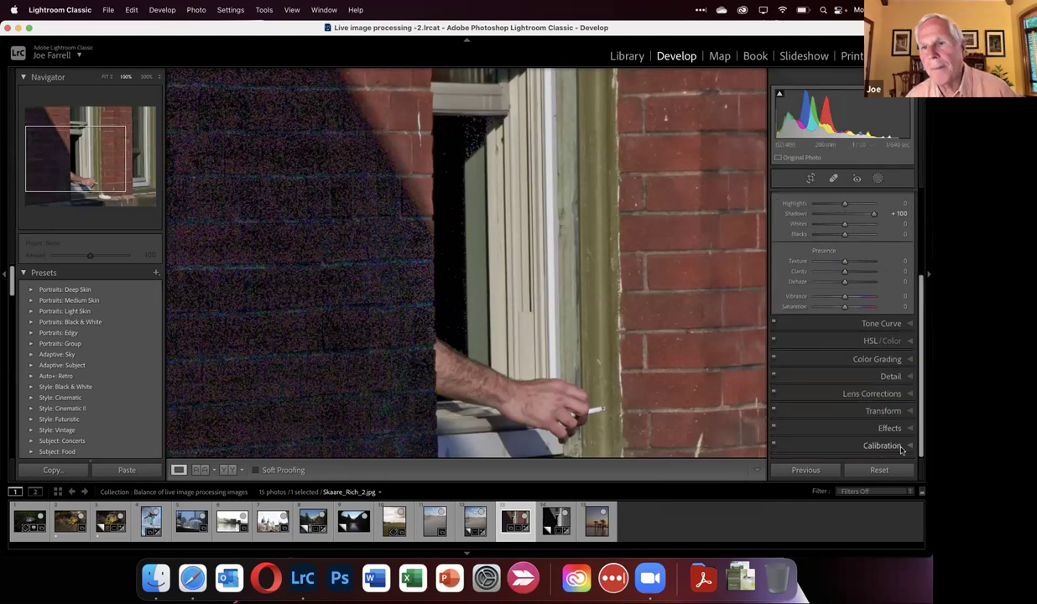
click(892, 378)
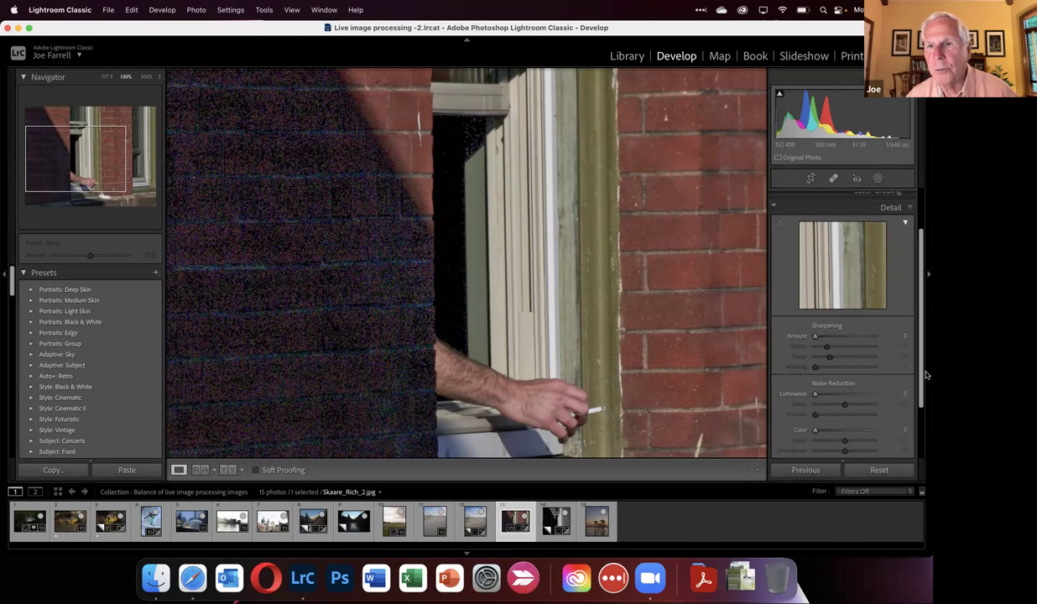
scroll(893, 370, down, 2)
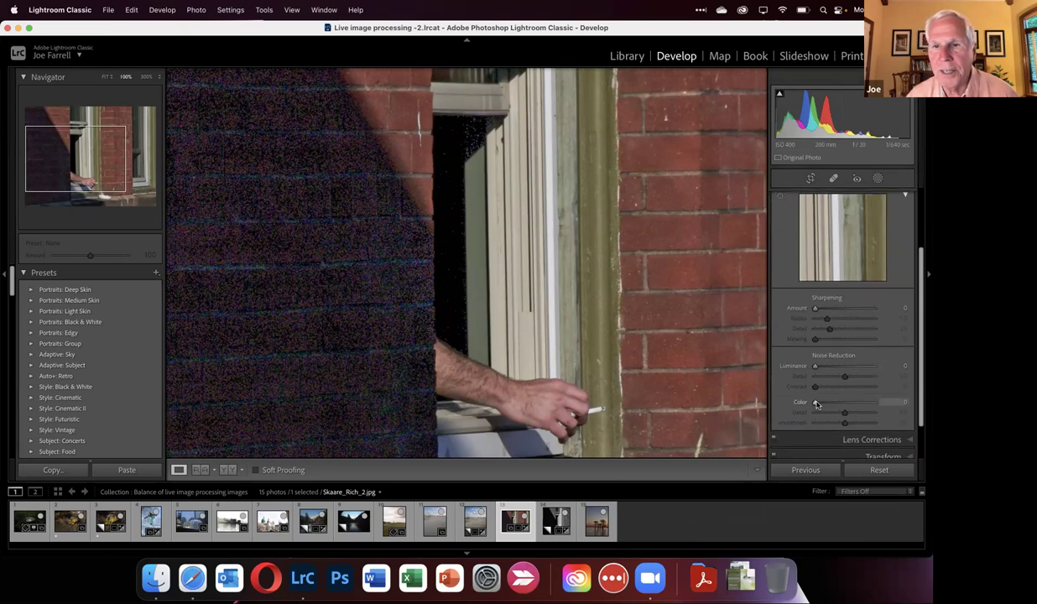
mouse_move(816, 404)
mouse_down()
mouse_move(831, 405)
mouse_move(808, 405)
mouse_up()
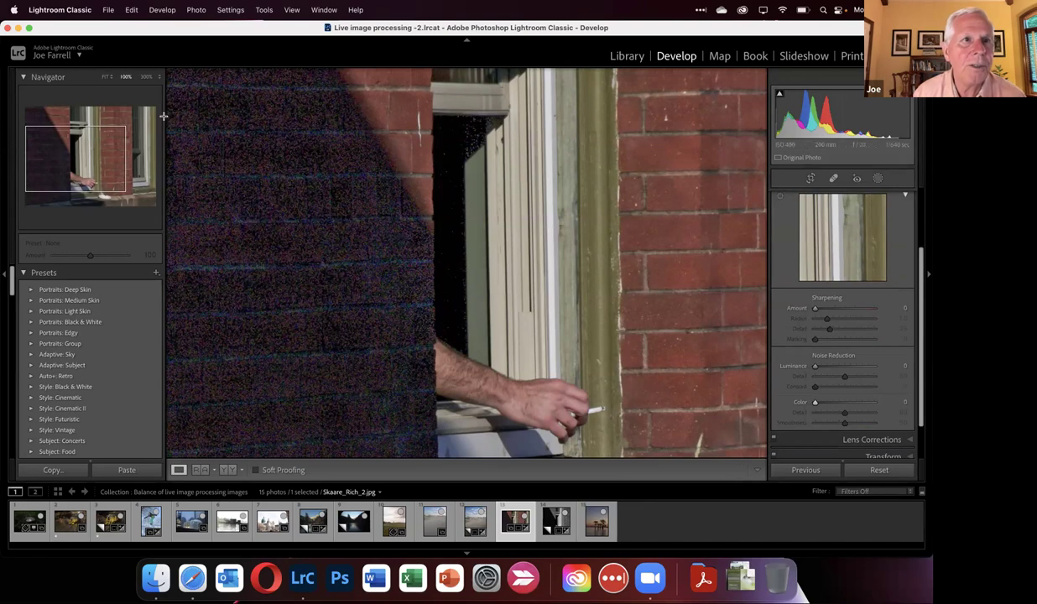
click(146, 76)
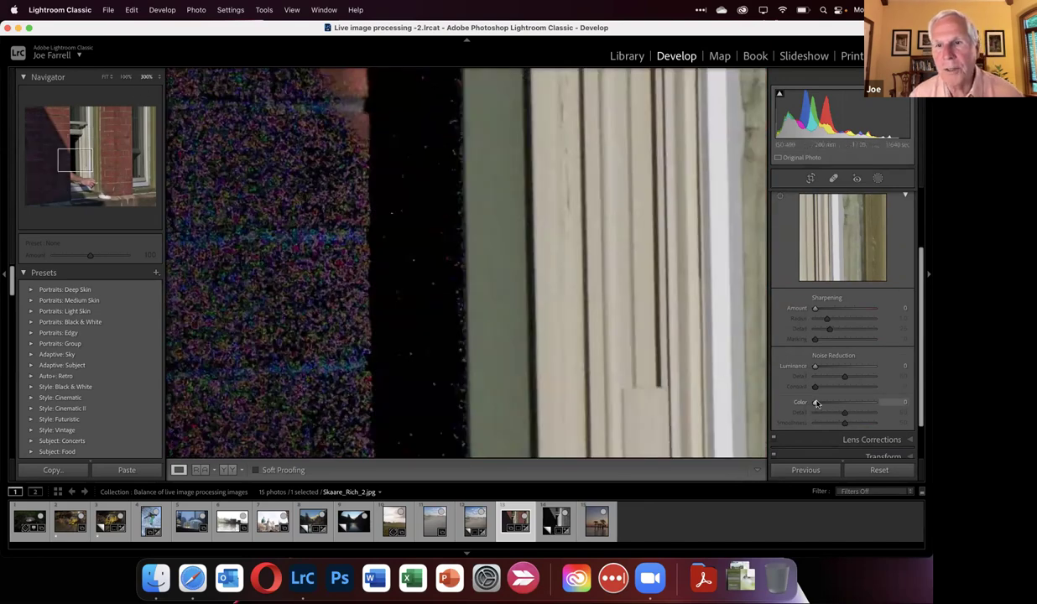
drag(816, 404, 833, 403)
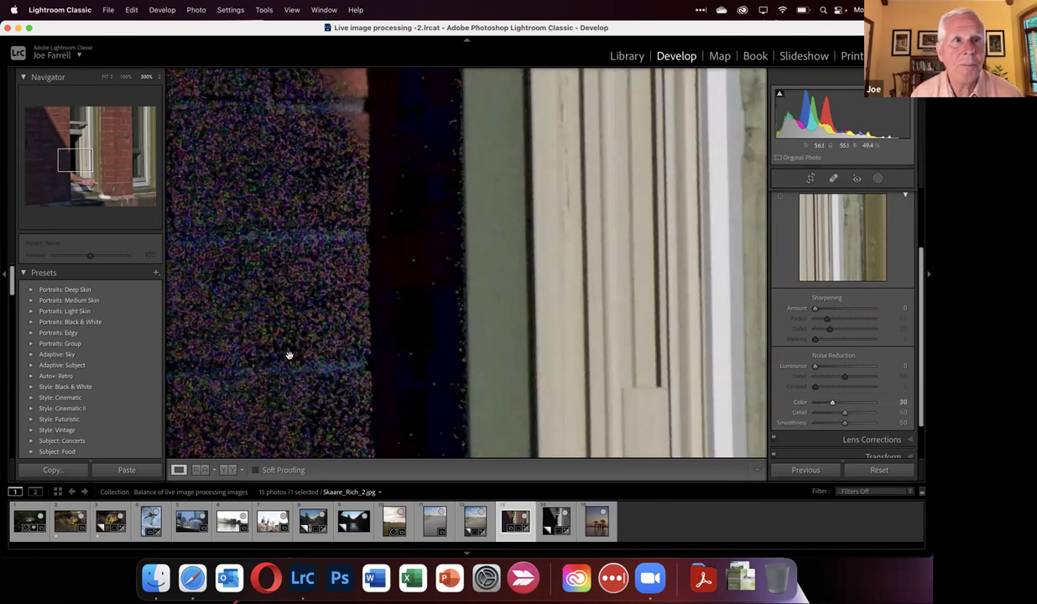
- Try a luminance noise reduction of about 37 on the wall at 100% magnification, and return it to 0
click(125, 77)
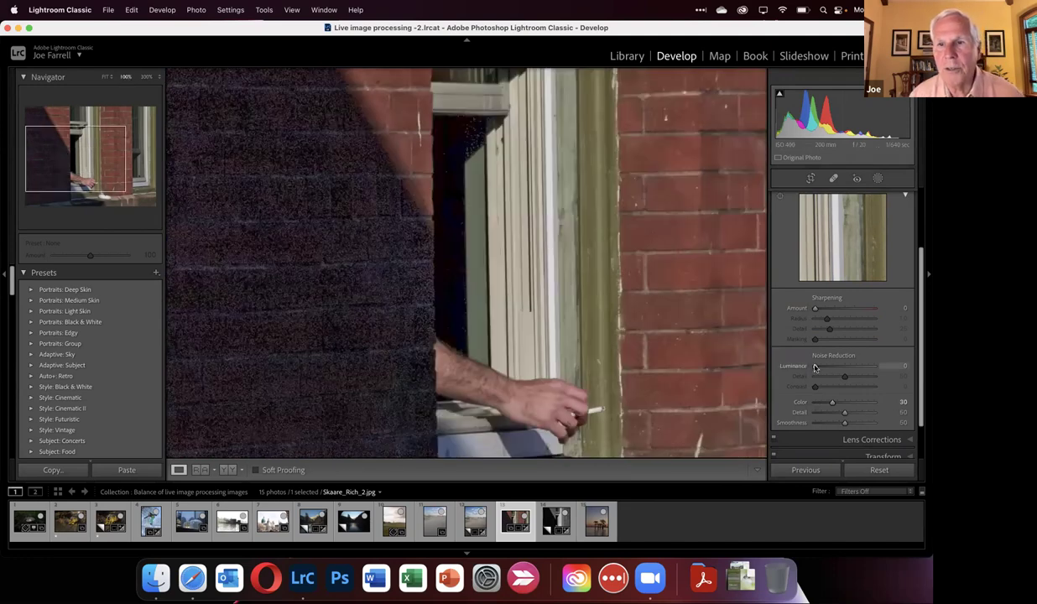
drag(816, 367, 832, 368)
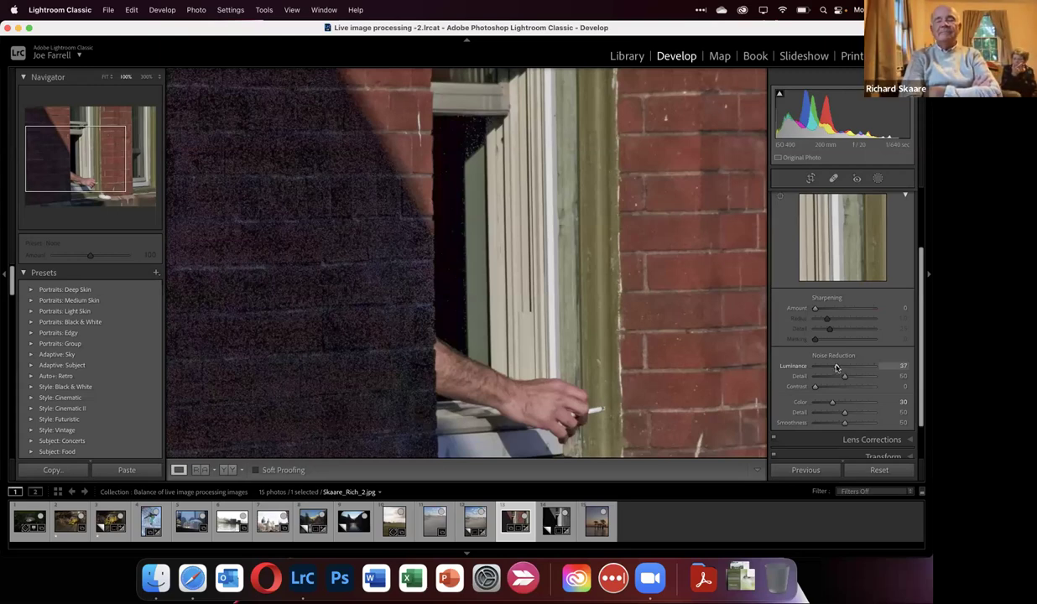
drag(836, 368, 813, 368)
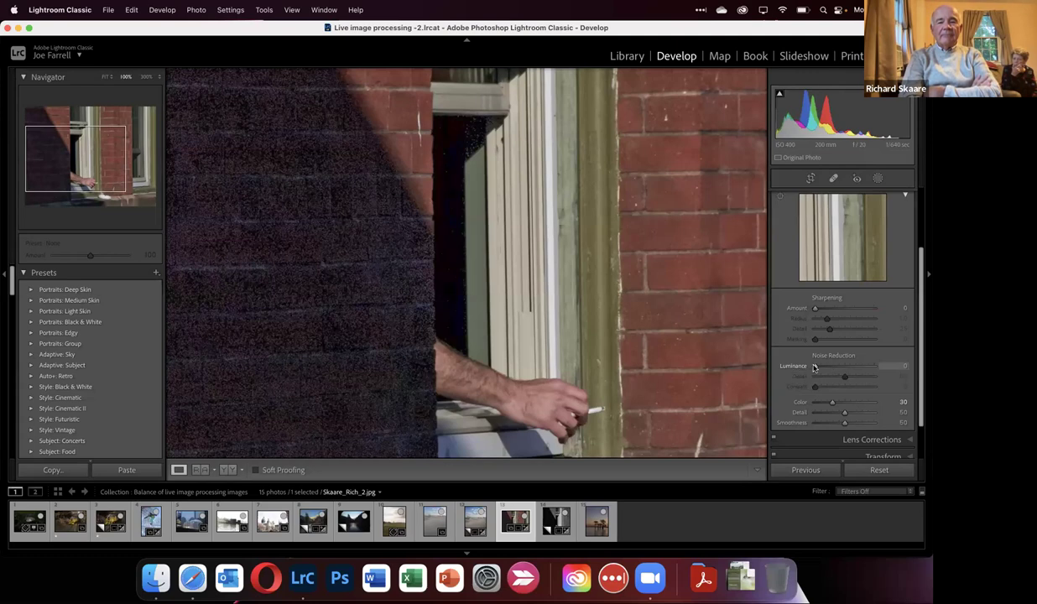
- Return to the Basic adjustments, show the whole photo and reset its Exposure to 0.00
drag(922, 300, 922, 181)
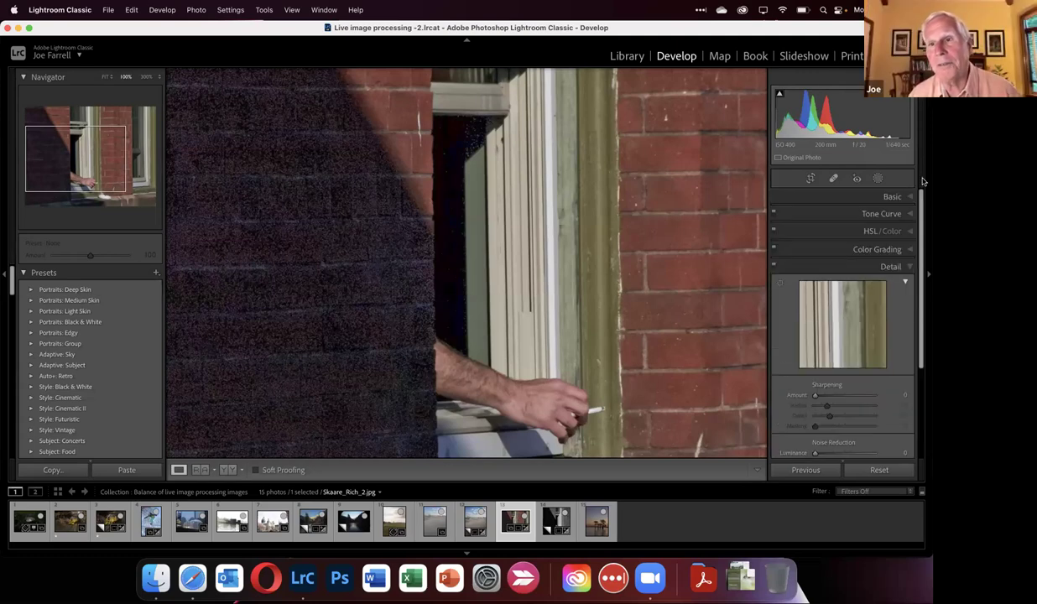
click(892, 200)
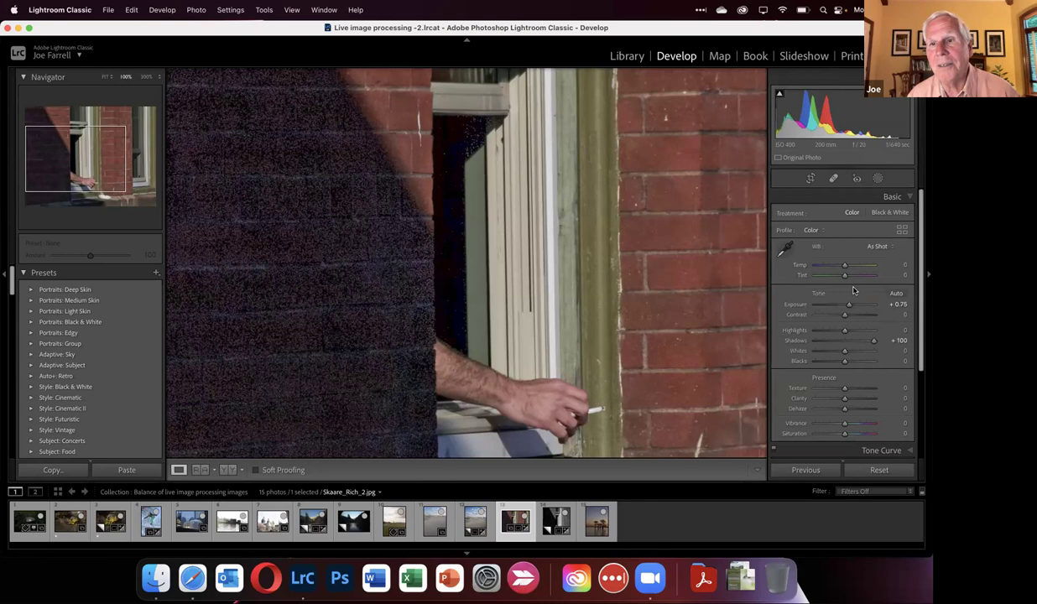
drag(849, 306, 653, 271)
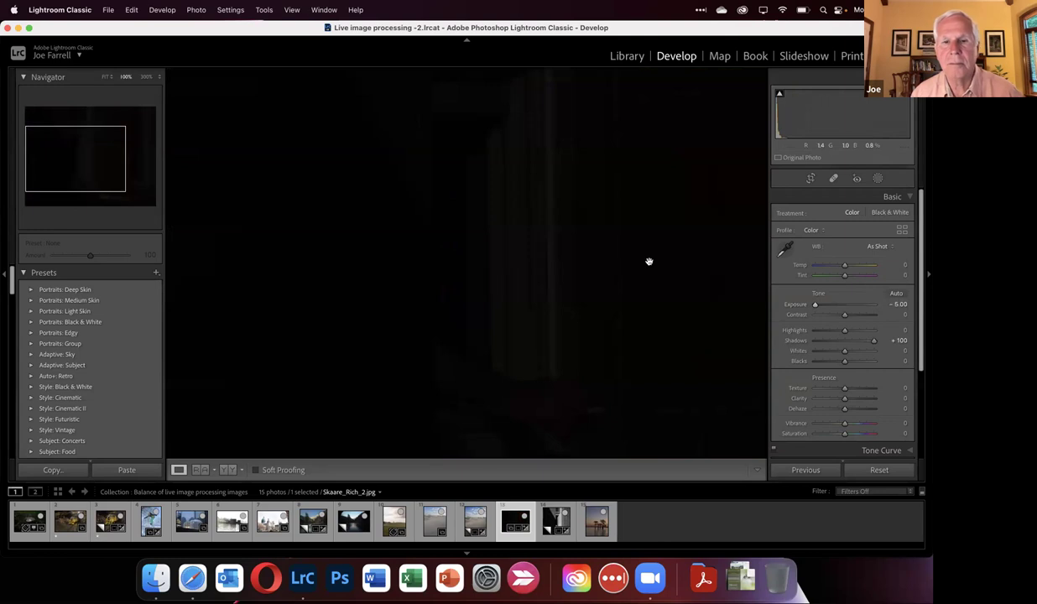
click(666, 269)
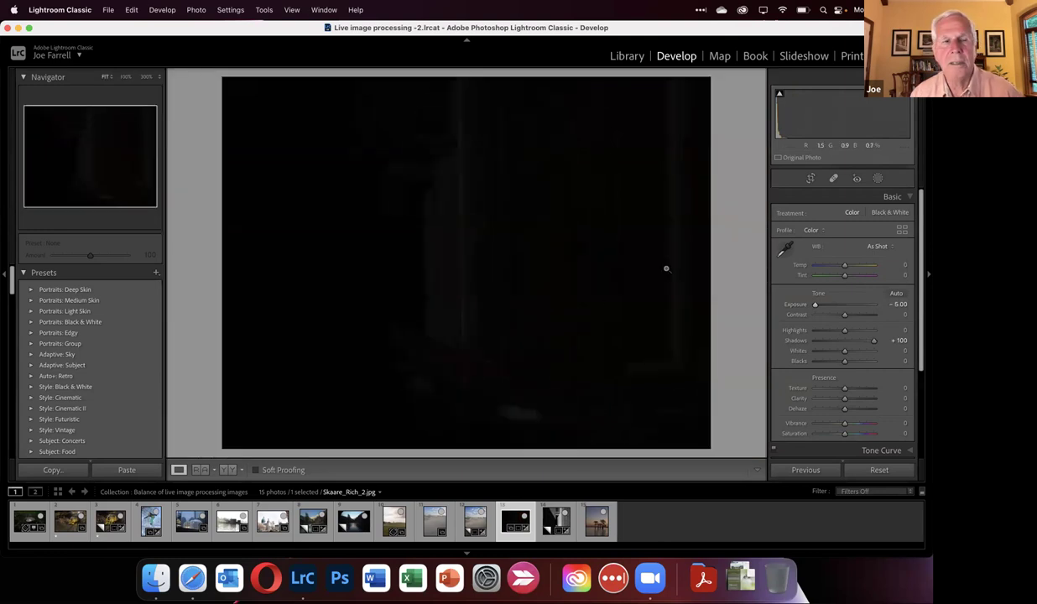
double_click(797, 306)
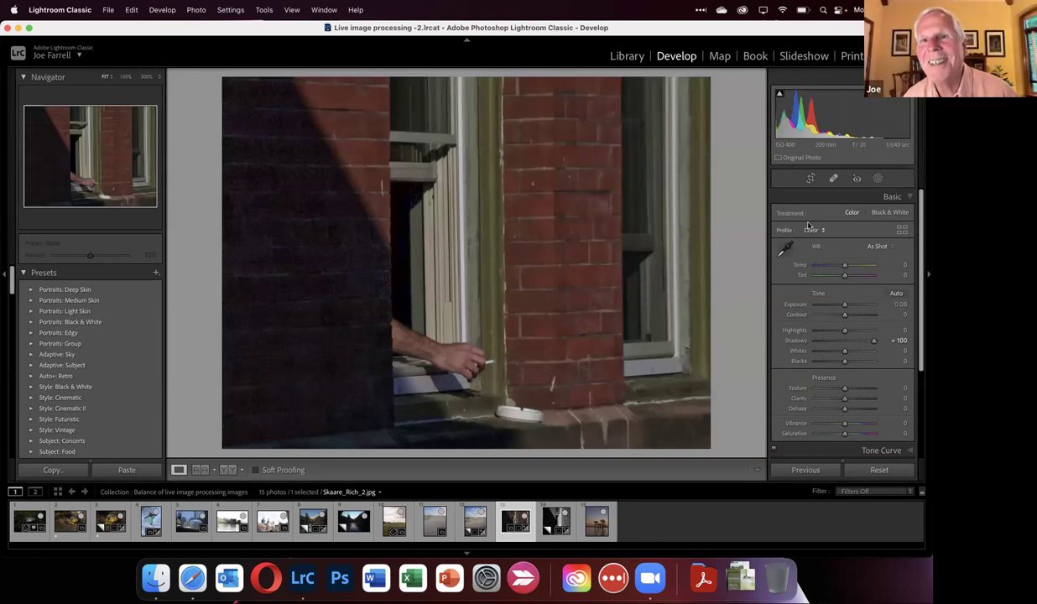
- Create a virtual copy of the cropped window photo
key(period)
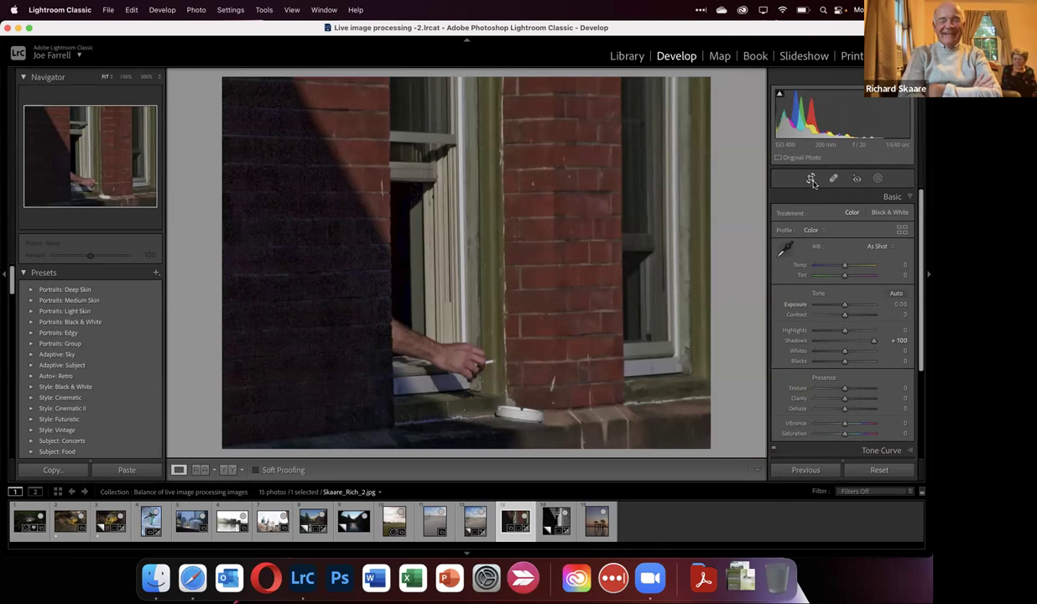
right_click(476, 233)
click(497, 428)
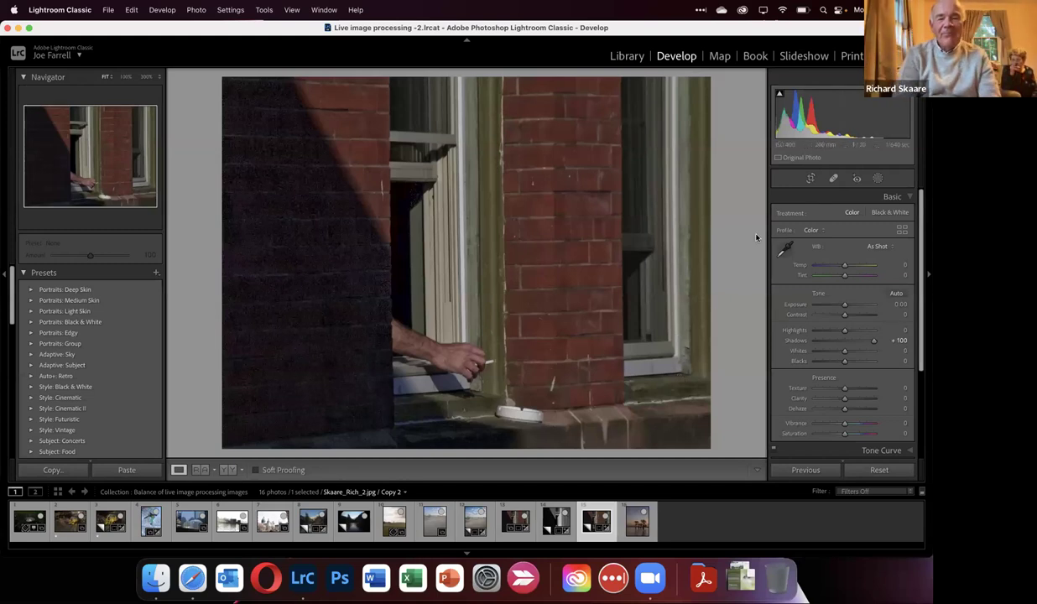
- Crop the virtual copy tighter, cutting off the second window and a strip along the image's upper edge
click(810, 179)
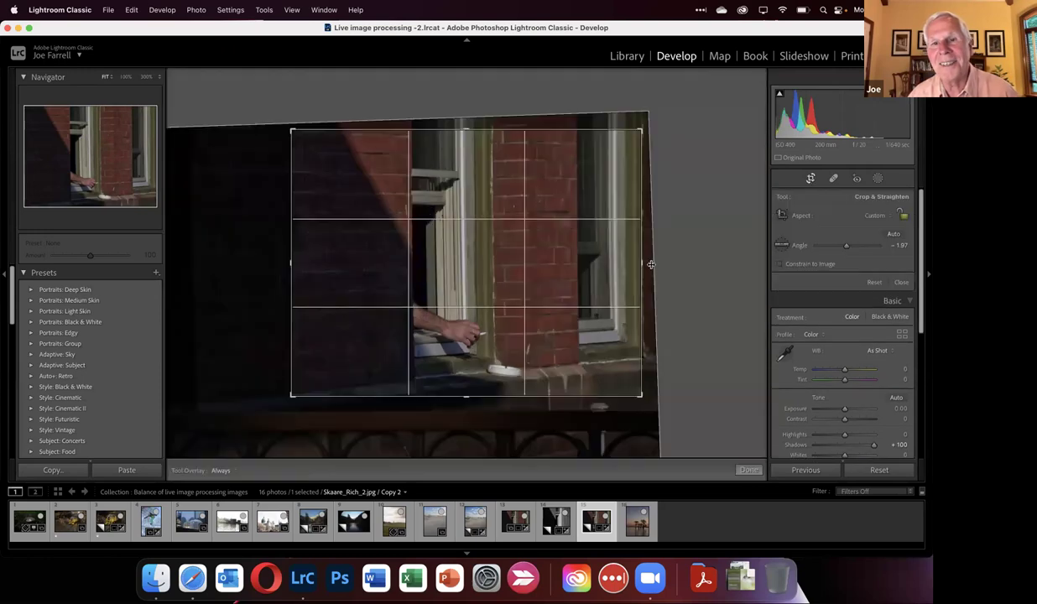
drag(649, 264, 611, 257)
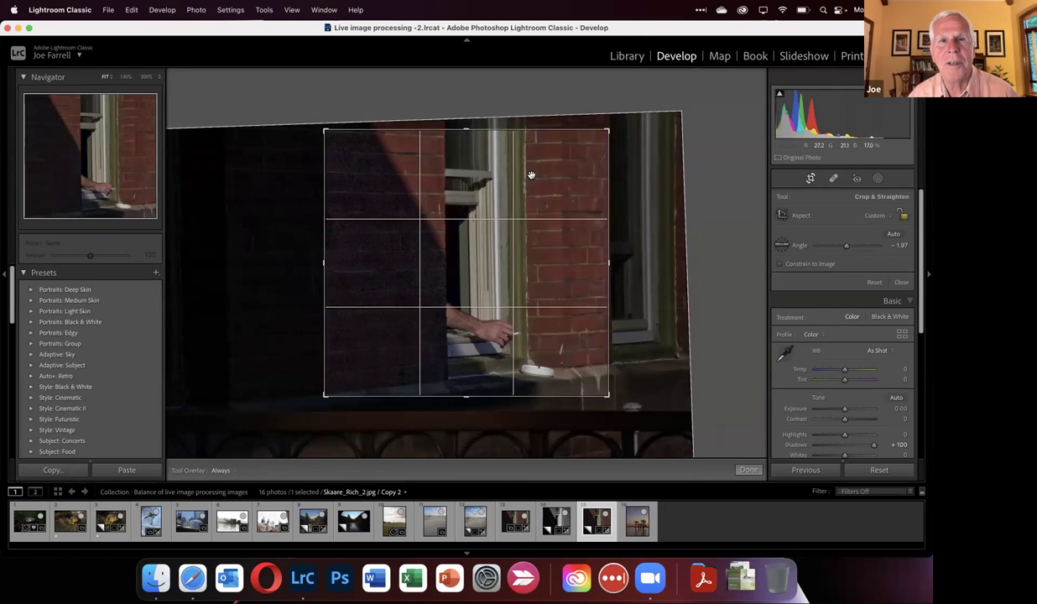
drag(464, 130, 465, 149)
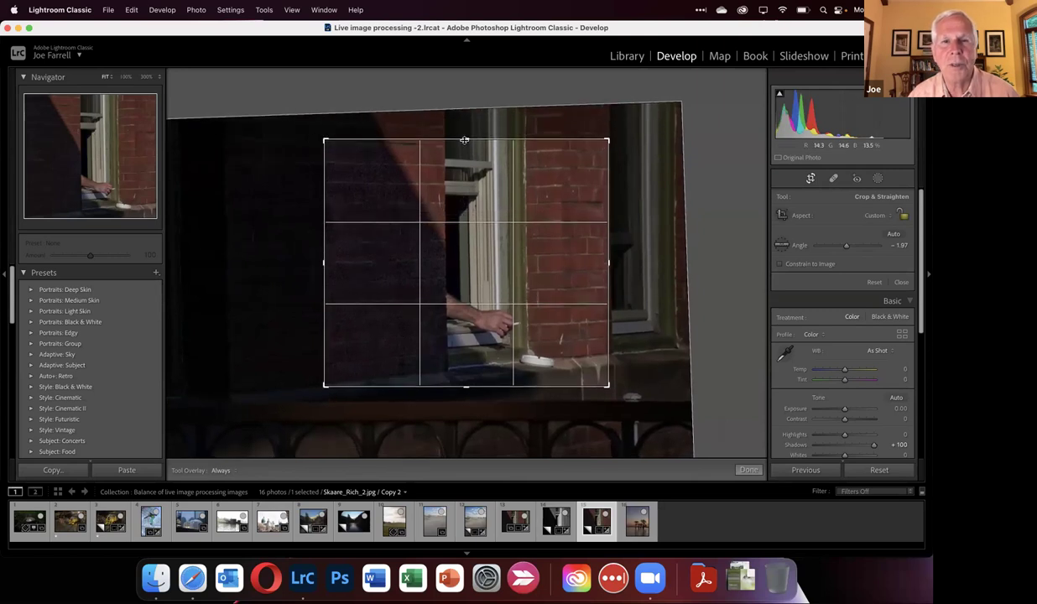
click(747, 470)
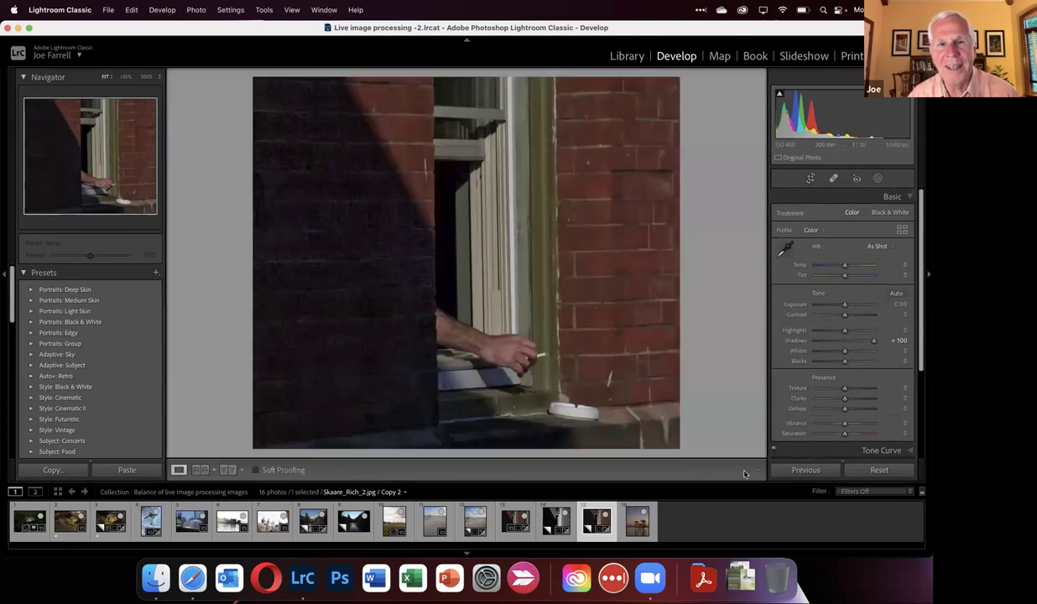
- Set the copy's Exposure to +0.05, and convert it to black and white with the B&W 09 profile
drag(845, 309, 845, 309)
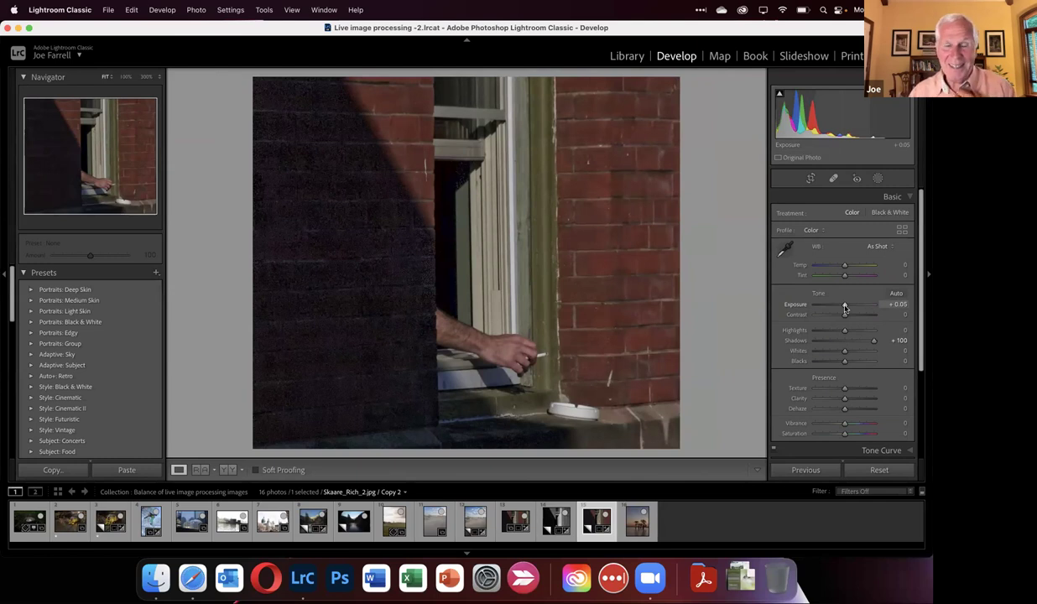
click(892, 213)
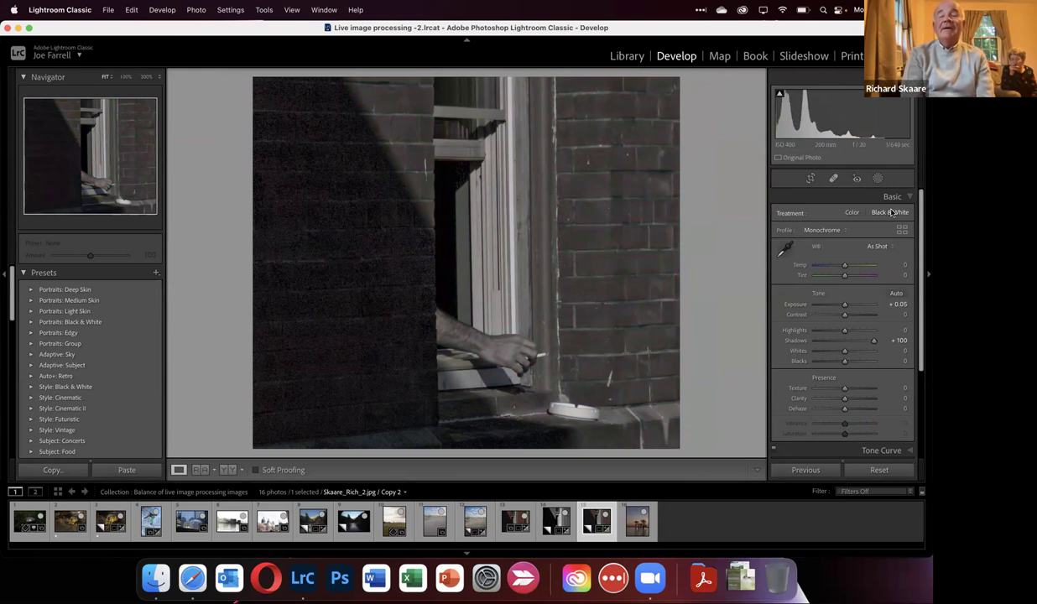
click(902, 229)
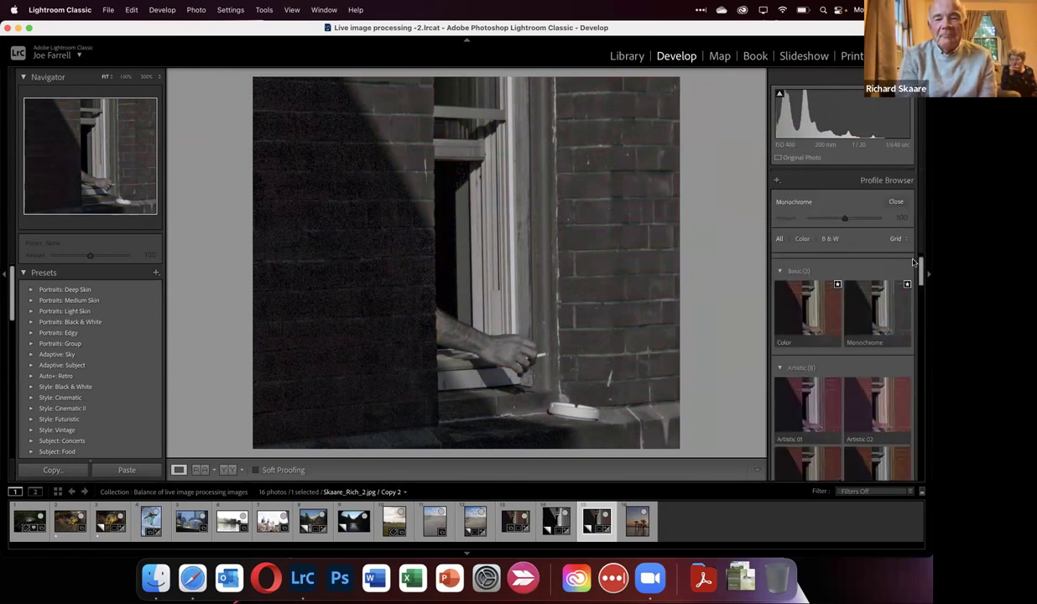
drag(921, 270, 921, 351)
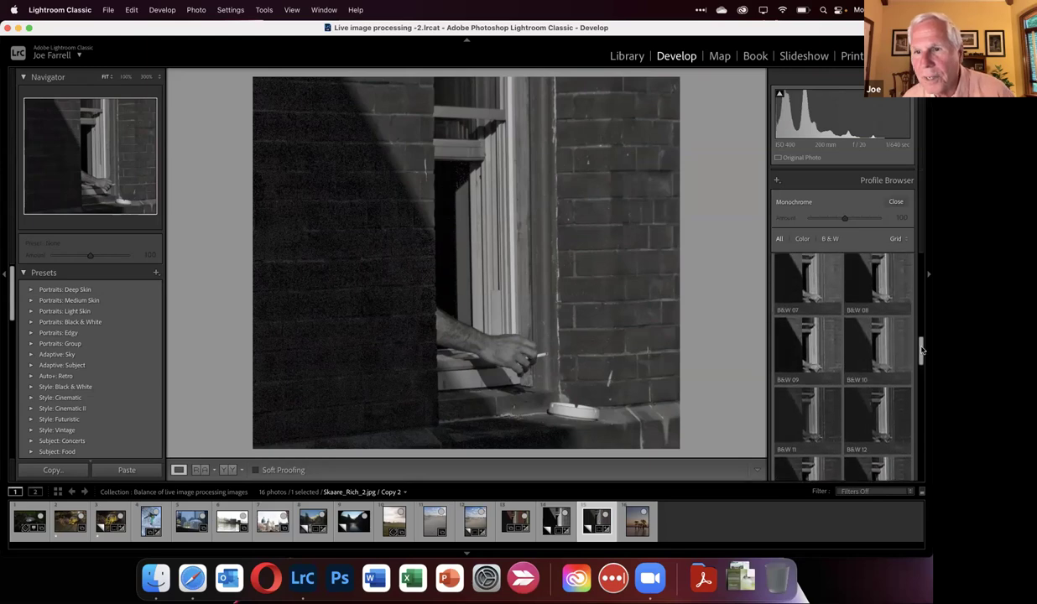
click(868, 404)
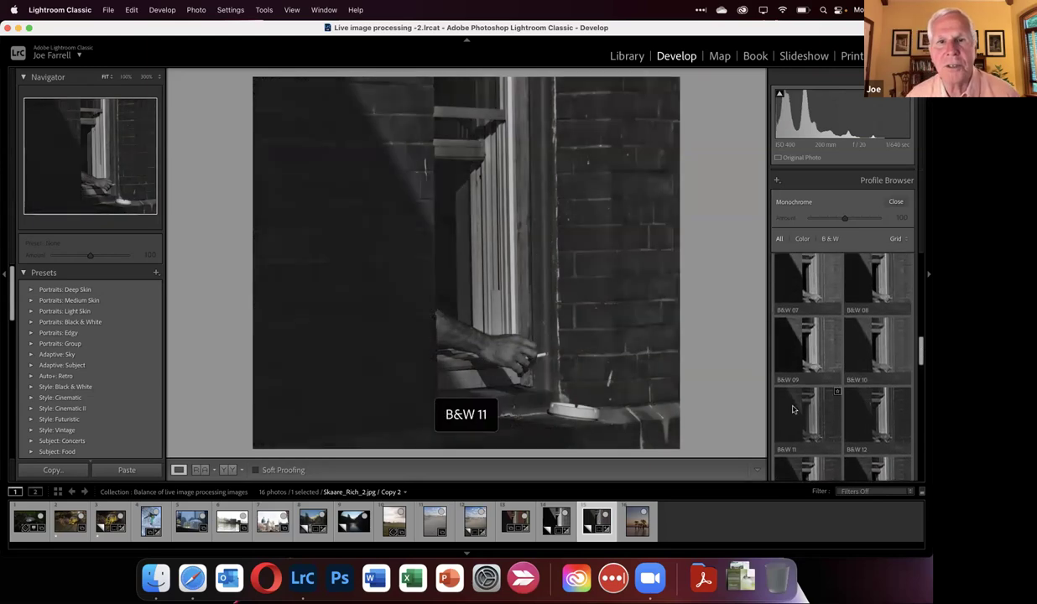
click(802, 361)
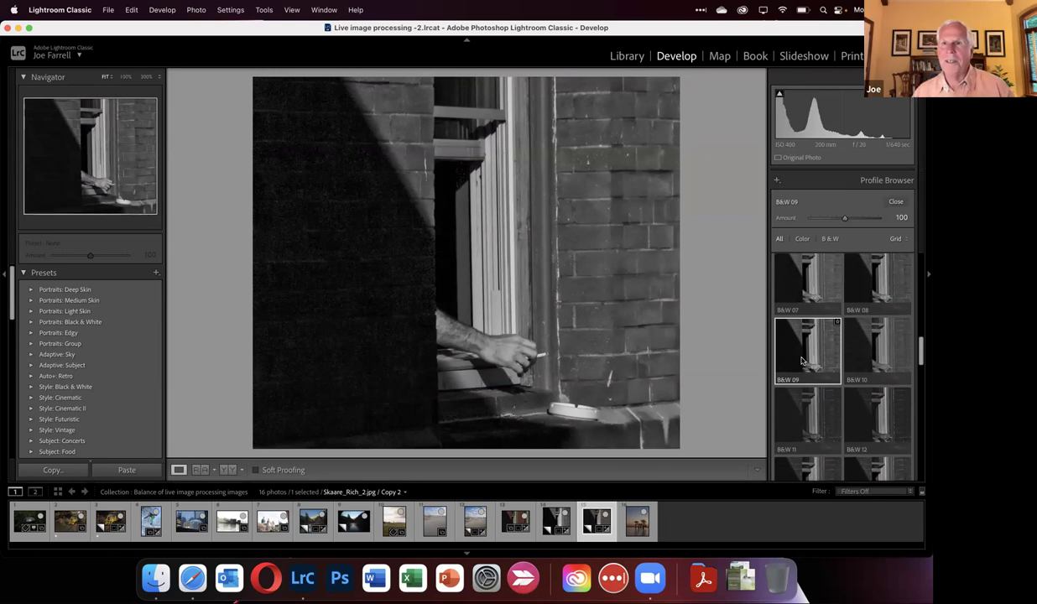
- Close the profile browser and compare the window copy's Color treatment with its Black & White treatment
click(897, 202)
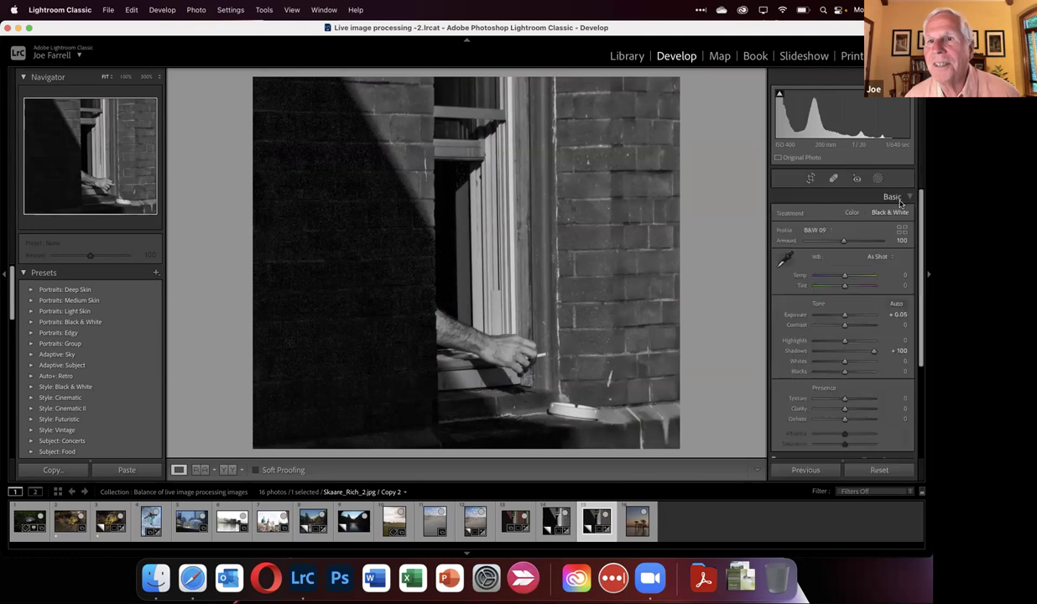
click(851, 212)
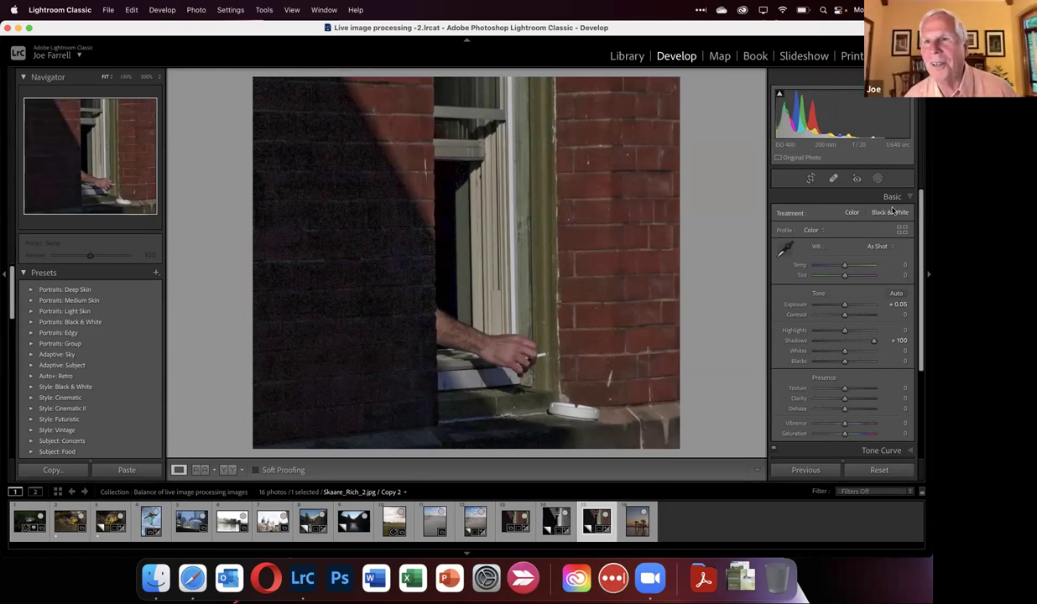
click(891, 212)
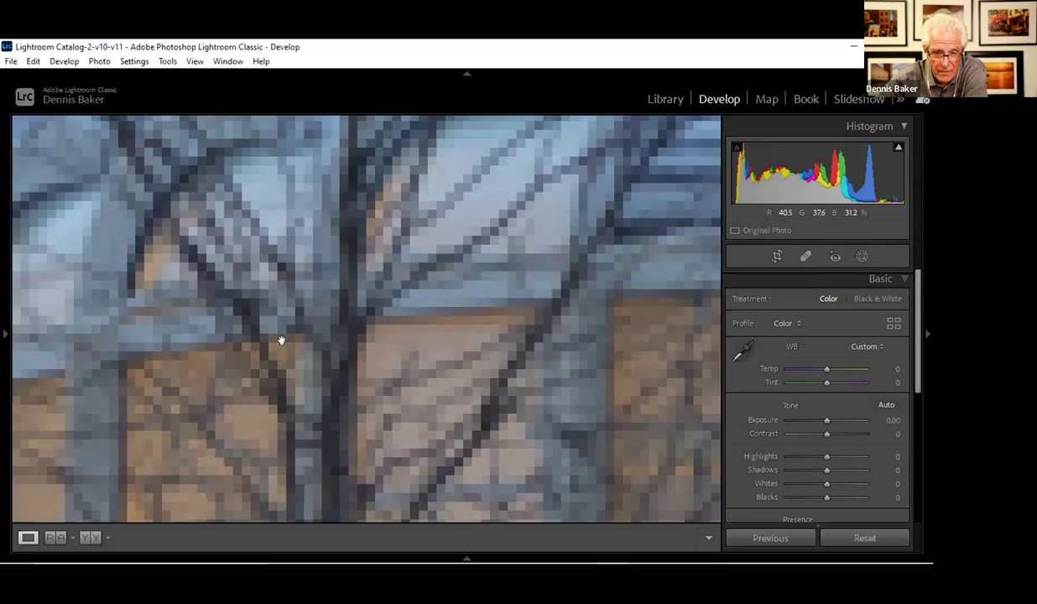
- Show the whole domed building photo and try the Black & White treatment on it before restoring Color
click(279, 338)
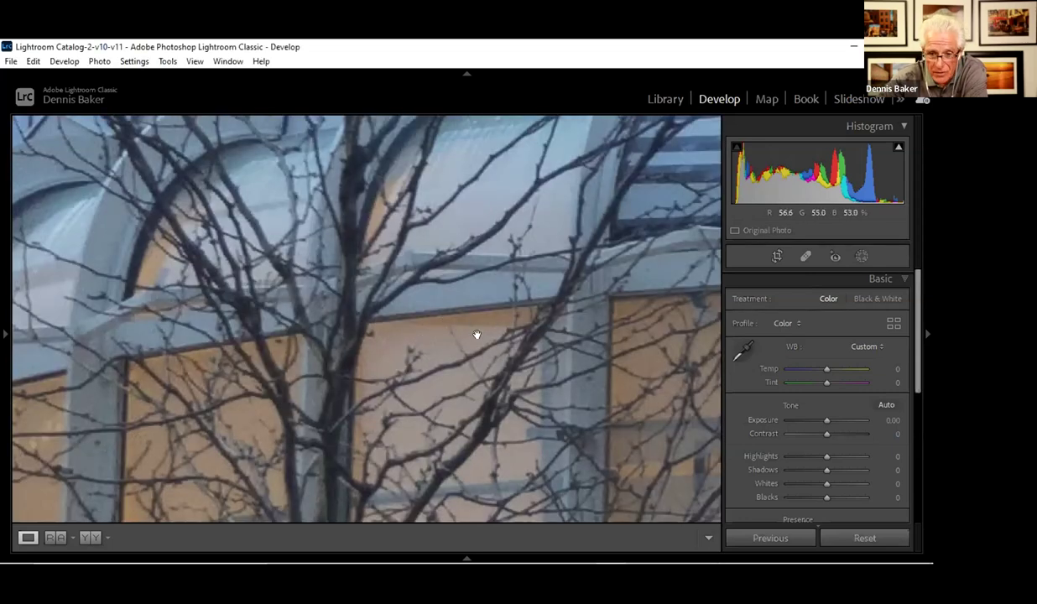
click(447, 334)
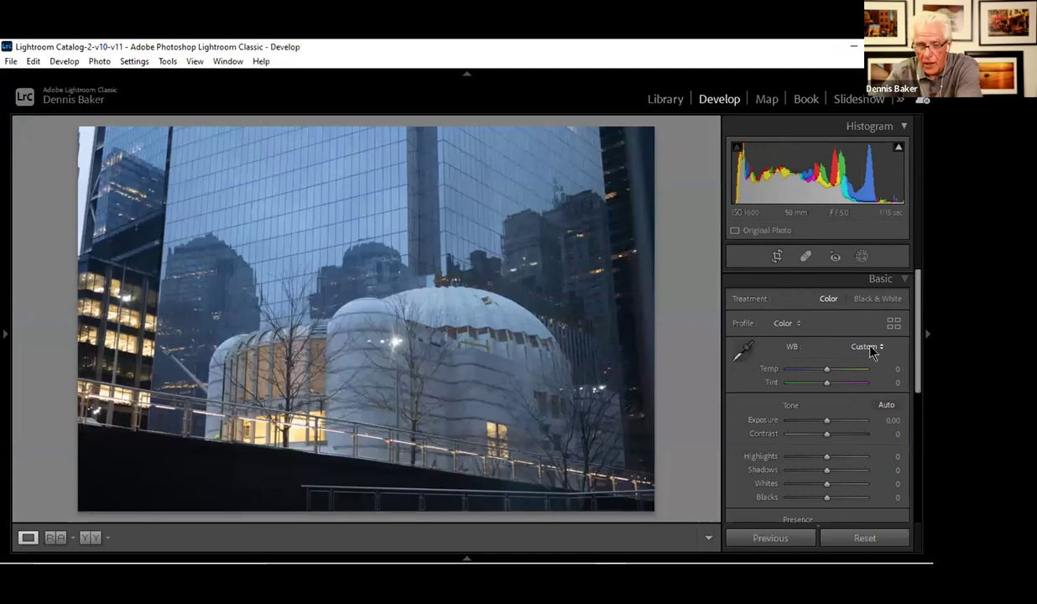
click(888, 299)
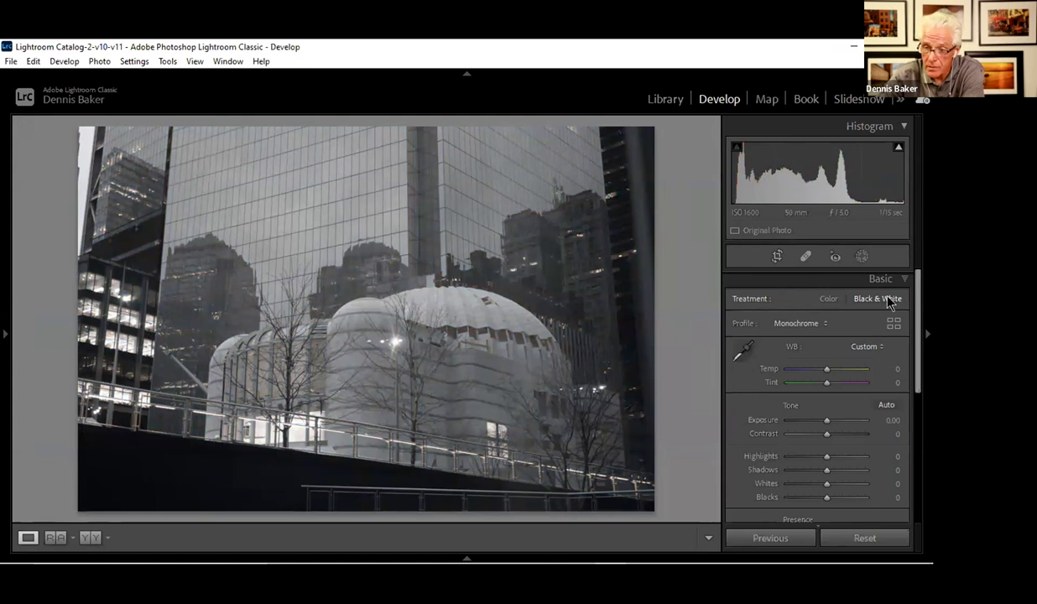
click(832, 298)
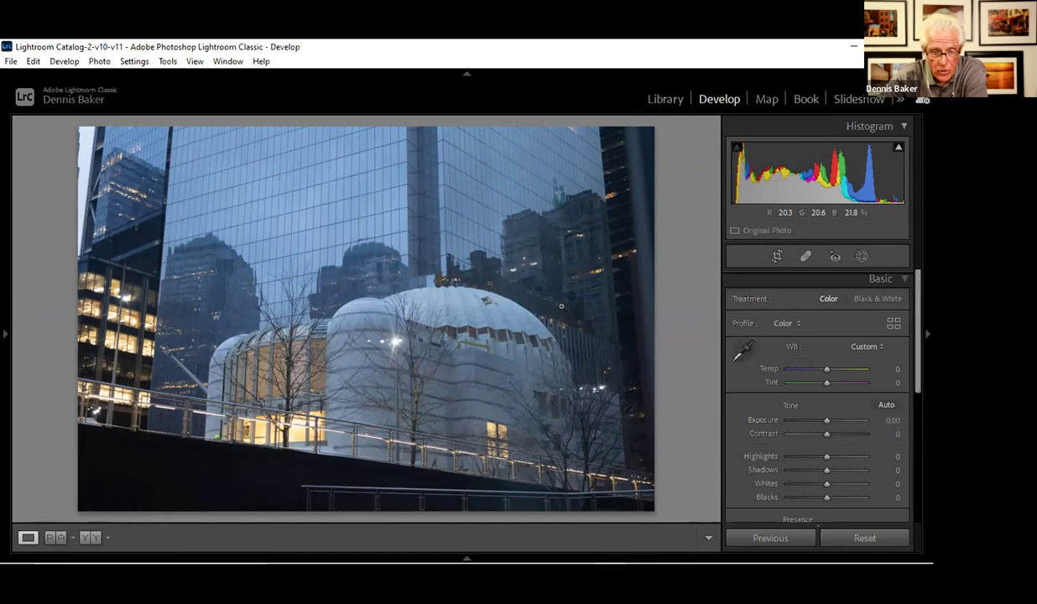
drag(915, 312, 923, 477)
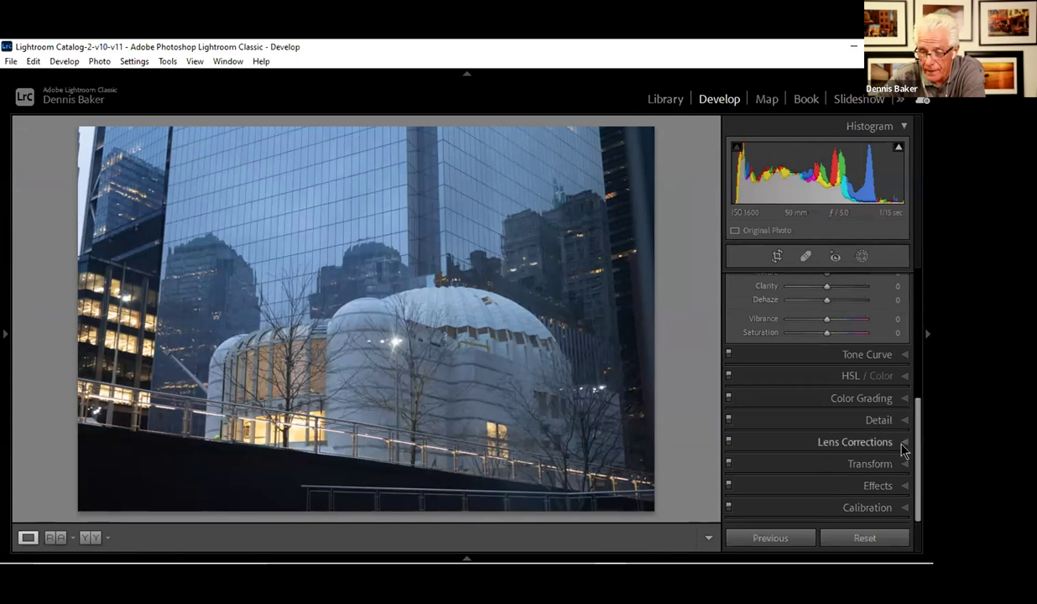
click(904, 443)
drag(919, 422, 928, 375)
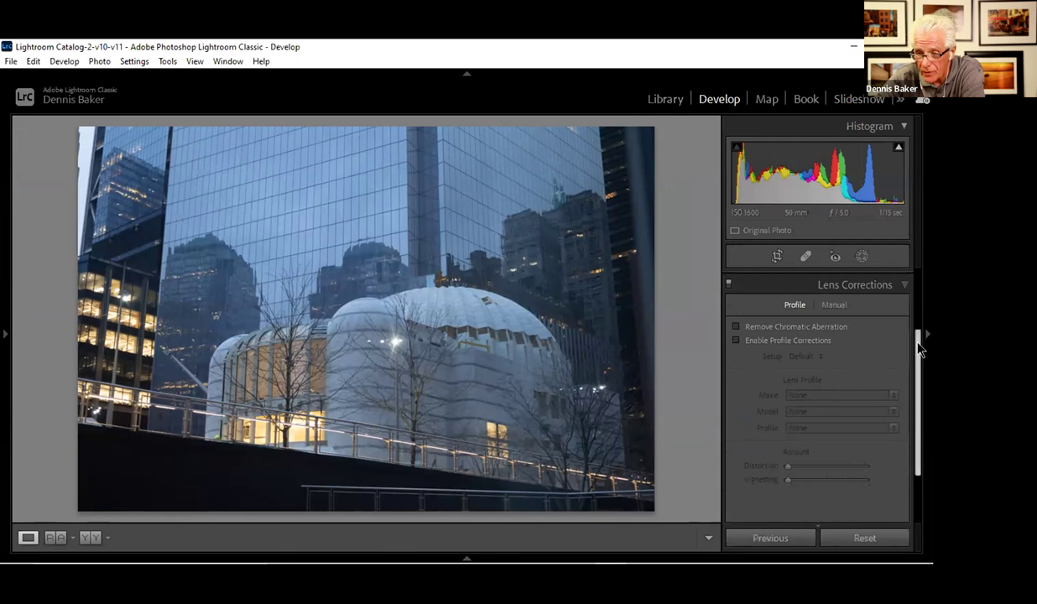
click(905, 287)
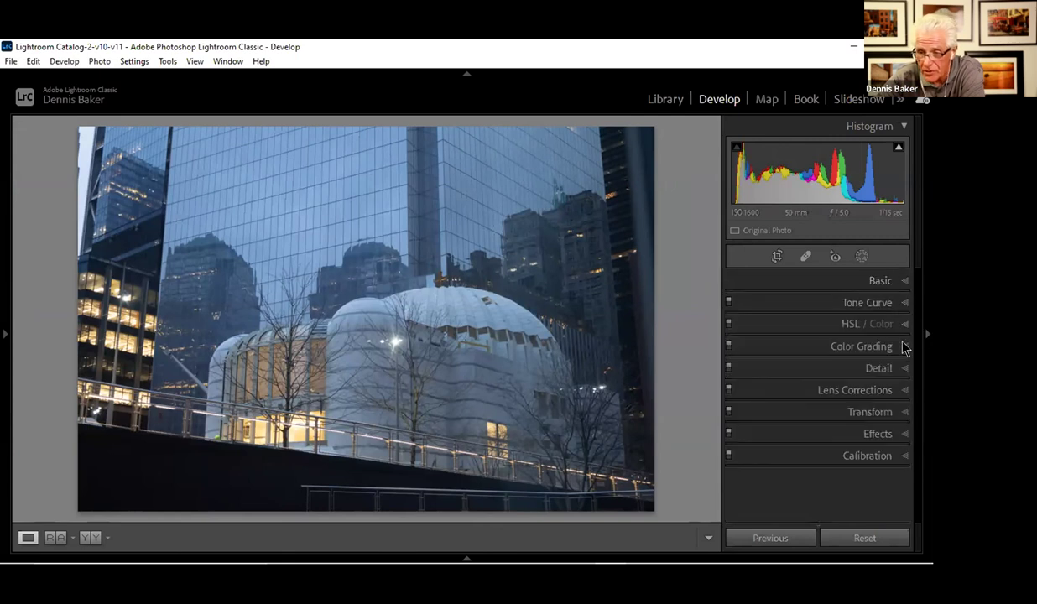
- Open the Transform settings and try the Auto Upright correction on the photo, comparing it with Off
click(902, 412)
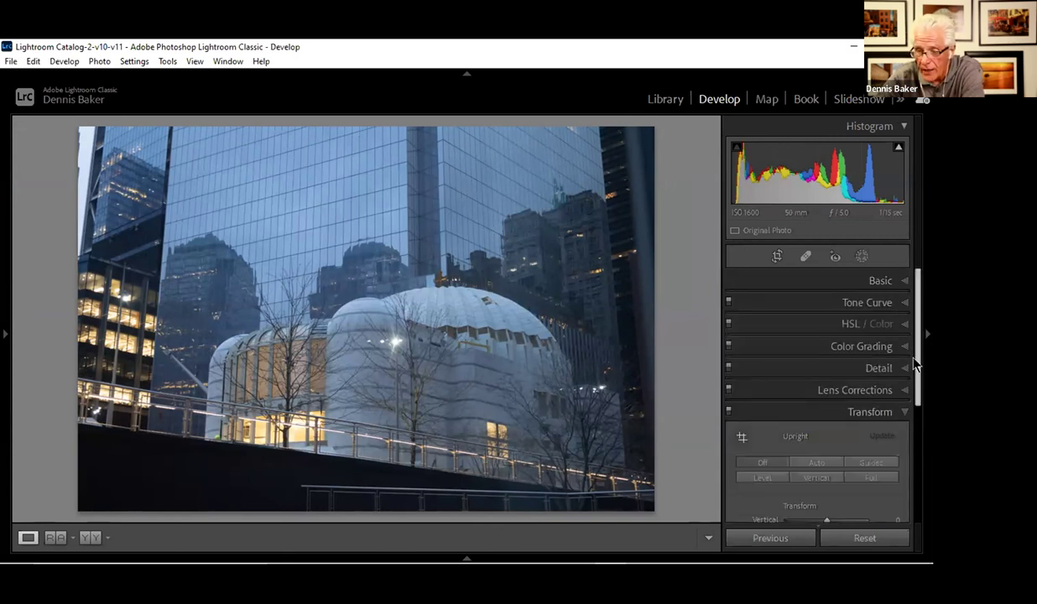
drag(916, 363, 915, 440)
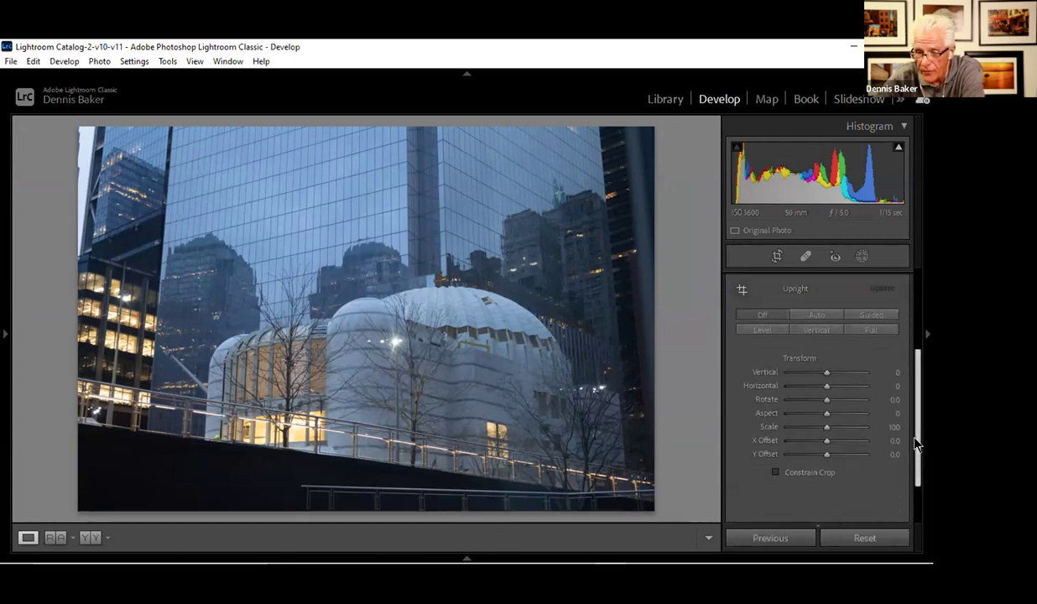
click(816, 315)
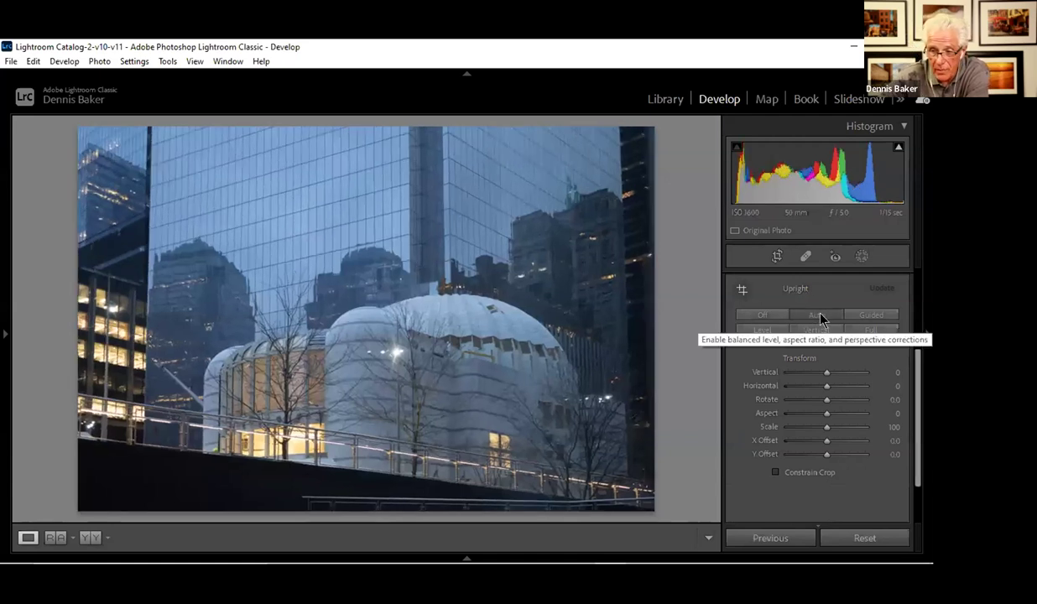
click(763, 316)
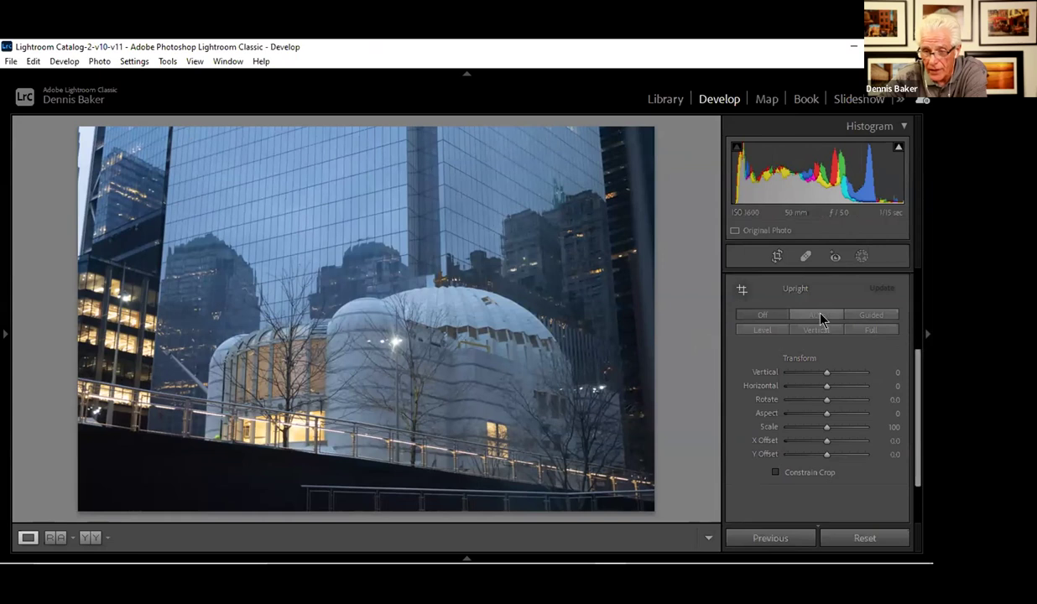
click(819, 316)
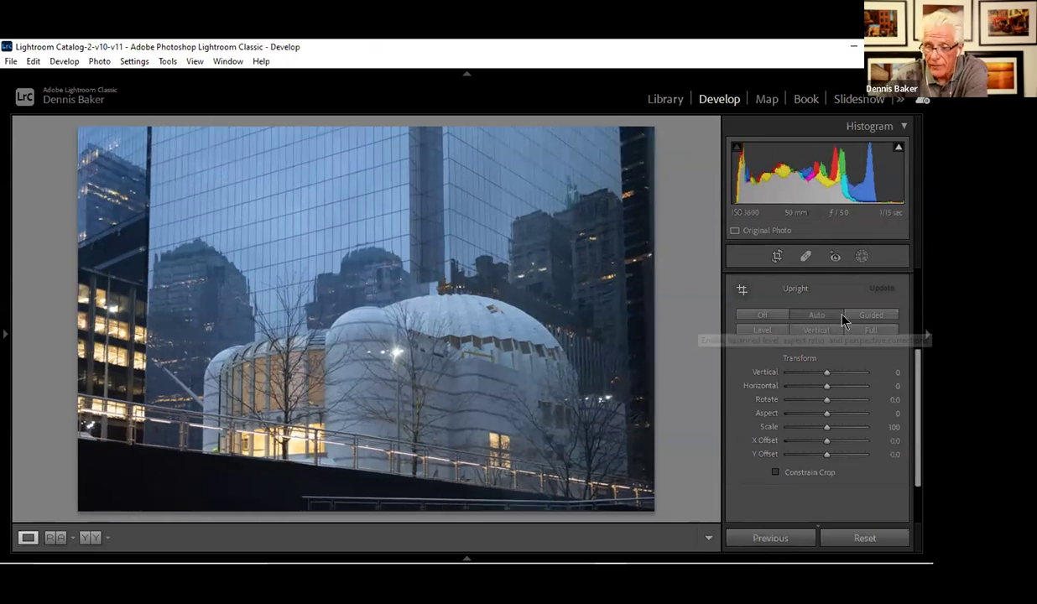
click(767, 317)
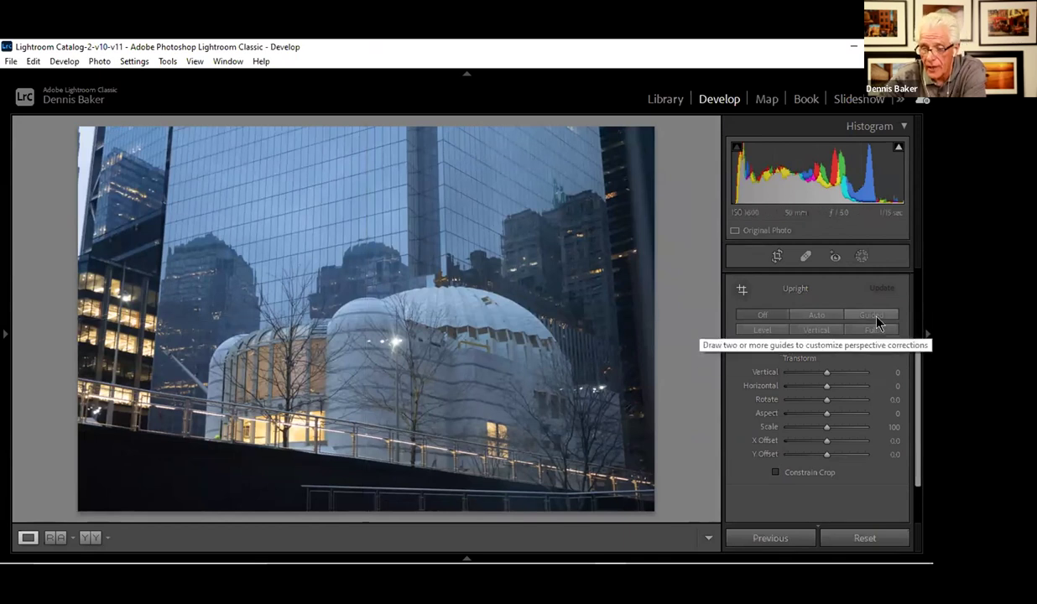
- Straighten the verticals with Guided Upright, drawing guides along the glass tower's left edge, central column and right edge
click(875, 318)
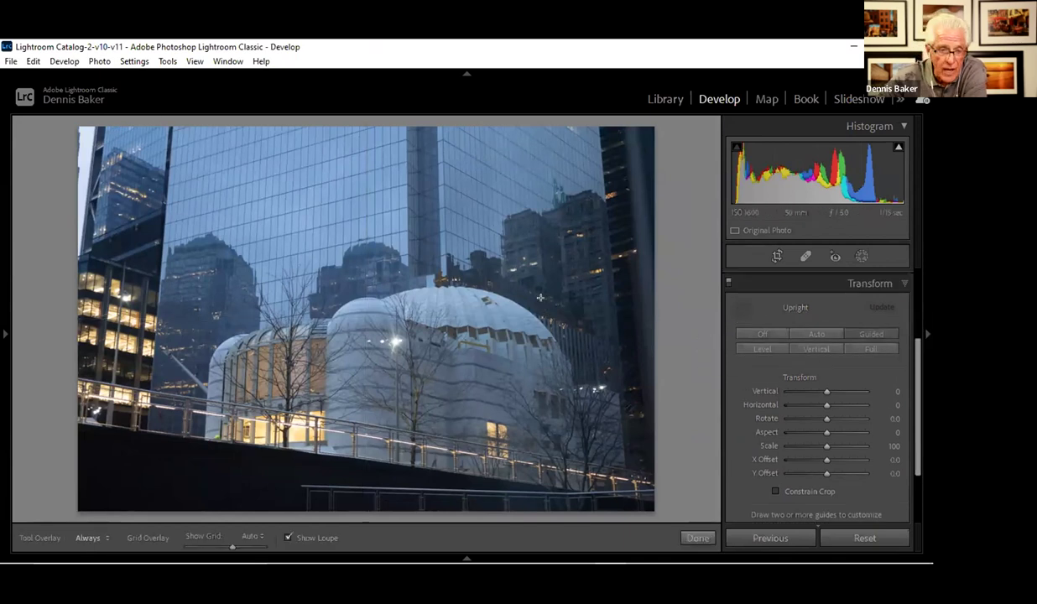
drag(167, 124, 240, 195)
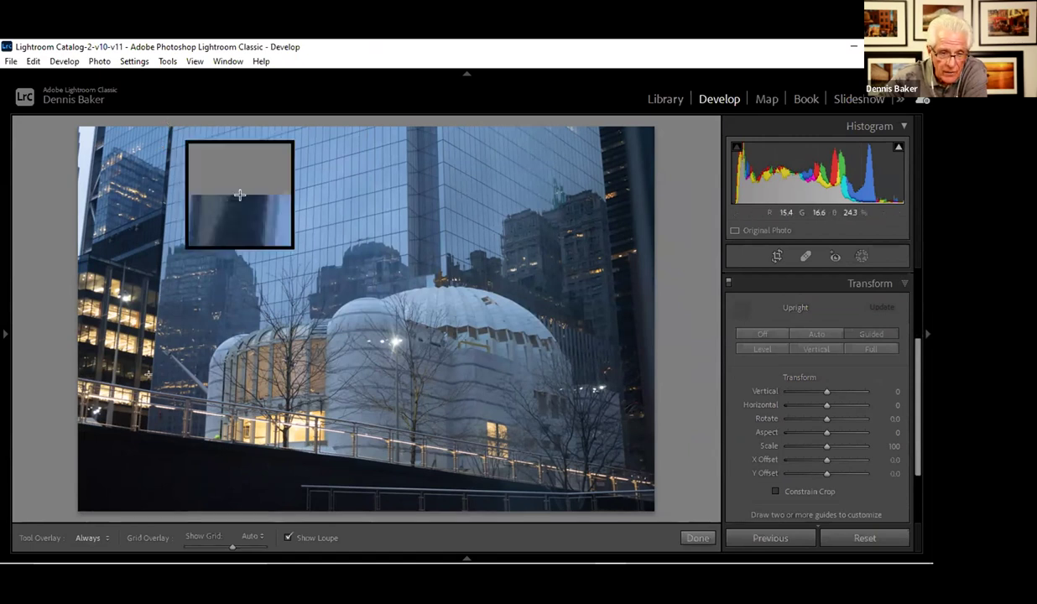
drag(170, 126, 152, 379)
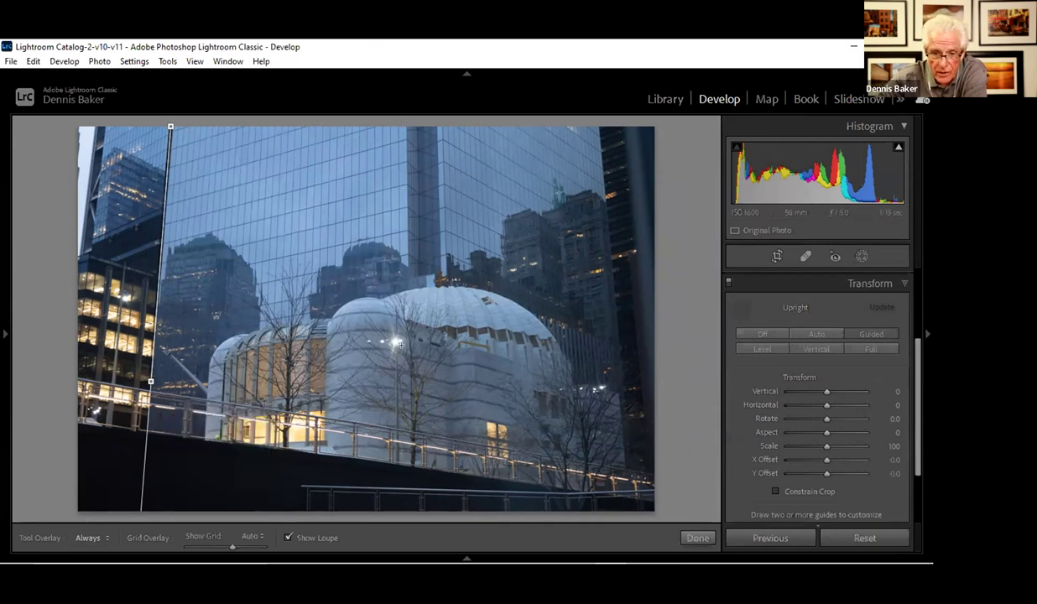
drag(404, 117, 404, 361)
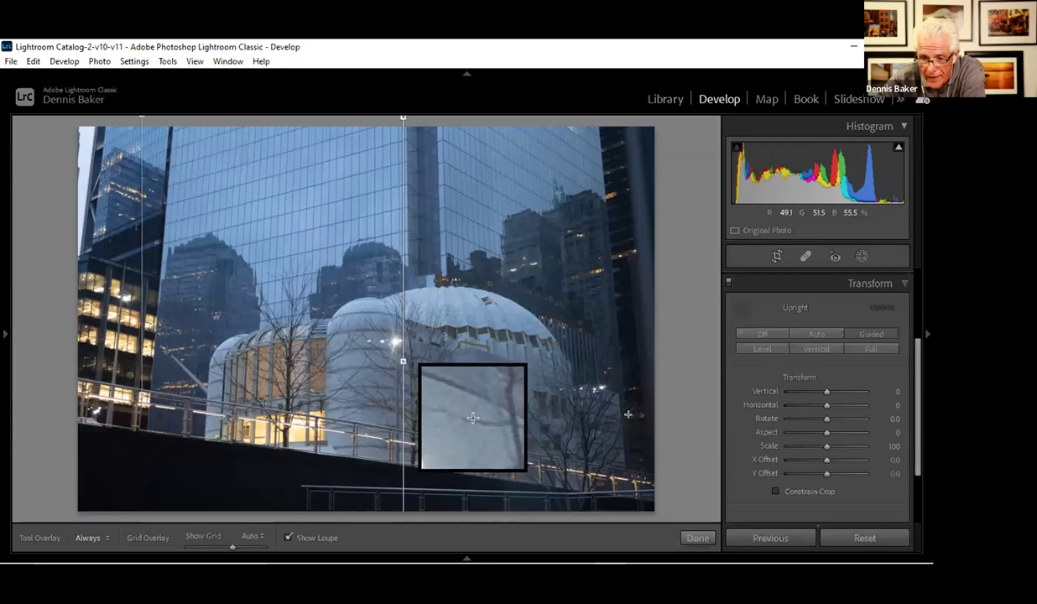
drag(615, 130, 627, 418)
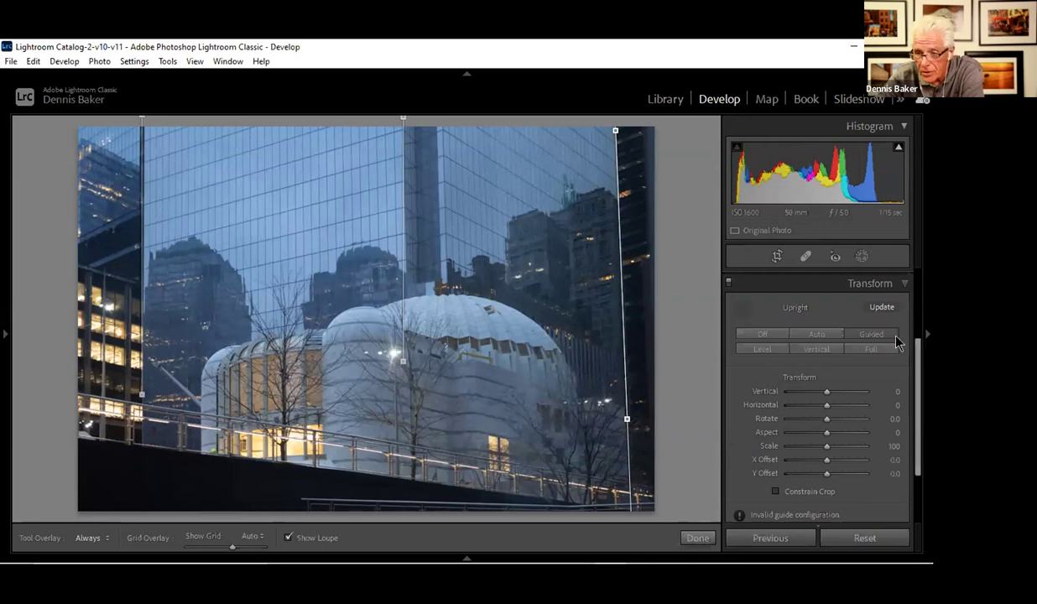
click(778, 259)
click(778, 258)
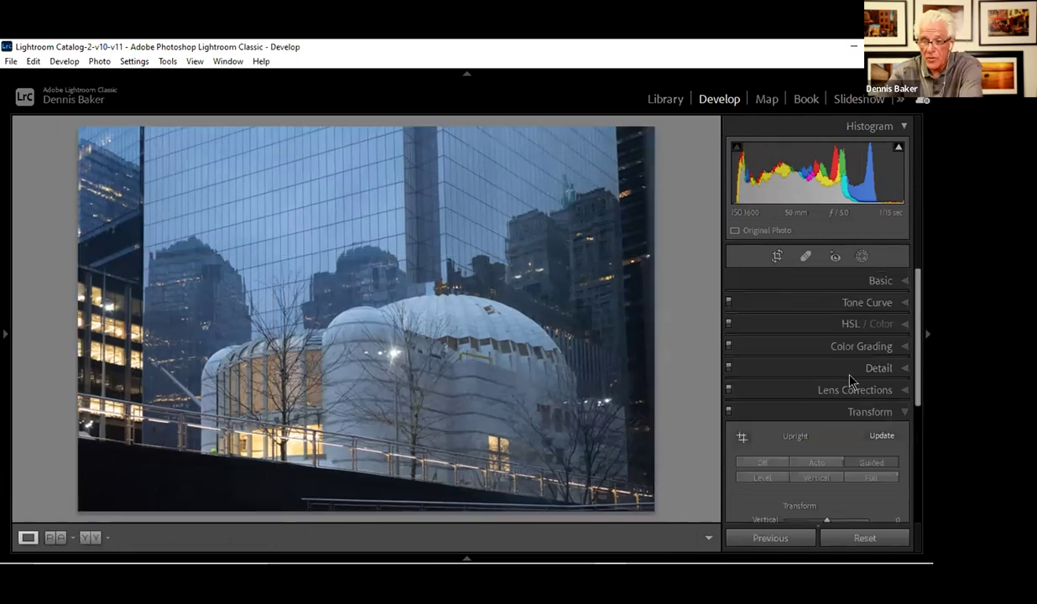
- Try cooler white balance Temp values of -11 and -5 in the Basic adjustments, and reset Temp to 0
click(901, 280)
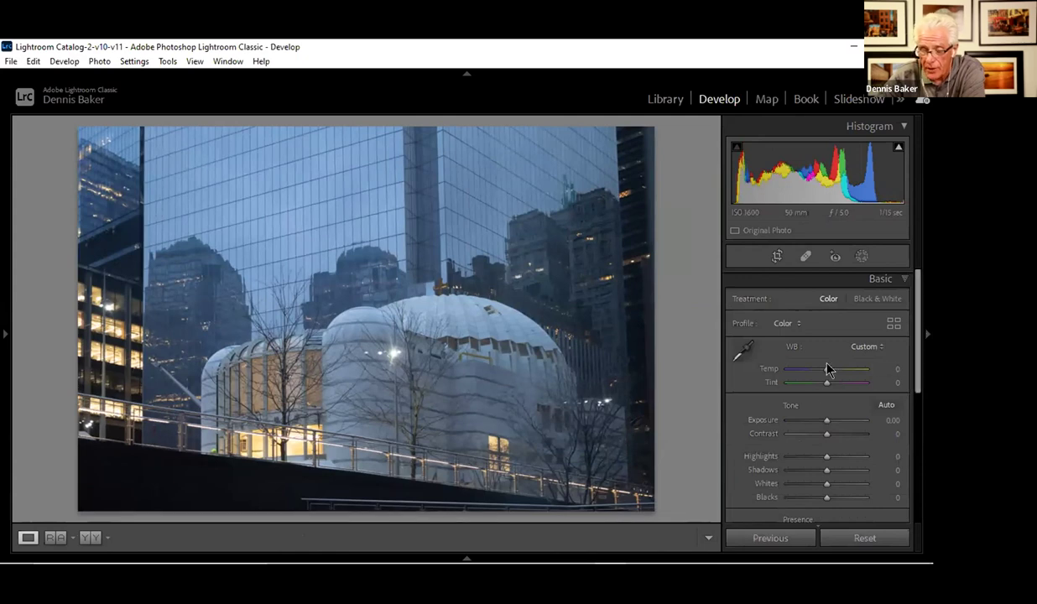
mouse_move(827, 373)
mouse_down()
mouse_move(789, 371)
mouse_move(826, 371)
mouse_move(822, 383)
mouse_up()
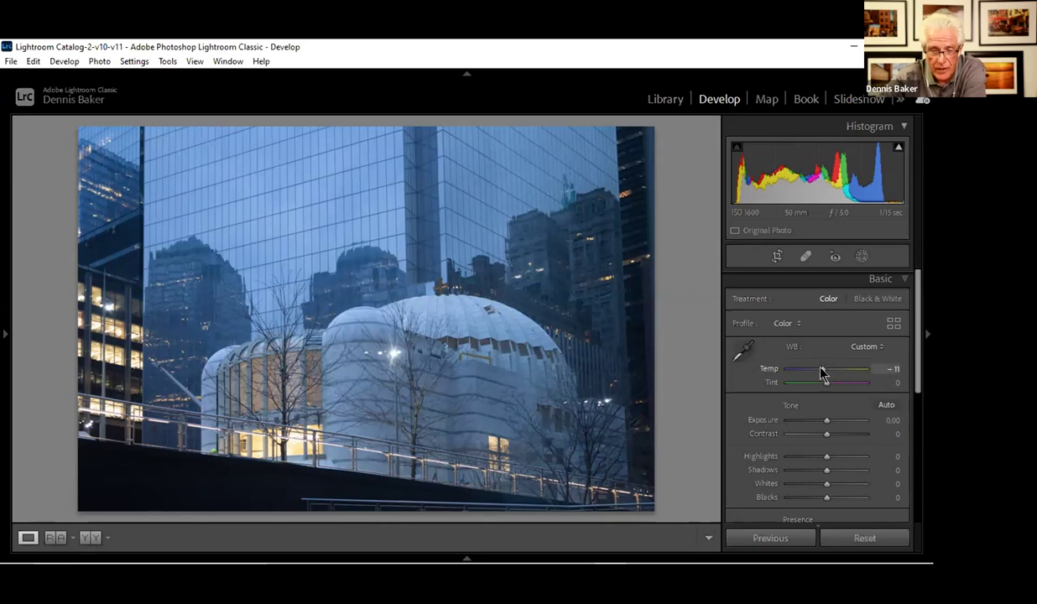
drag(822, 374, 825, 373)
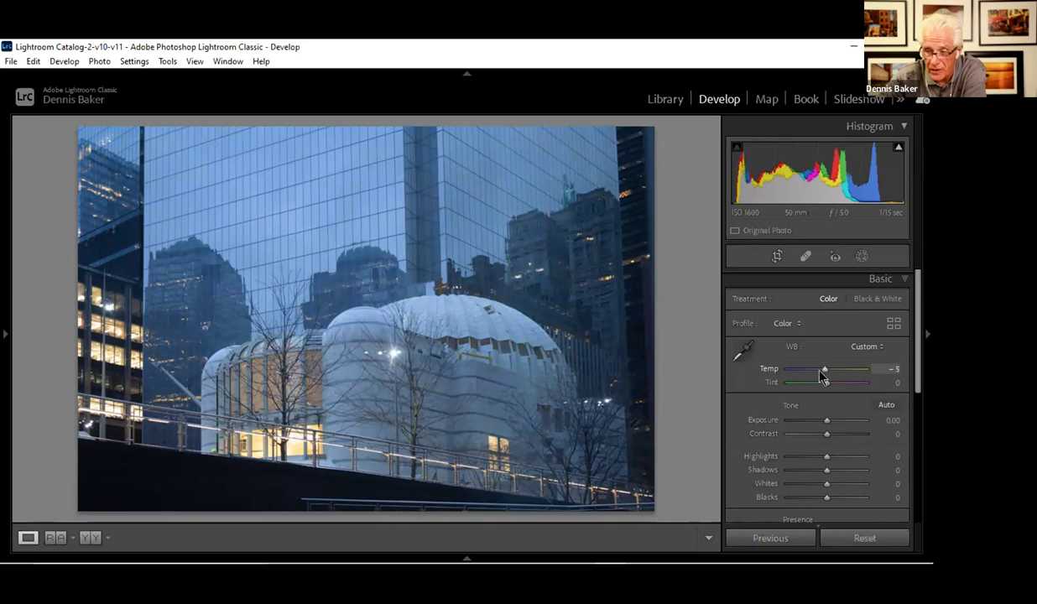
double_click(771, 370)
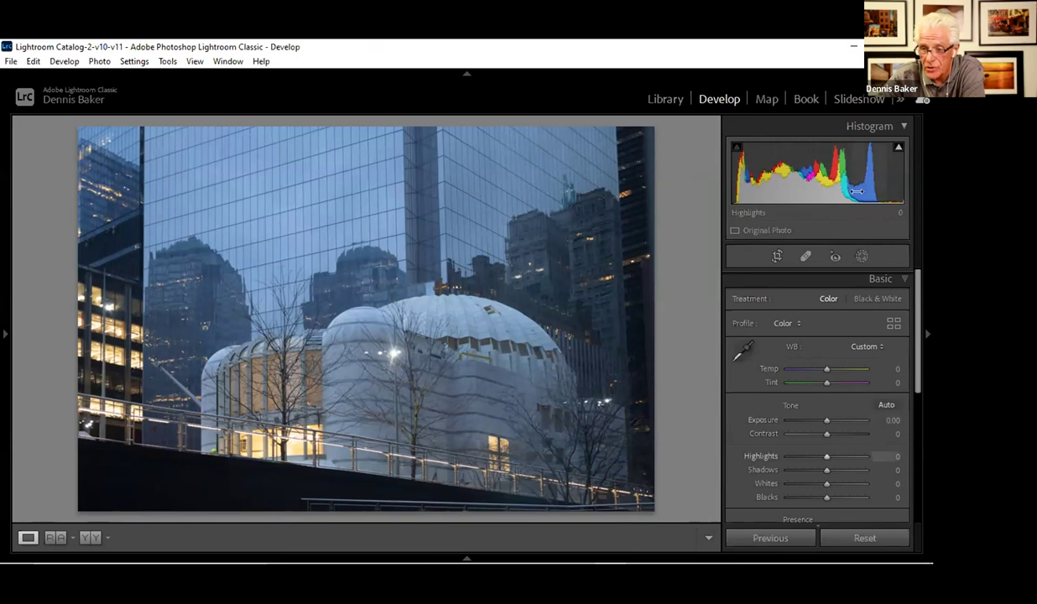
- Check the photo for blown highlights with the highlight clipping overlay, and turn the overlay off again
scroll(918, 382, down, 2)
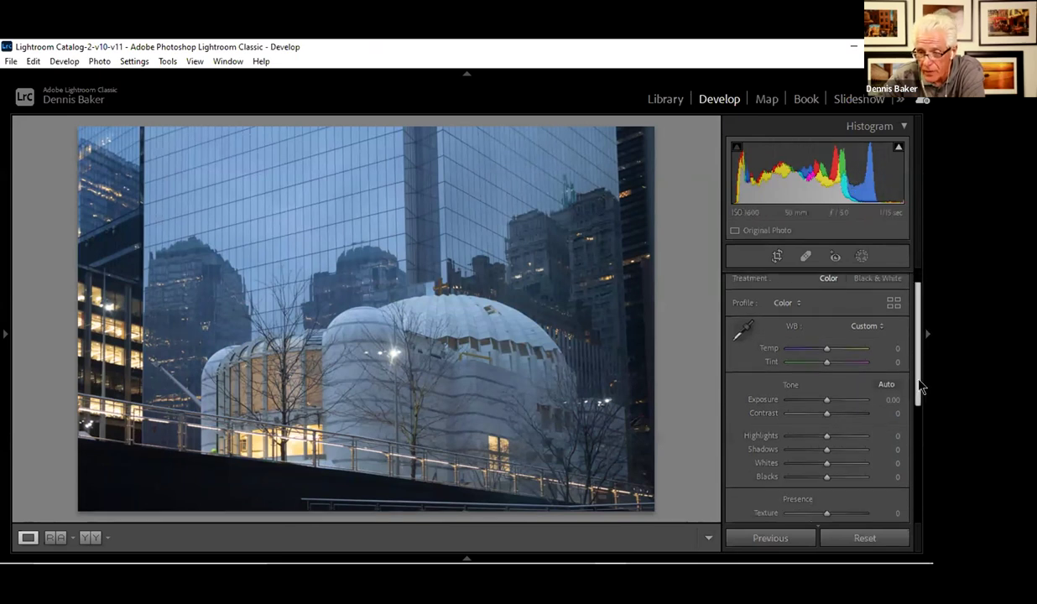
scroll(921, 386, up, 1)
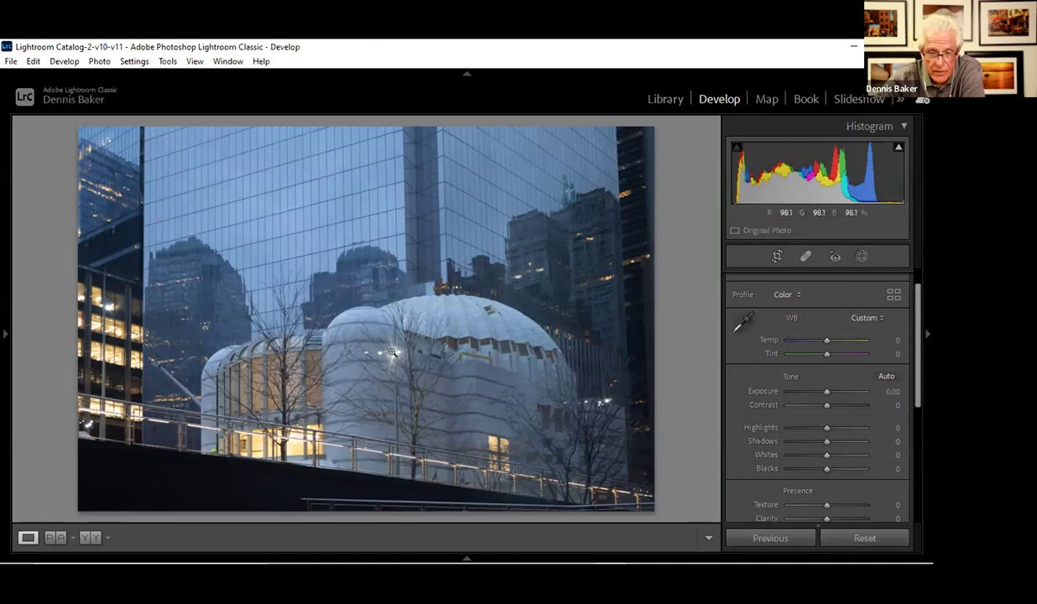
mouse_move(897, 149)
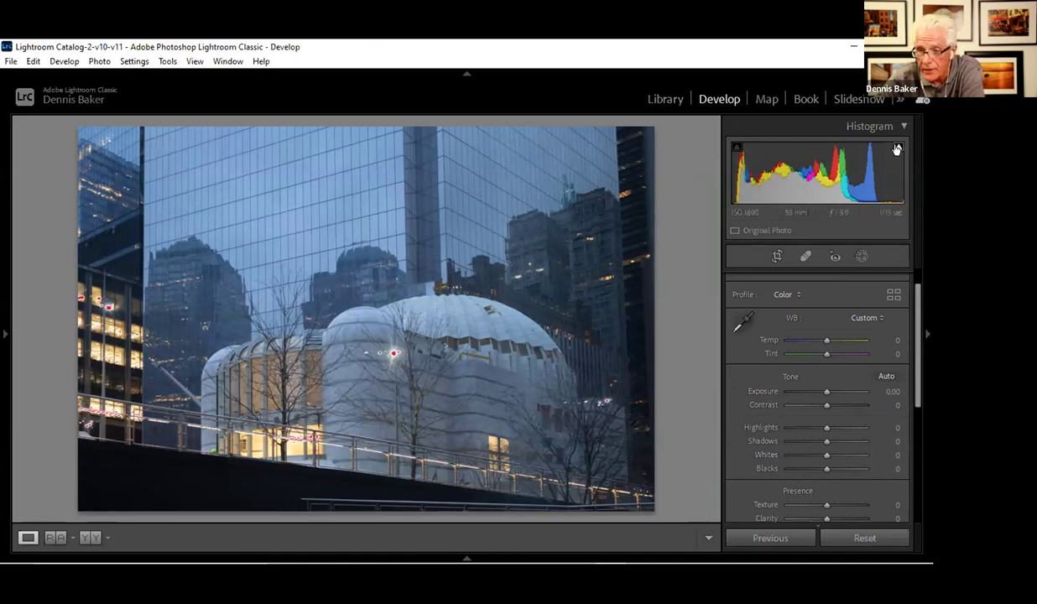
click(897, 148)
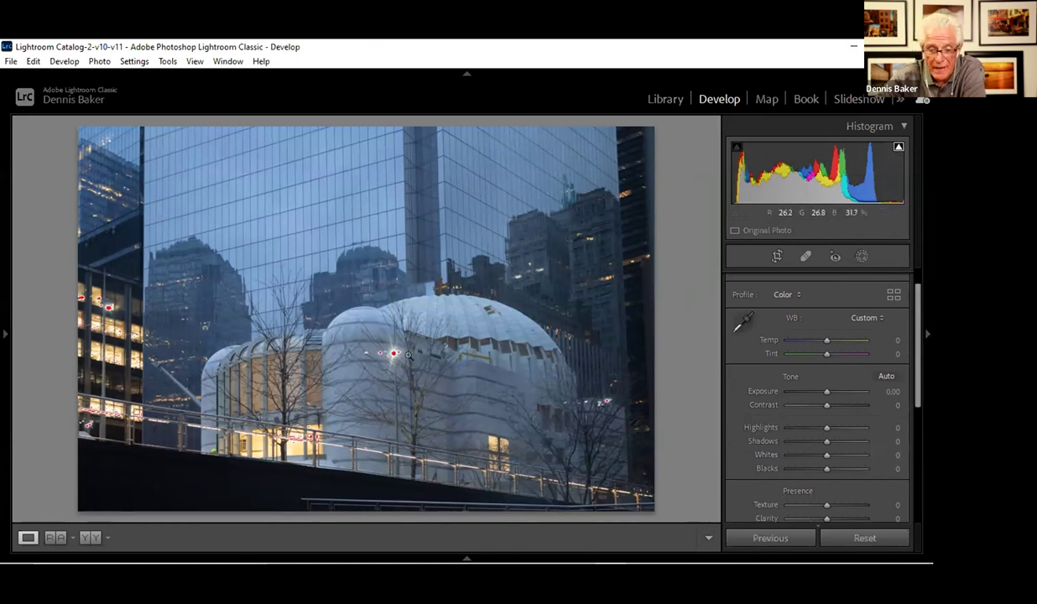
click(899, 148)
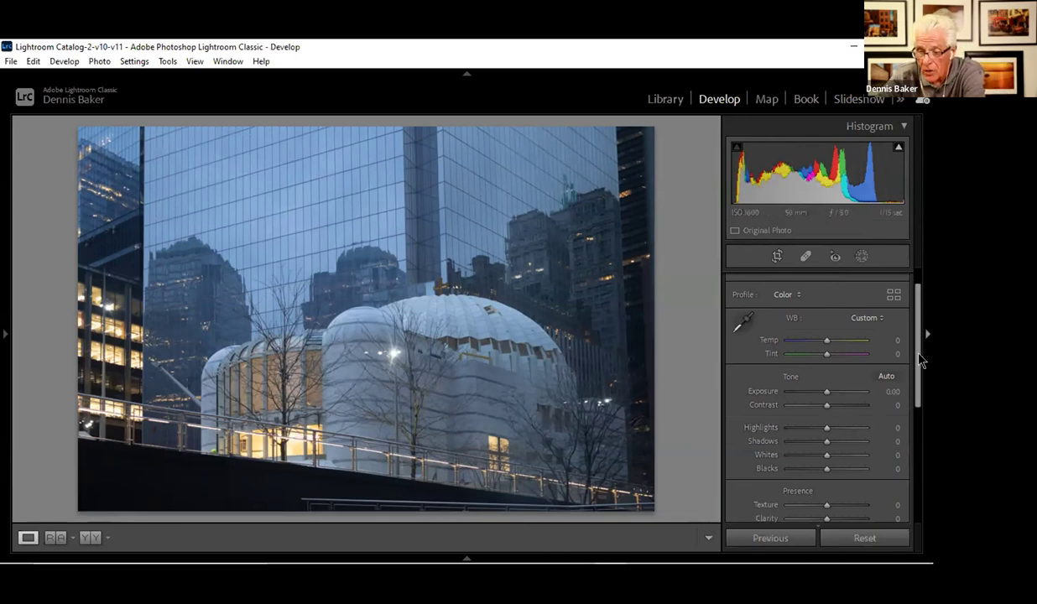
- Adjust the tones by setting Highlights to -44, Shadows to +53 and Blacks to -39, previewing black clipping
scroll(920, 369, down, 1)
scroll(926, 421, up, 2)
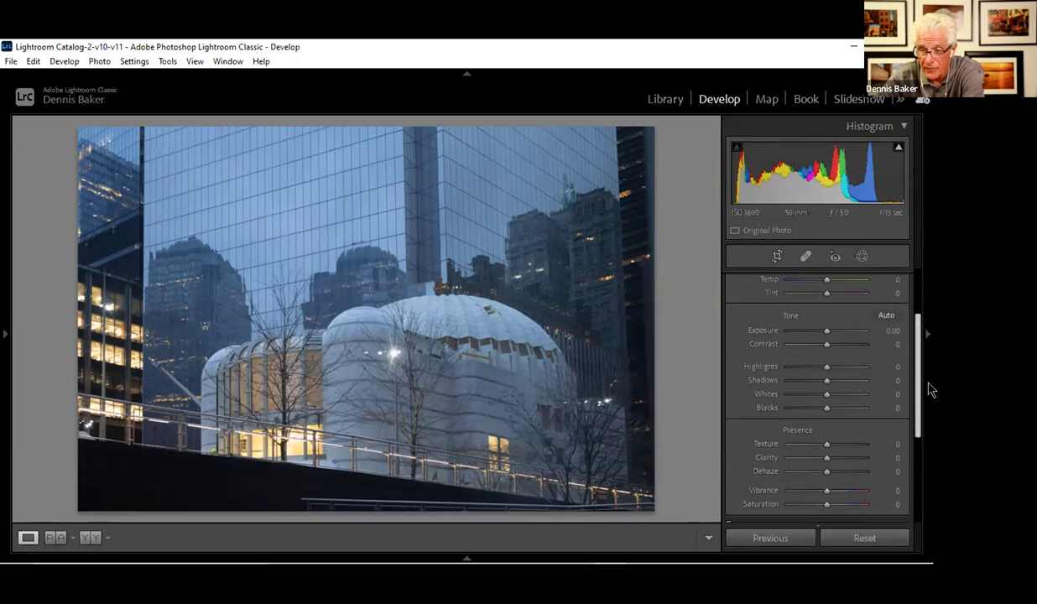
drag(826, 373, 850, 388)
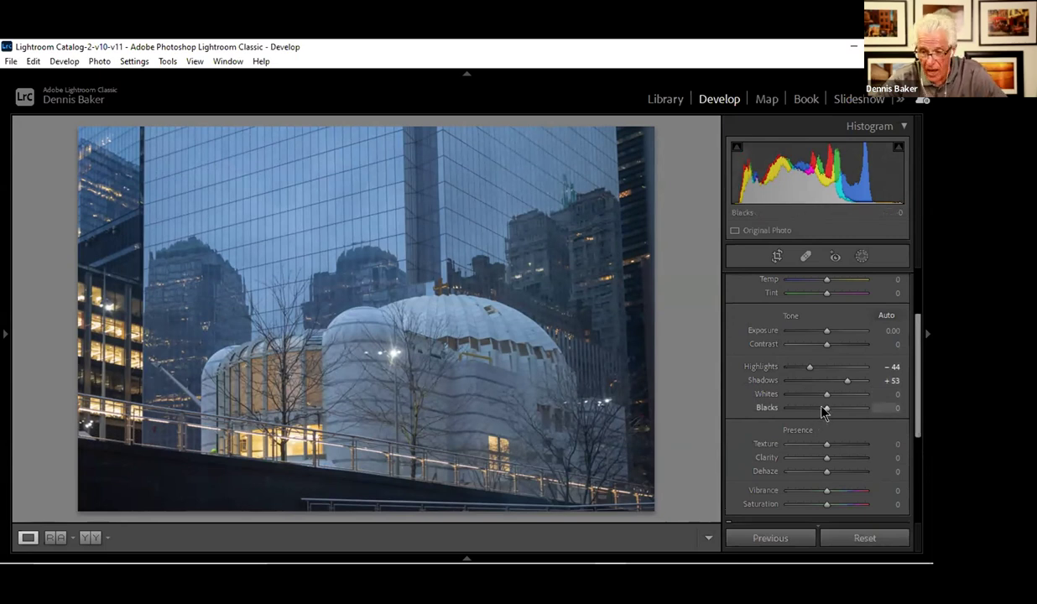
alt+click(825, 408)
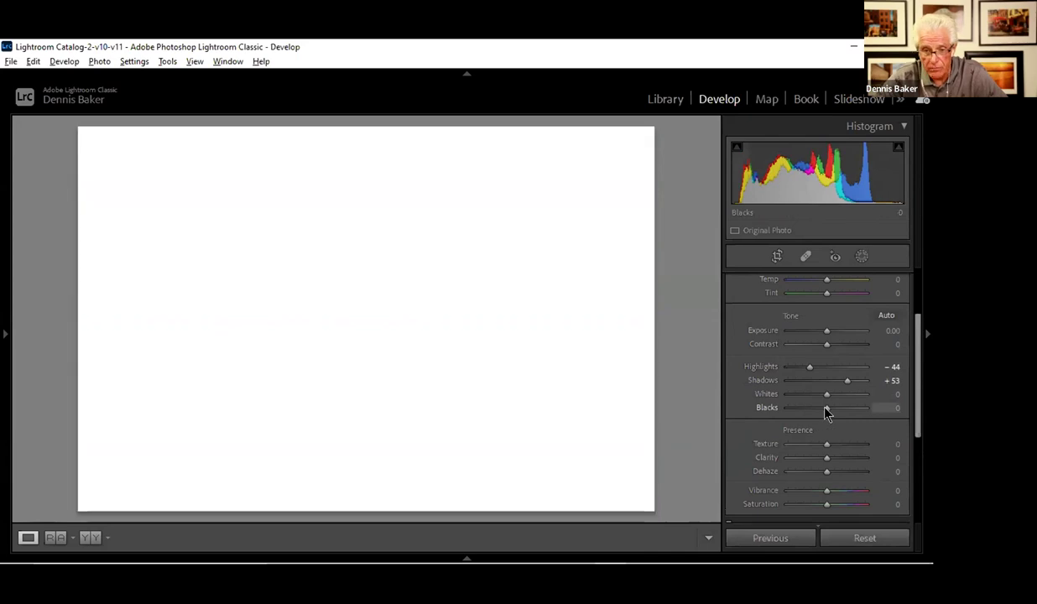
mouse_move(824, 408)
mouse_down()
mouse_move(802, 420)
mouse_move(814, 420)
mouse_move(811, 408)
mouse_up()
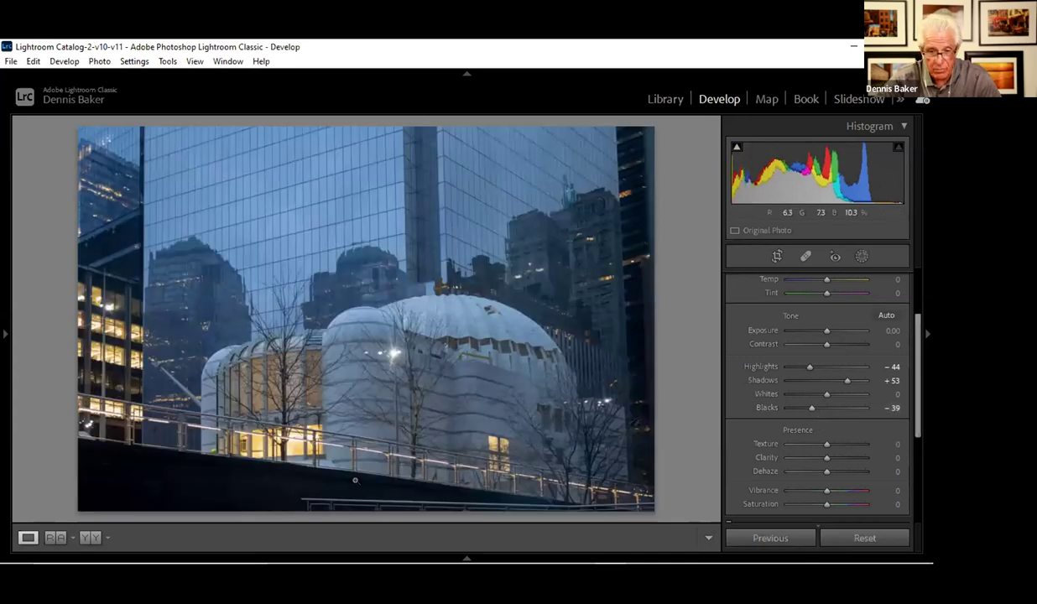
- Set Whites to +44 and Blacks to -89 in the Basic tone adjustments, and compare the photo with its before version
key(alt)
mouse_move(826, 398)
mouse_down()
mouse_move(844, 403)
mouse_move(832, 404)
mouse_up()
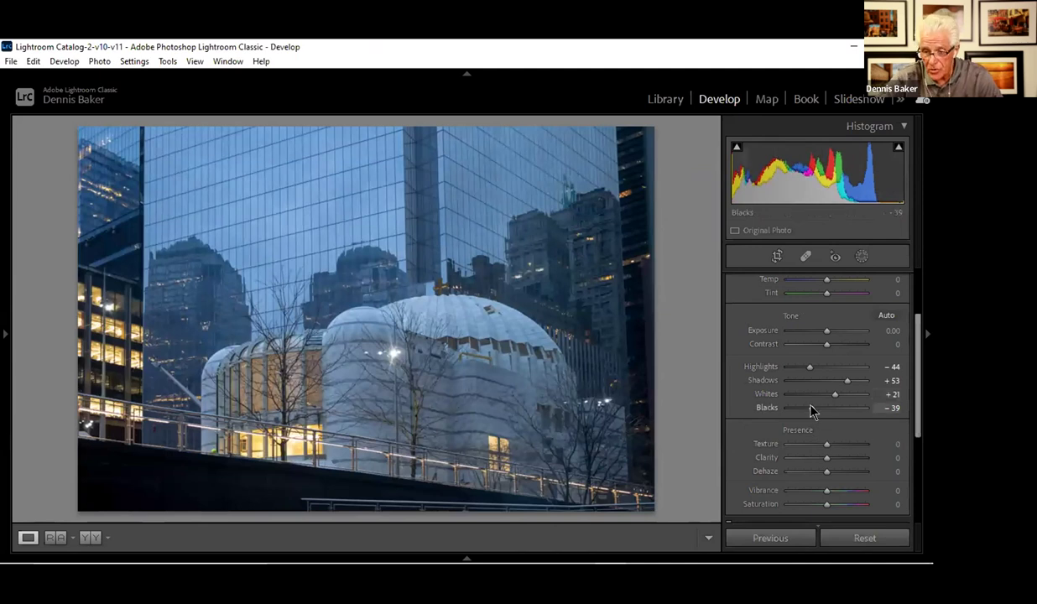
drag(811, 407, 792, 410)
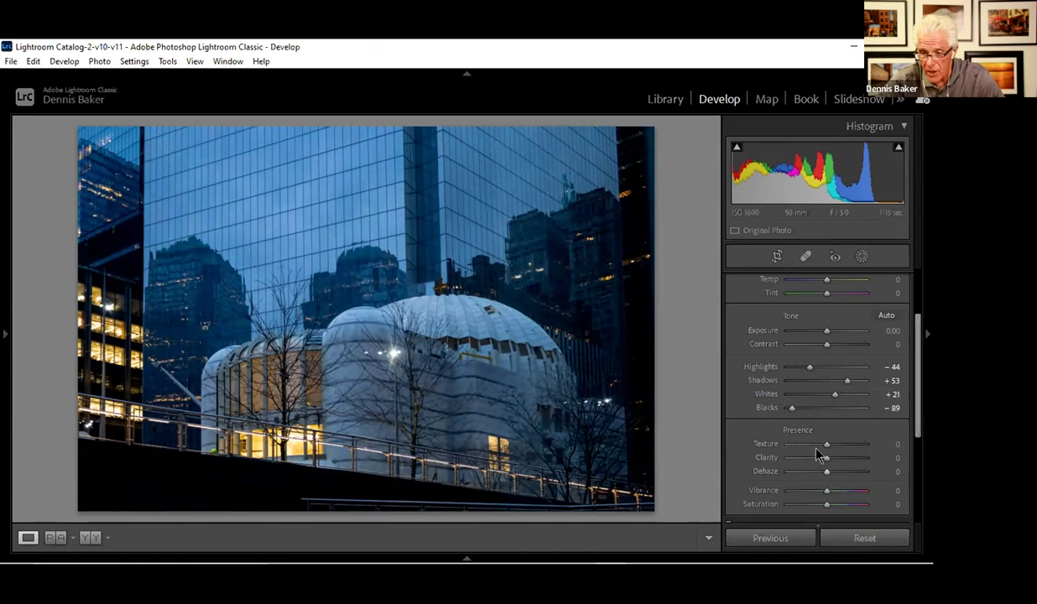
mouse_move(834, 398)
mouse_down()
mouse_move(855, 408)
mouse_move(842, 402)
mouse_up()
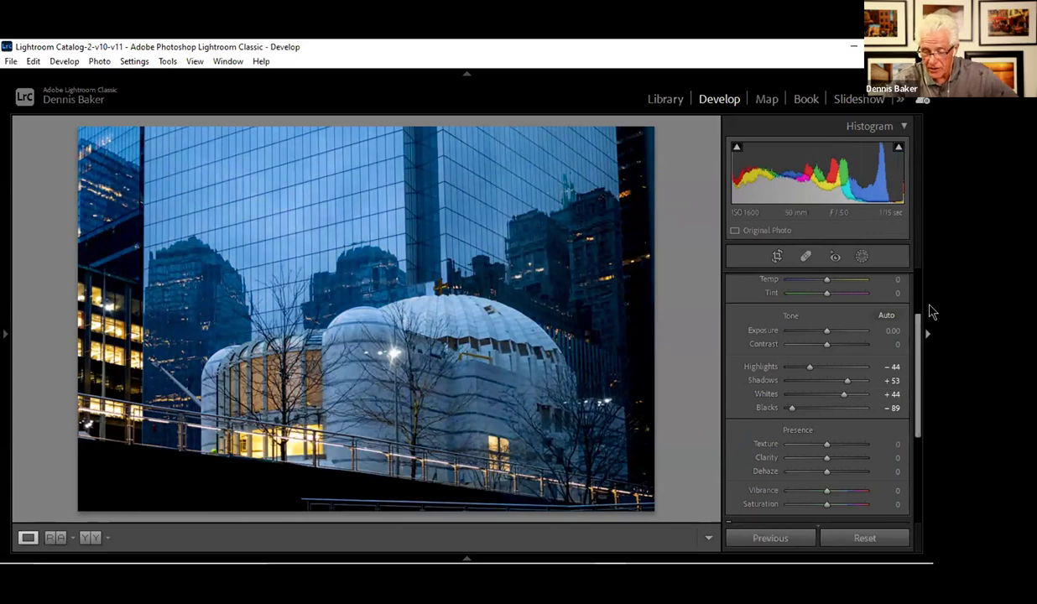
key(backslash)
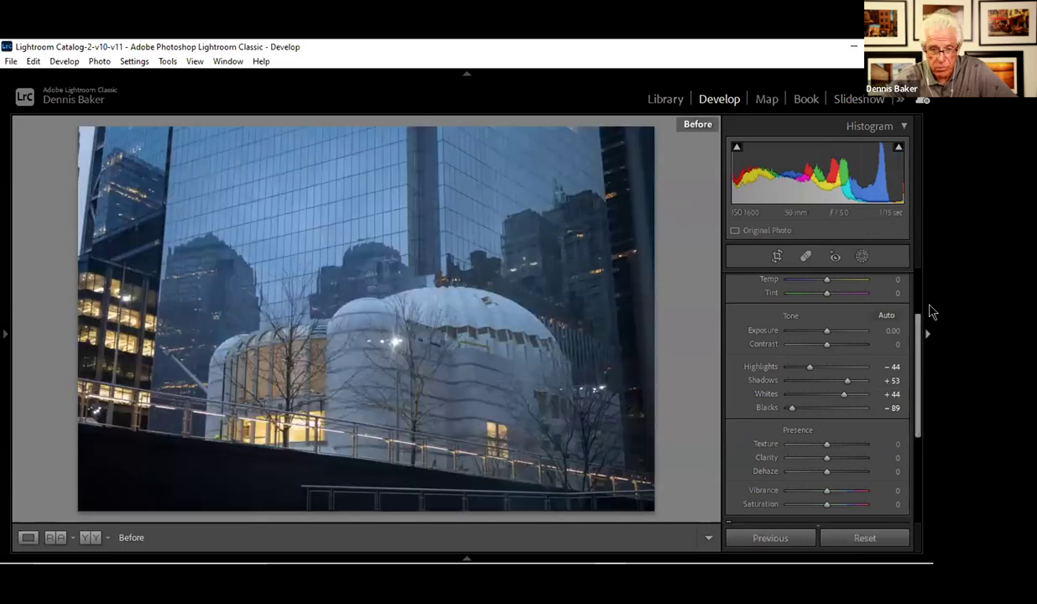
key(backslash)
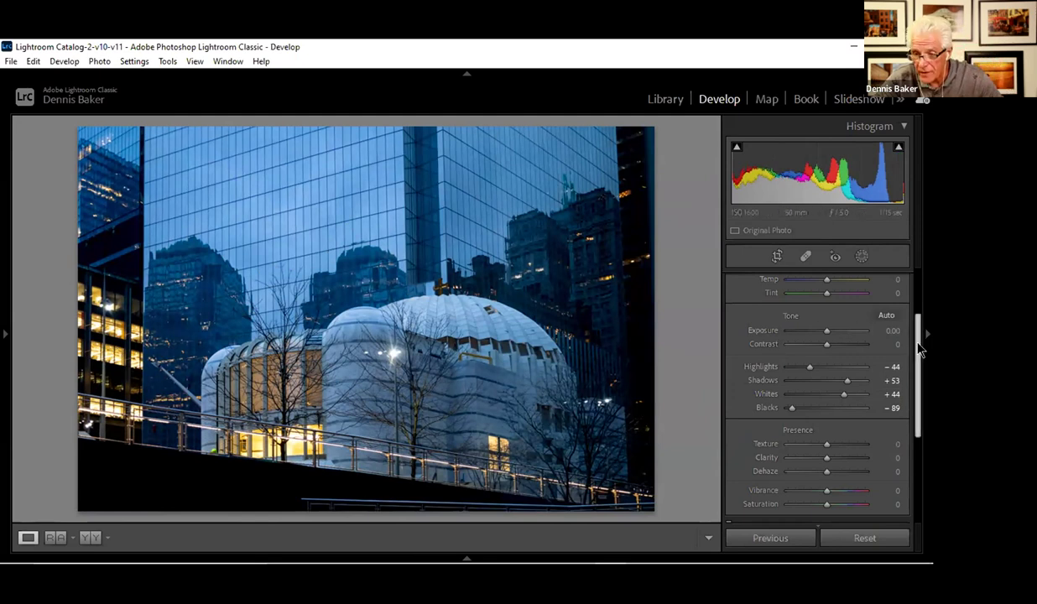
- Set Texture to +25, Clarity to +35 and Vibrance to +44, comparing the photo with its before version along the way
drag(919, 349, 918, 382)
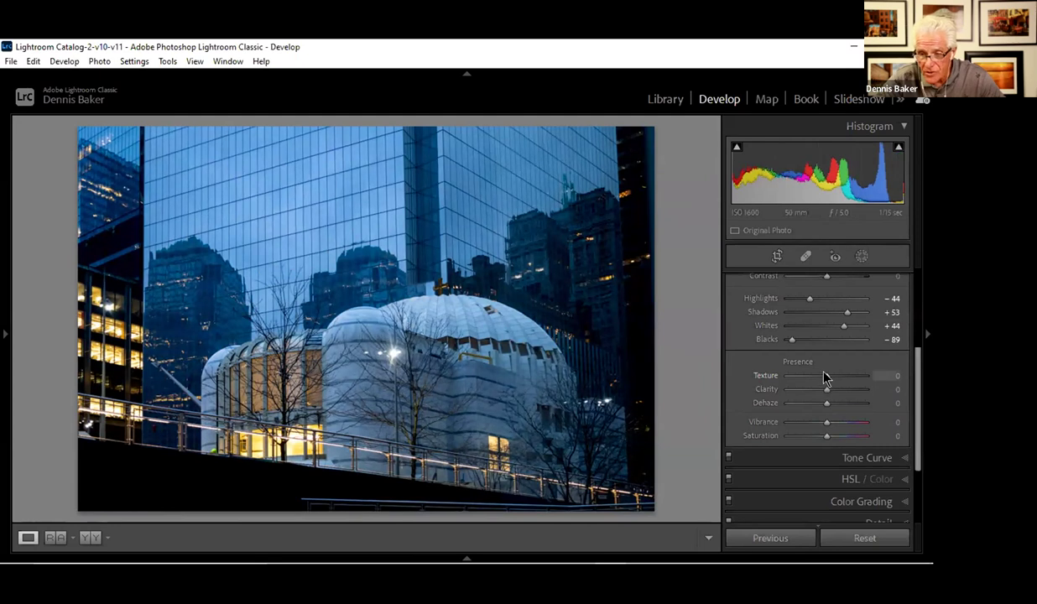
drag(823, 377, 835, 386)
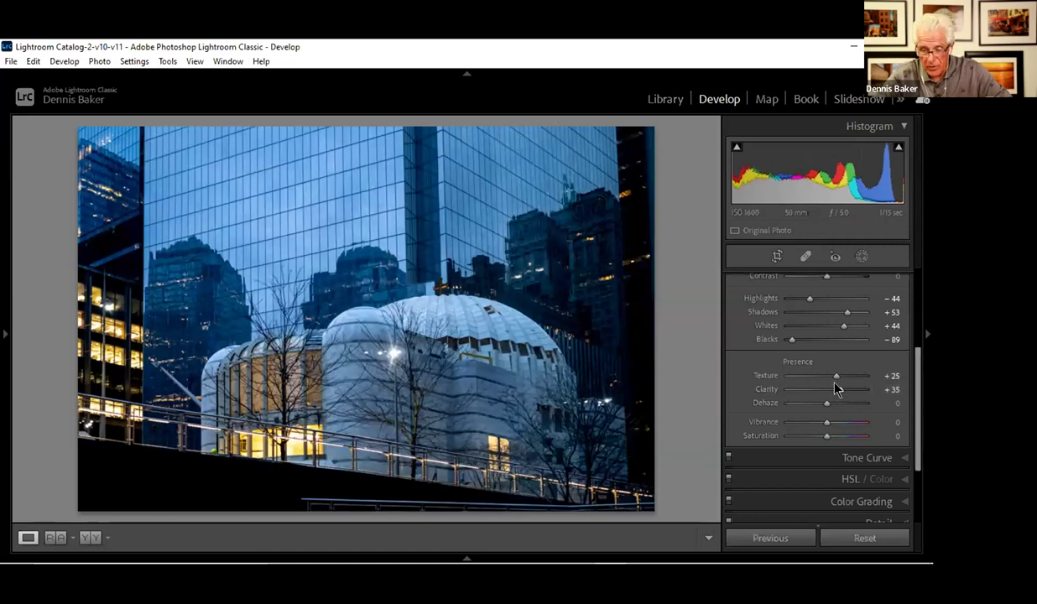
key(backslash)
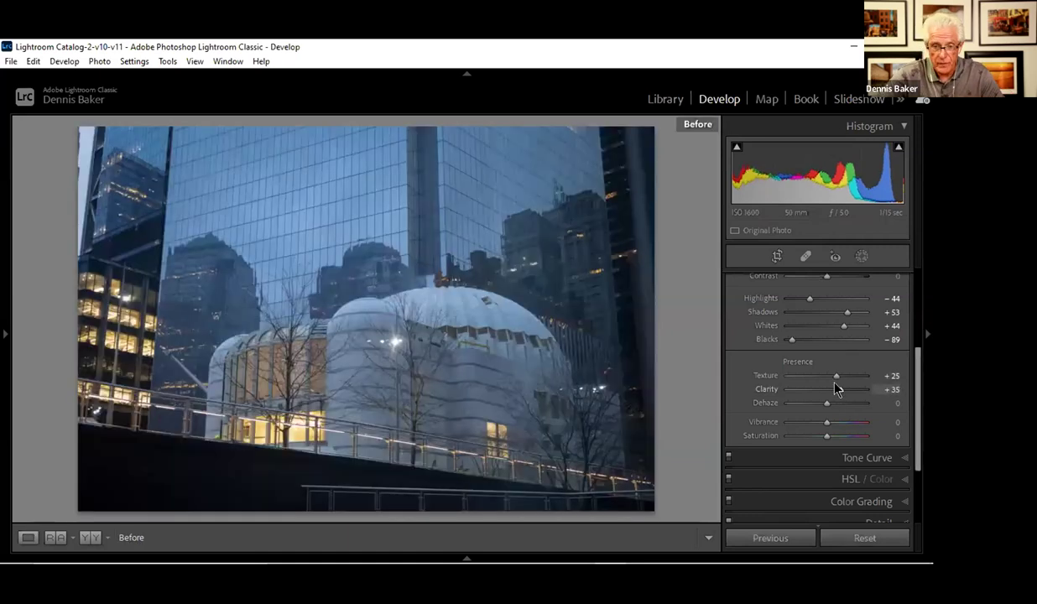
key(backslash)
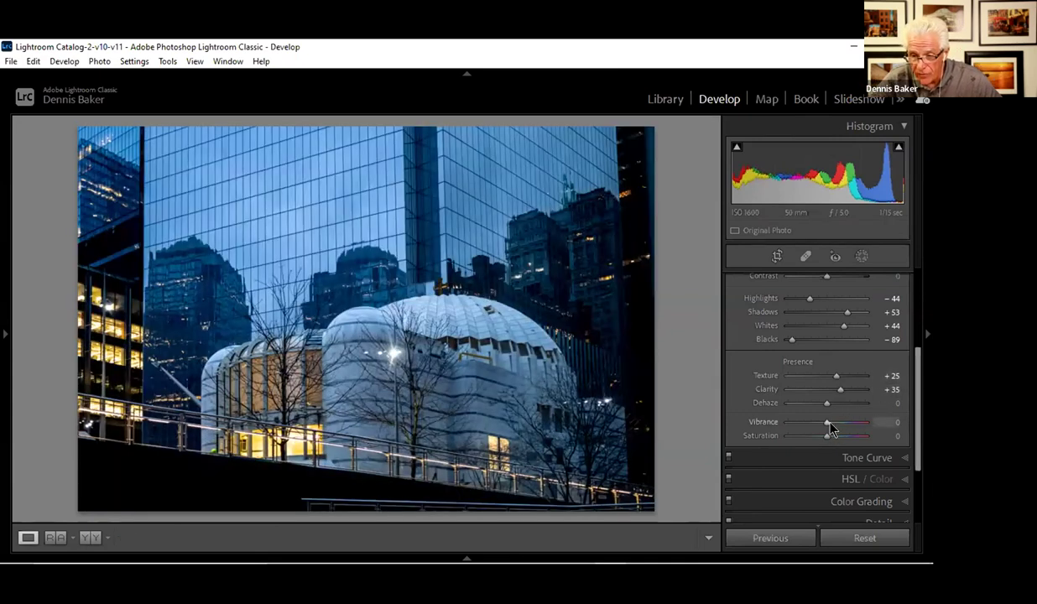
drag(826, 423, 843, 426)
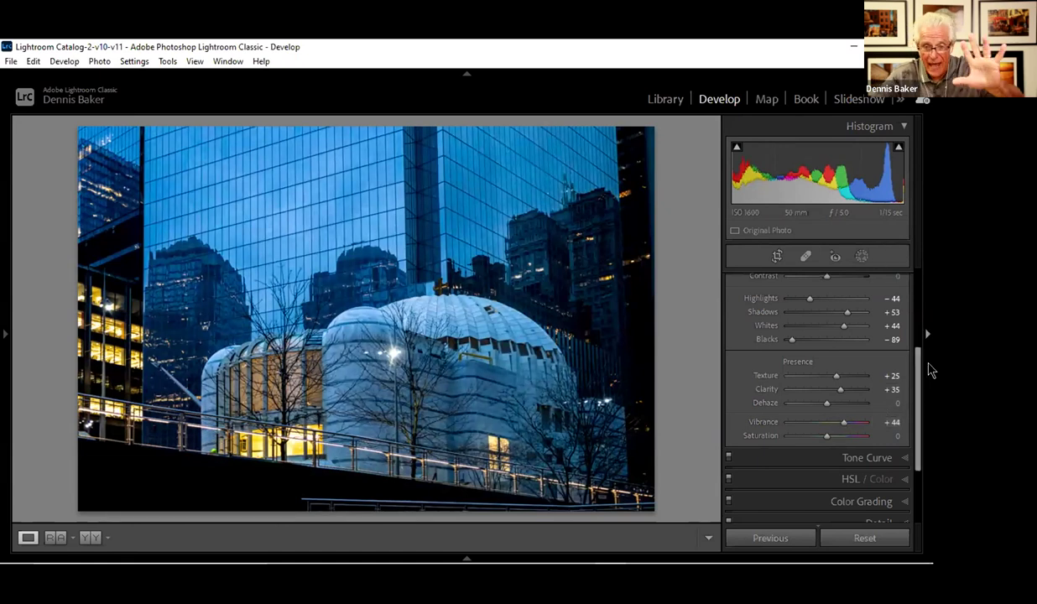
- Reduce the noise in the tower's glass by setting Luminance noise reduction to 25, judging the effect at close-up view
drag(919, 369, 909, 437)
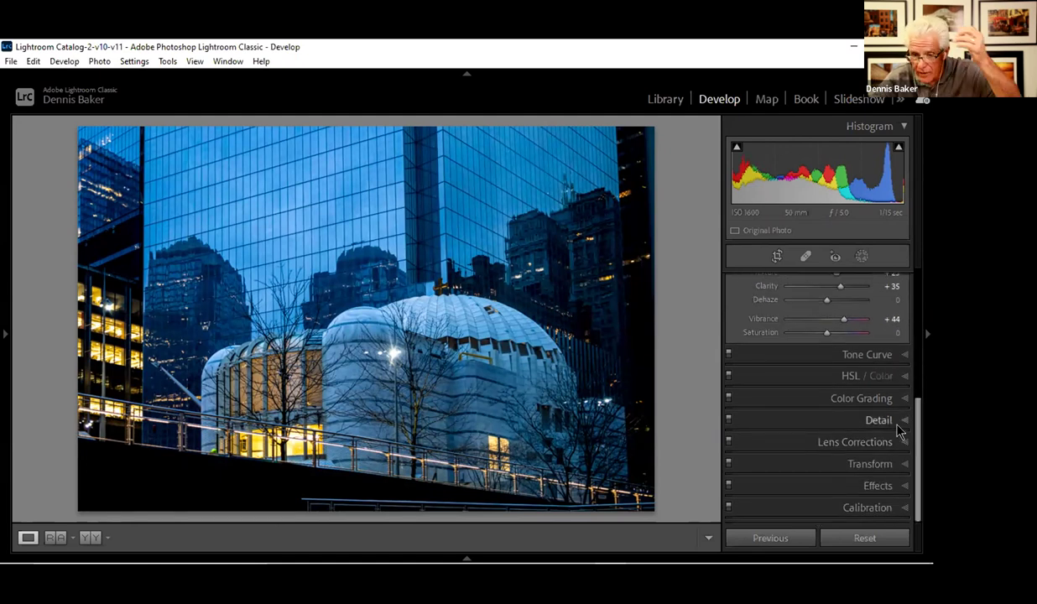
click(904, 422)
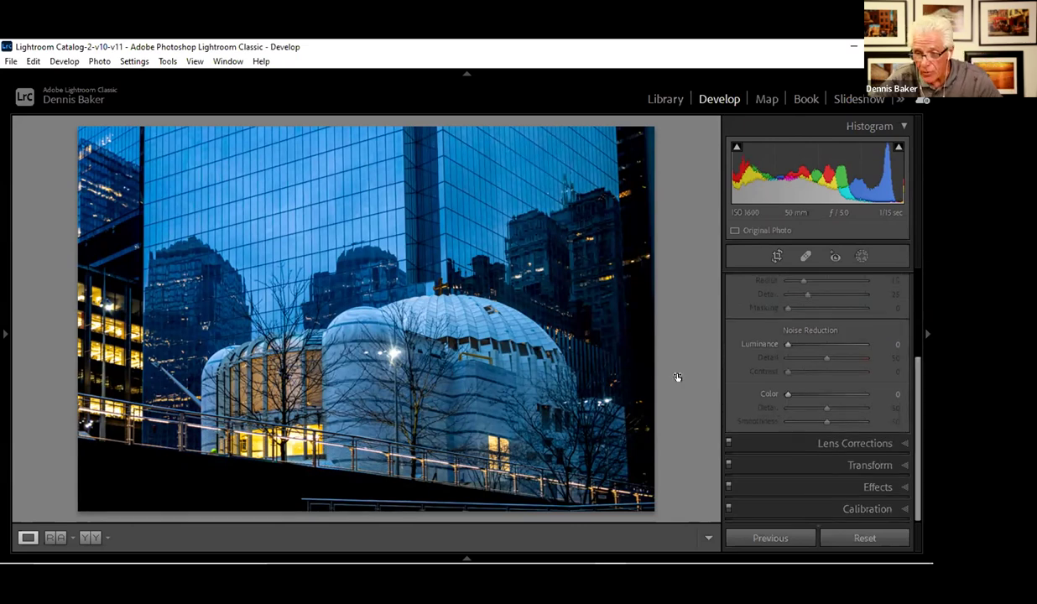
click(332, 250)
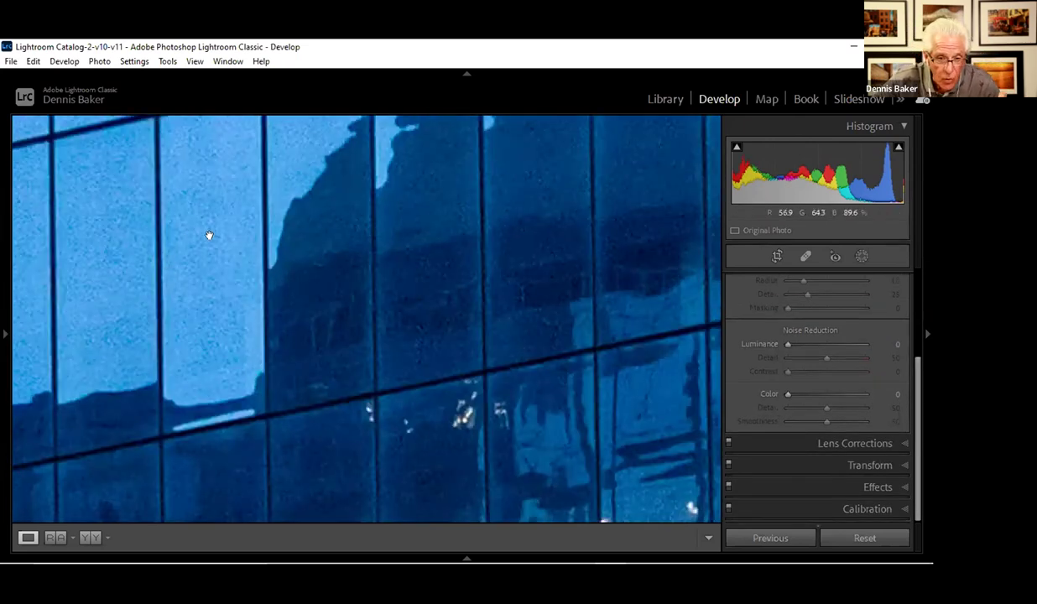
drag(773, 344, 890, 351)
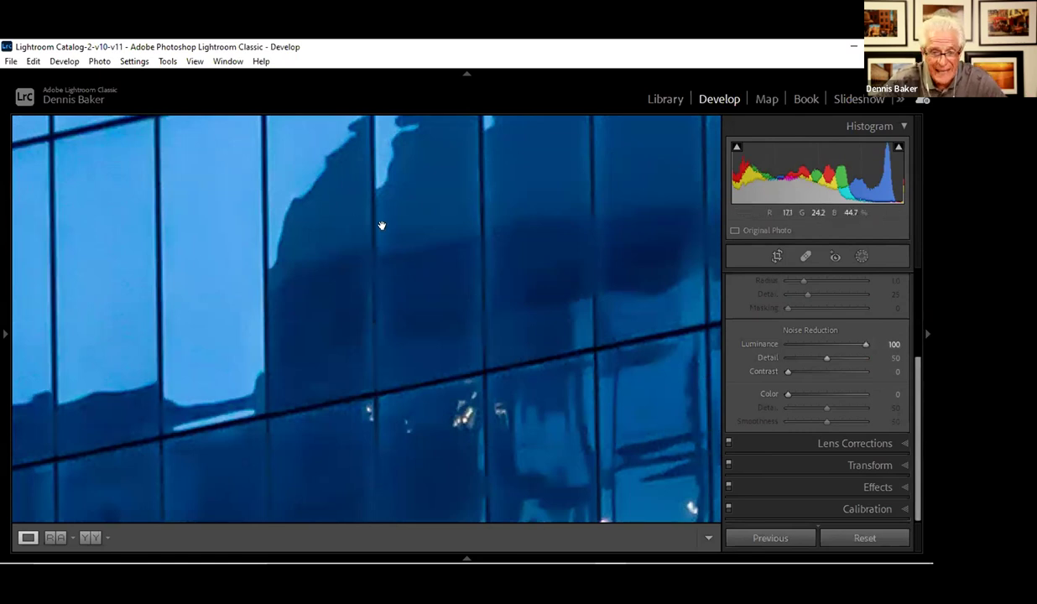
drag(866, 344, 803, 352)
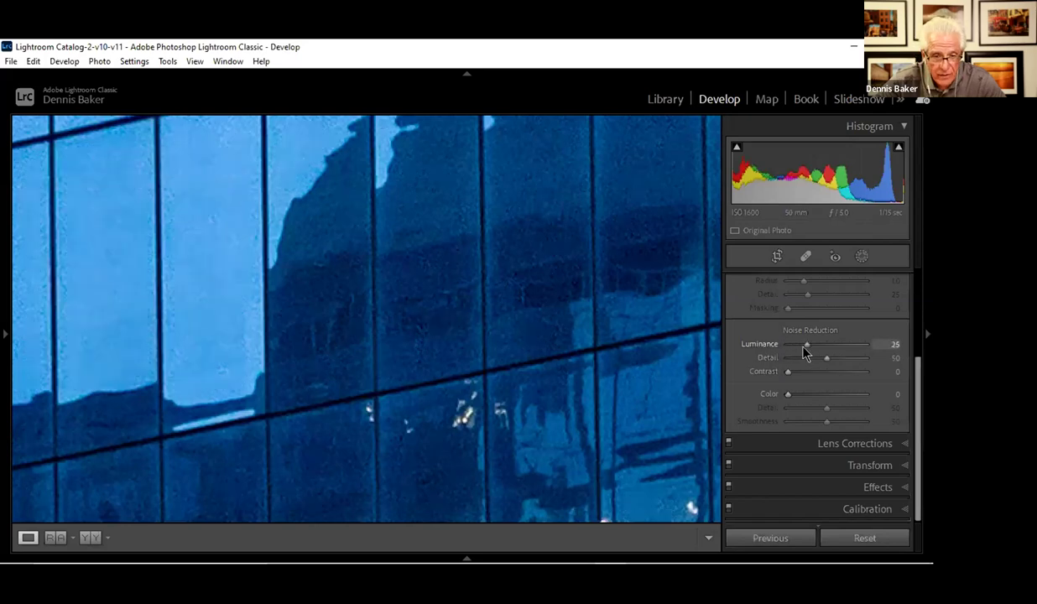
click(379, 277)
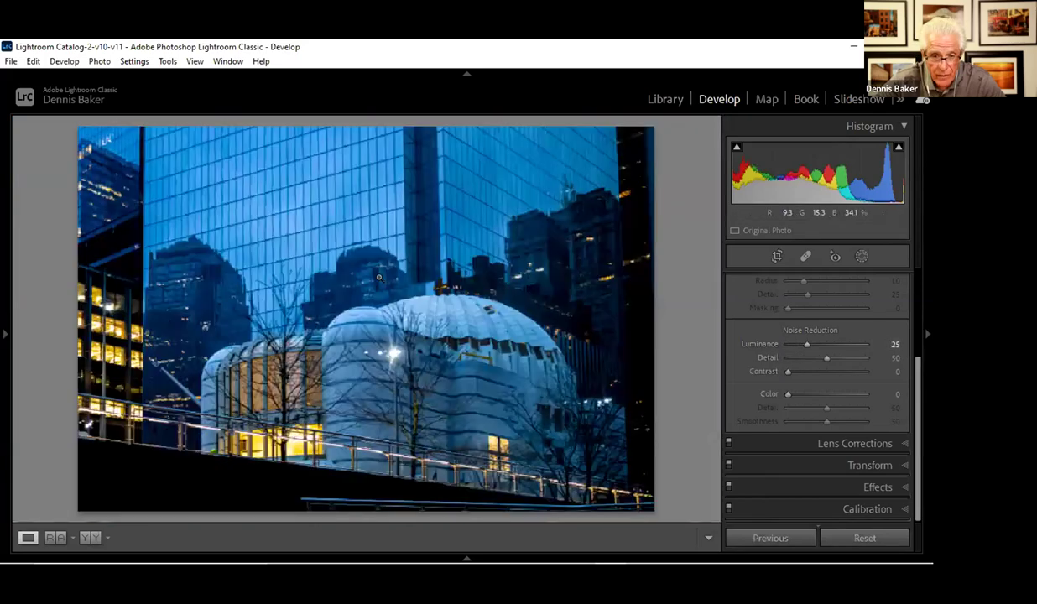
click(288, 196)
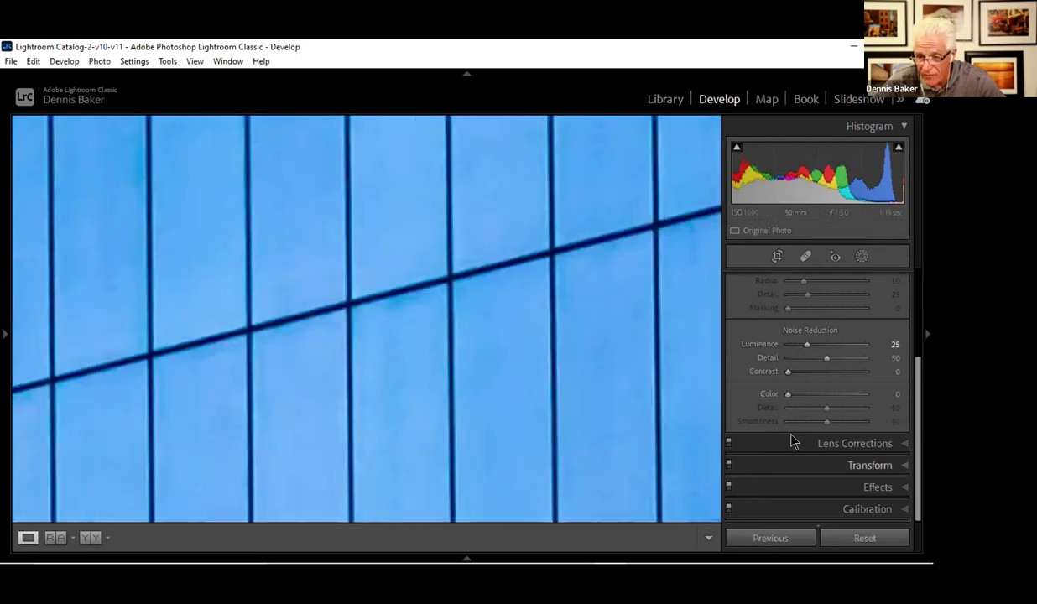
click(642, 352)
- Sharpen the photo with an Amount of 25, judging the effect close up on the tower's glass reflections
scroll(906, 336, up, 2)
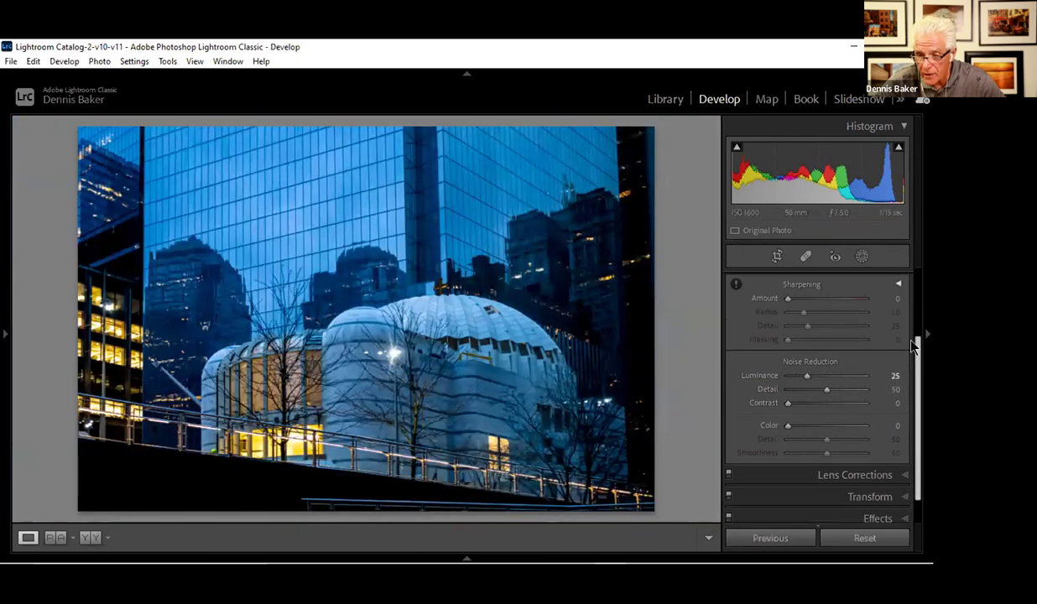
click(357, 226)
click(652, 324)
drag(788, 335, 832, 338)
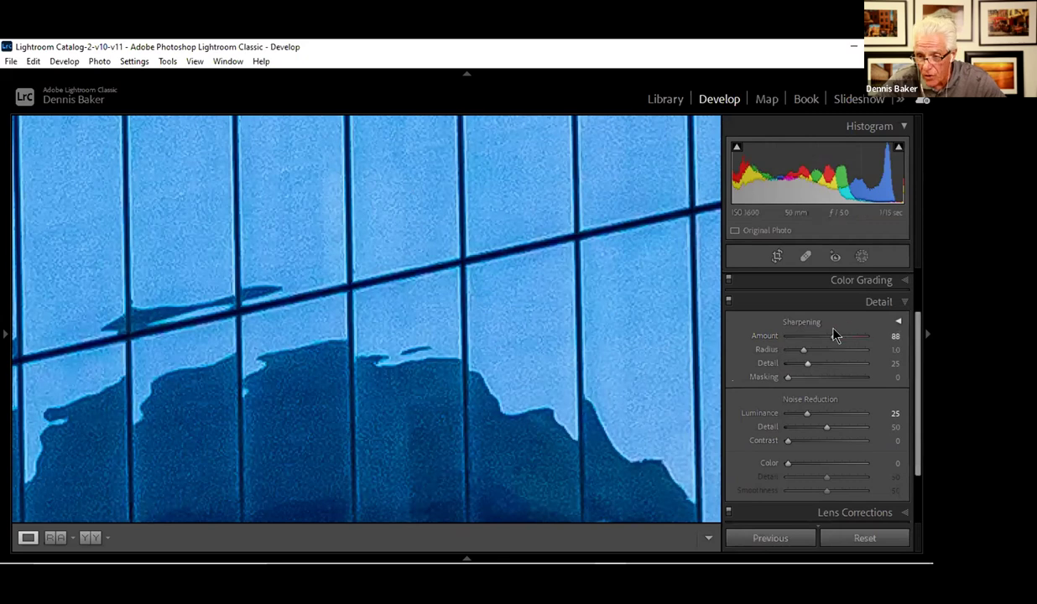
drag(834, 337, 809, 347)
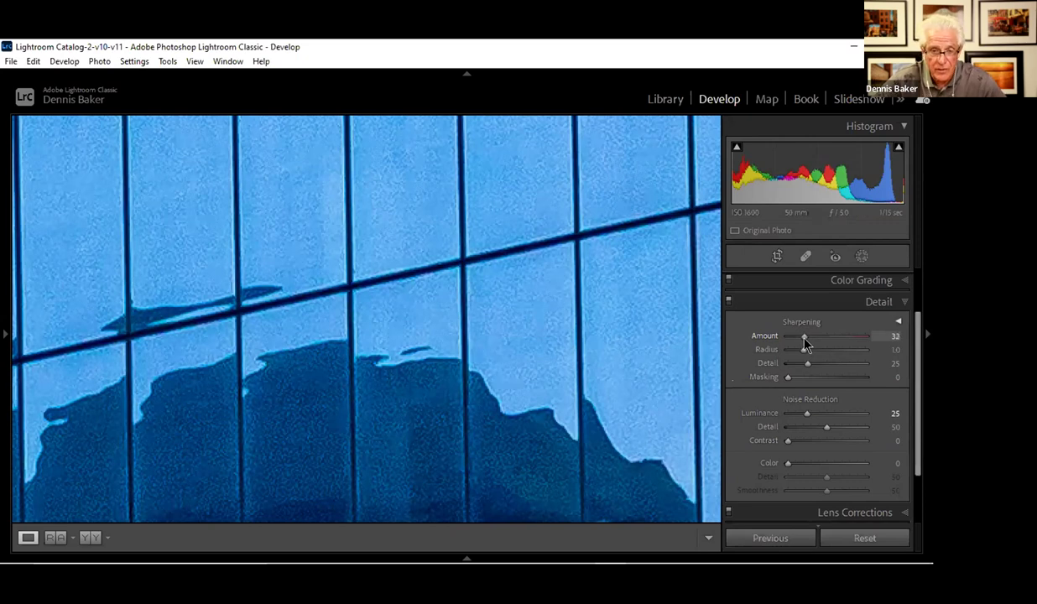
drag(804, 339, 801, 339)
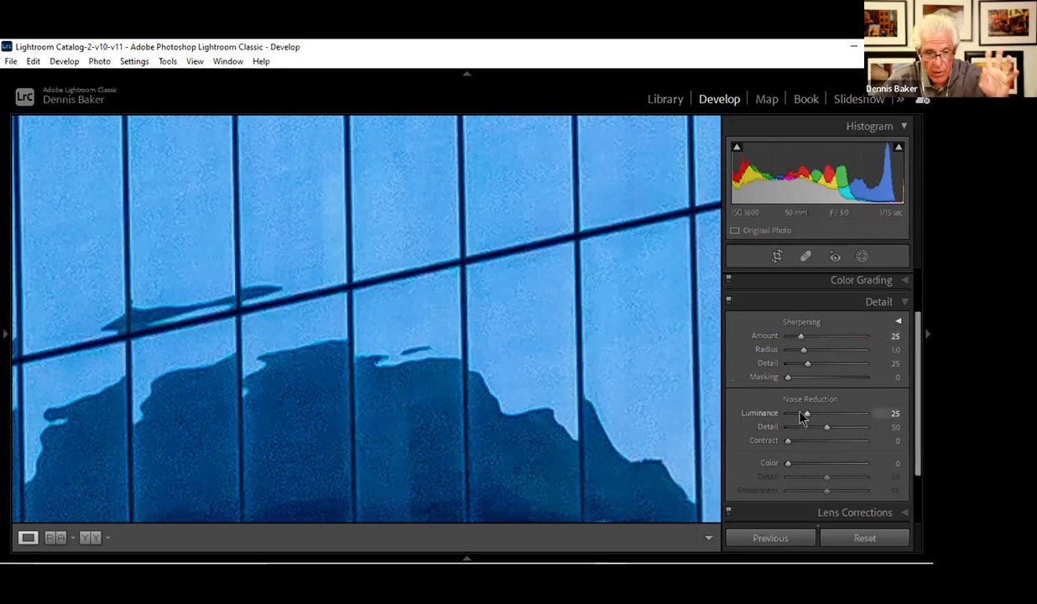
- Set the sharpening Masking to 83 and Amount to 32, and compare the whole photo with its before version
key(alt)
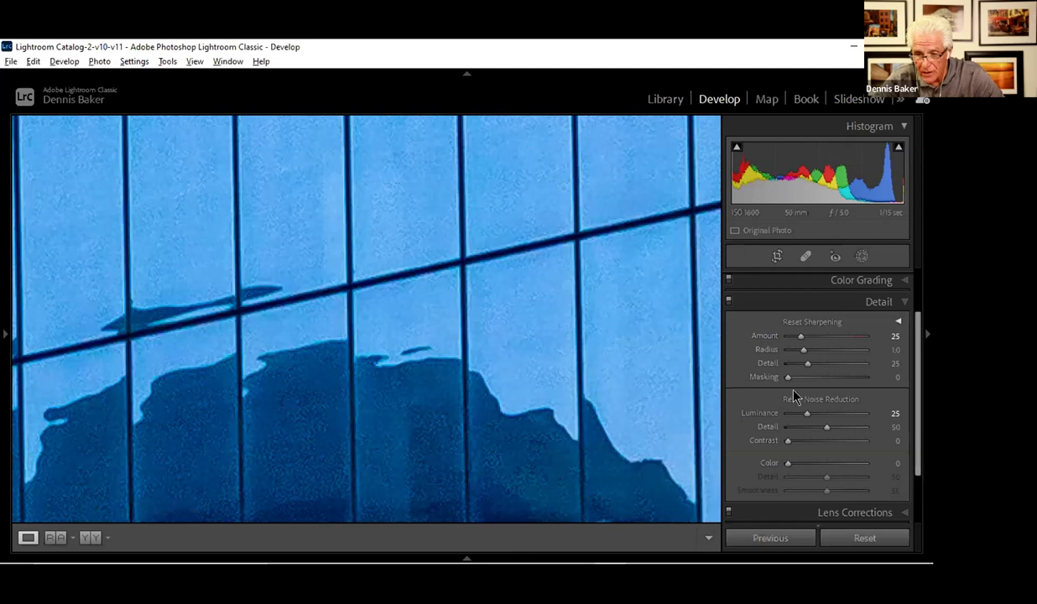
drag(788, 379, 791, 379)
click(478, 361)
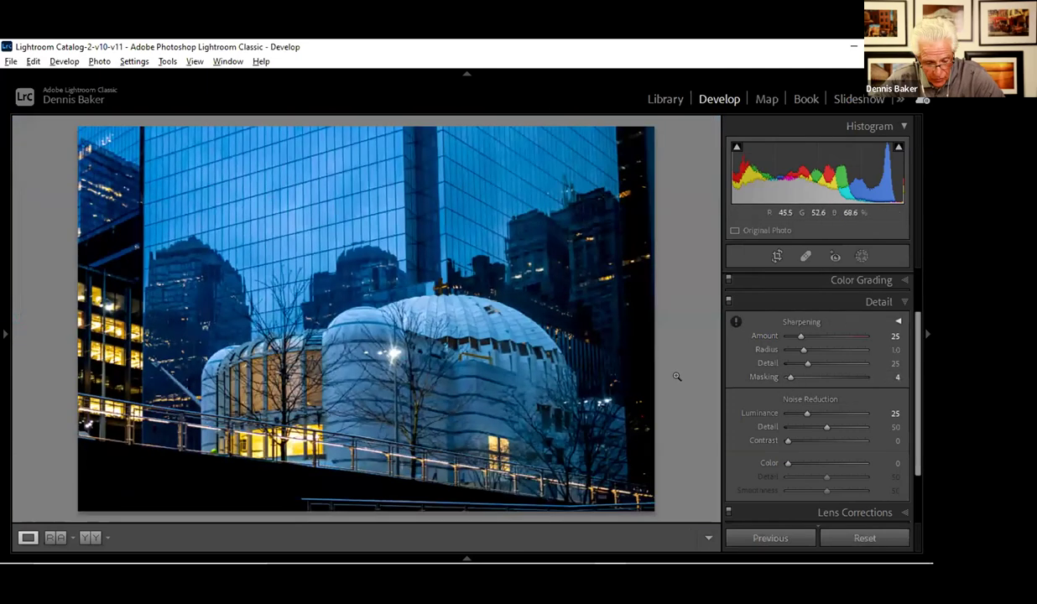
drag(790, 377, 850, 398)
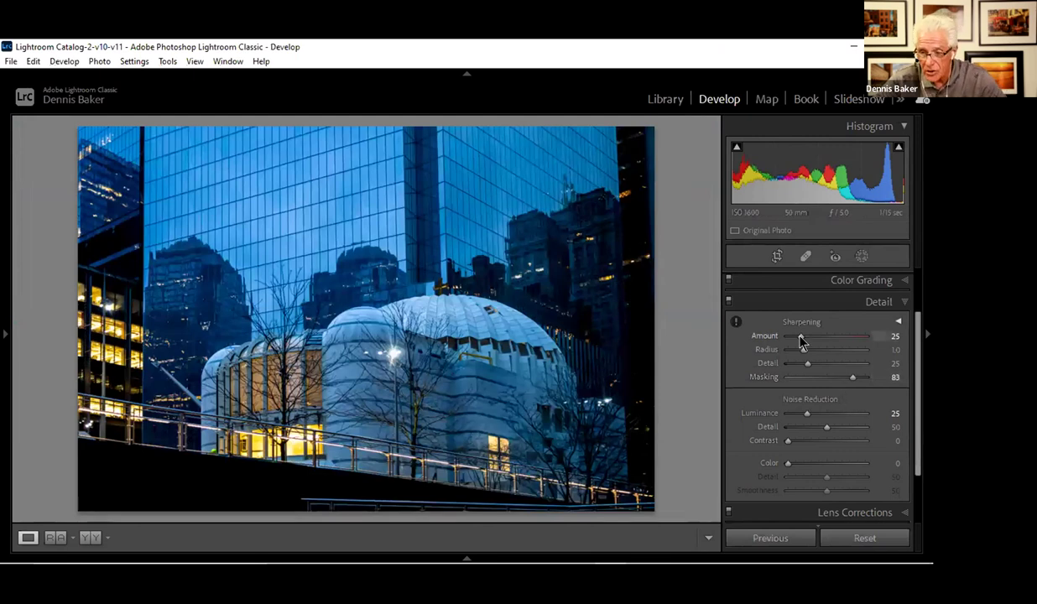
drag(801, 336, 803, 337)
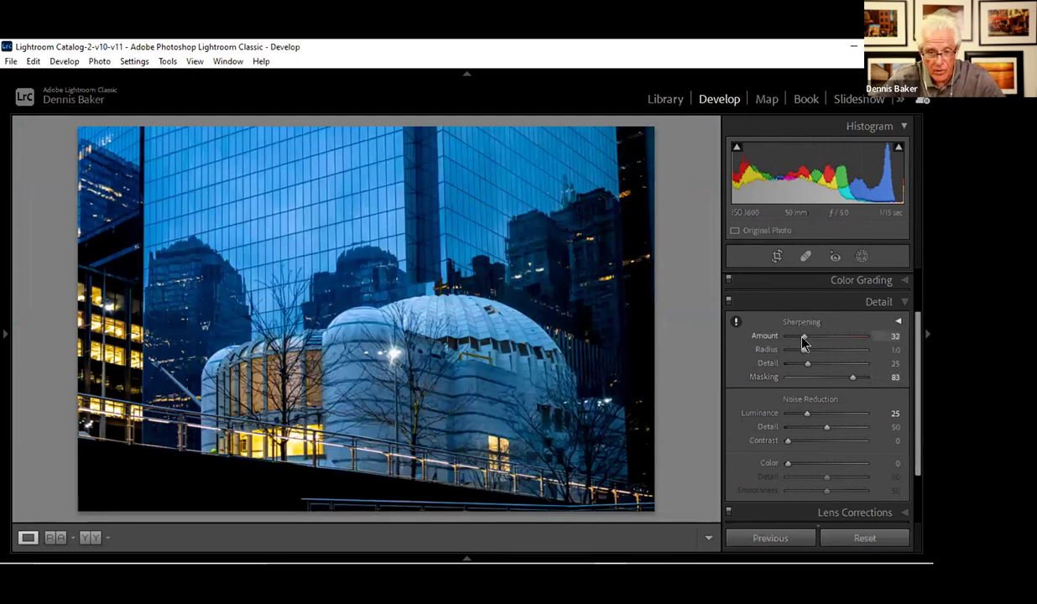
key(backslash)
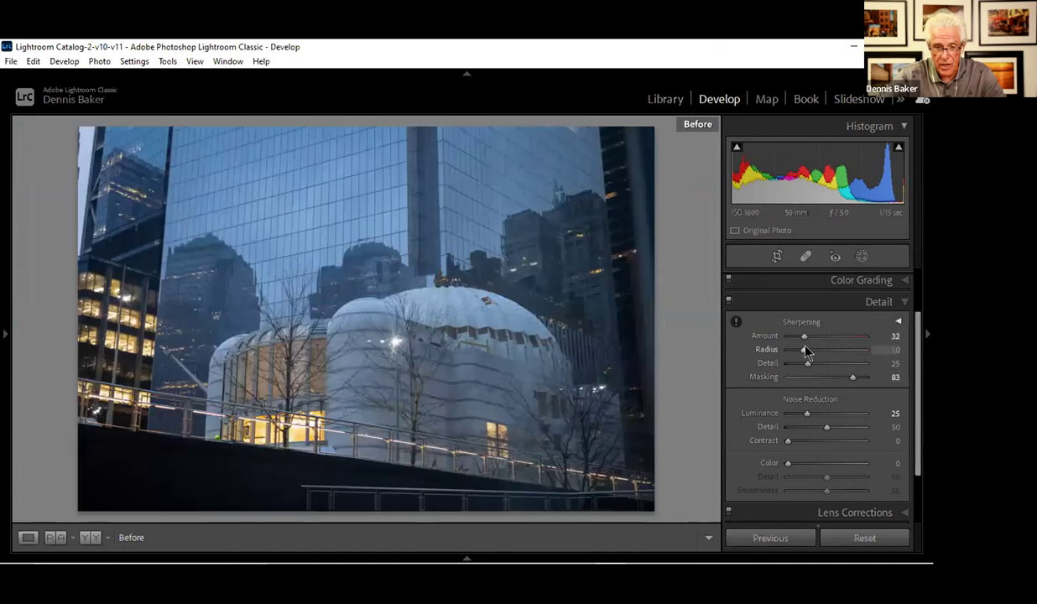
key(backslash)
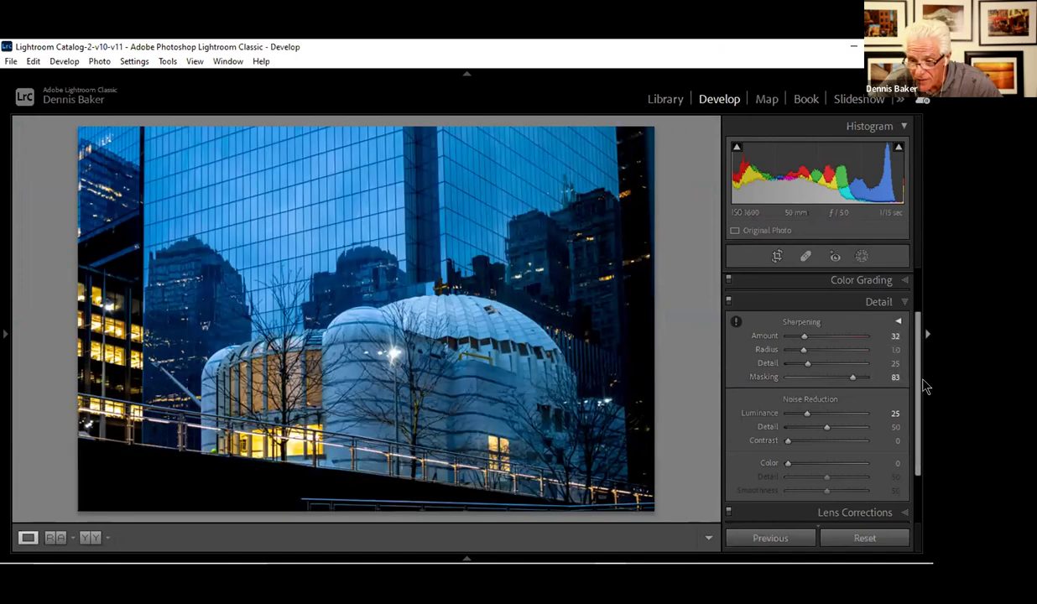
- Turn on Remove Chromatic Aberration and Enable Profile Corrections in the lens corrections
scroll(915, 389, down, 3)
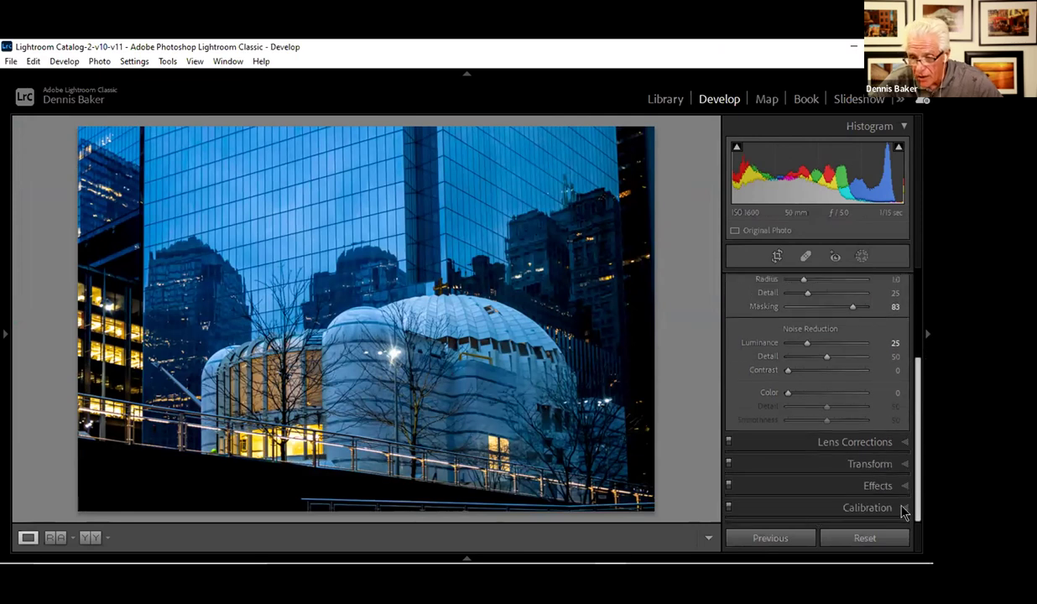
click(900, 443)
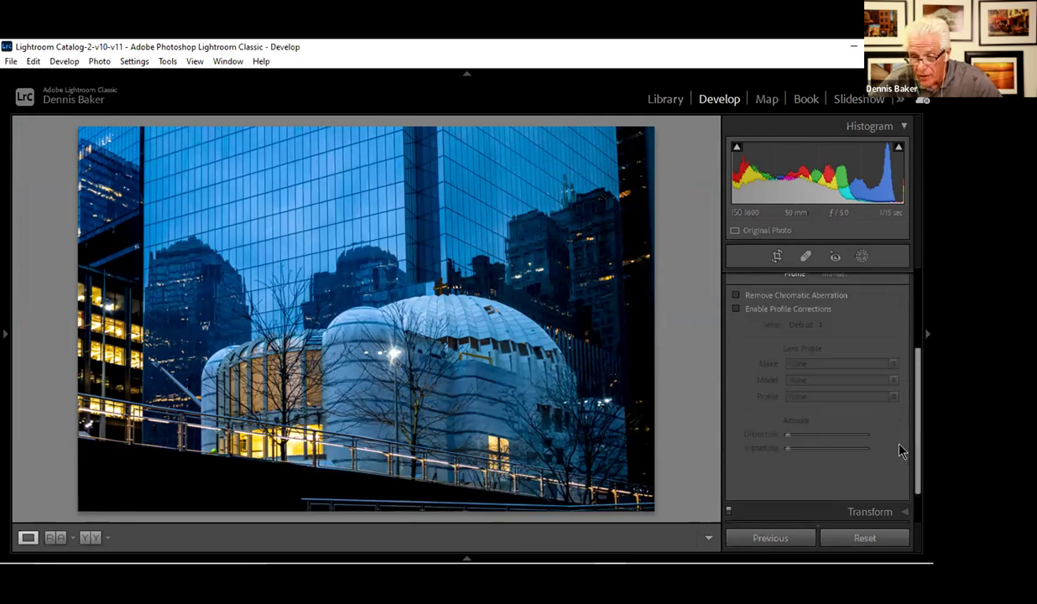
click(737, 297)
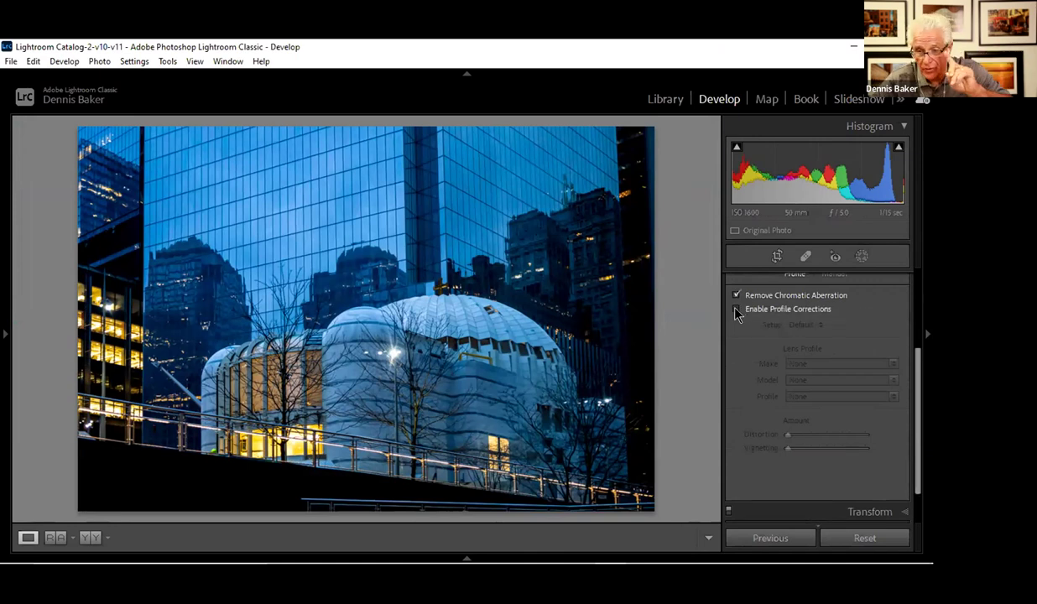
click(738, 310)
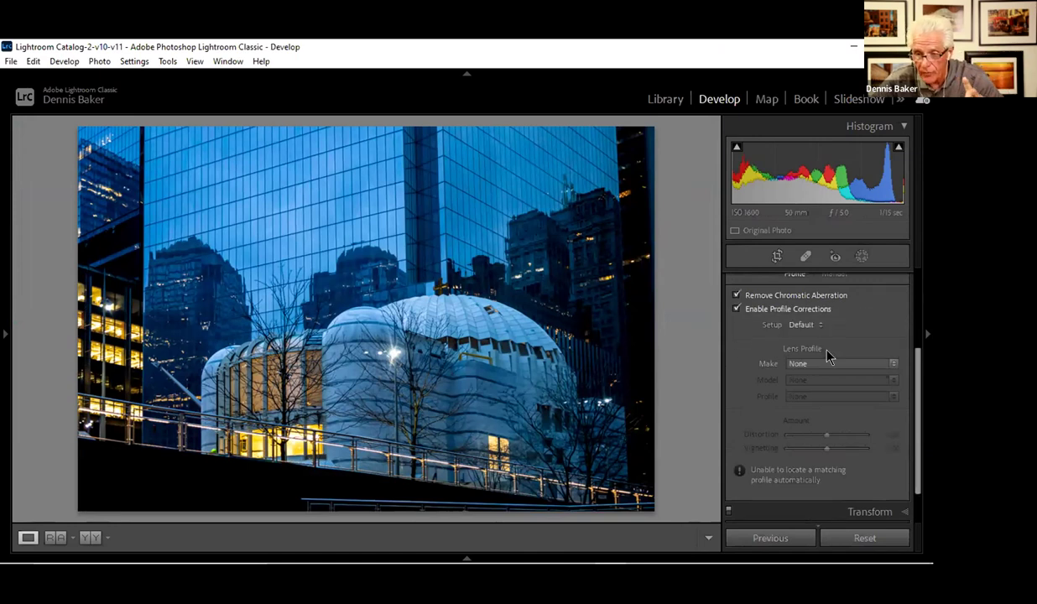
- Try a post-crop vignette with an Amount of -19, and reset the Amount to 0
drag(920, 396, 921, 479)
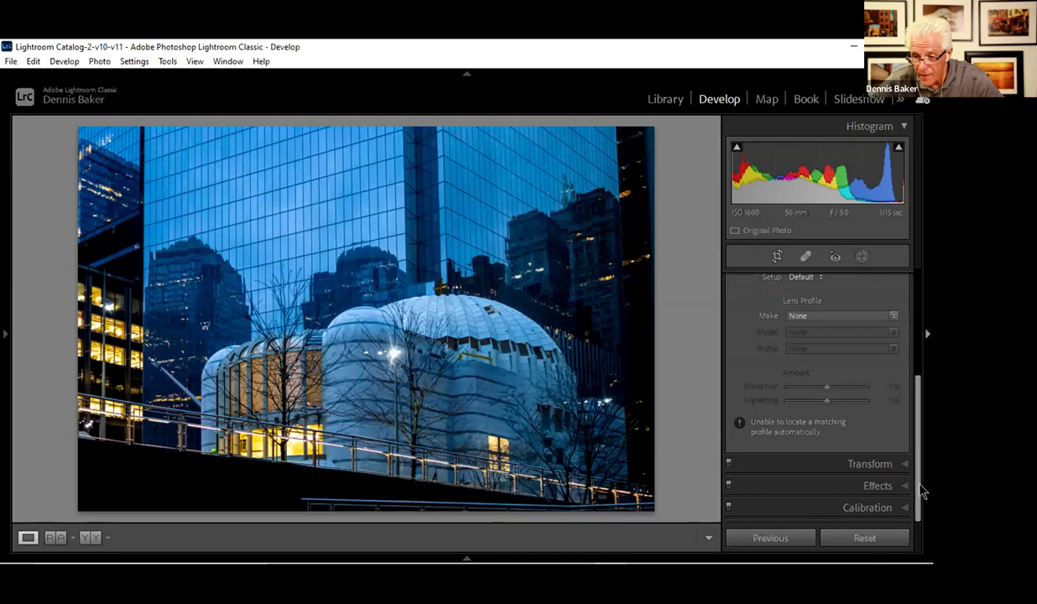
click(906, 490)
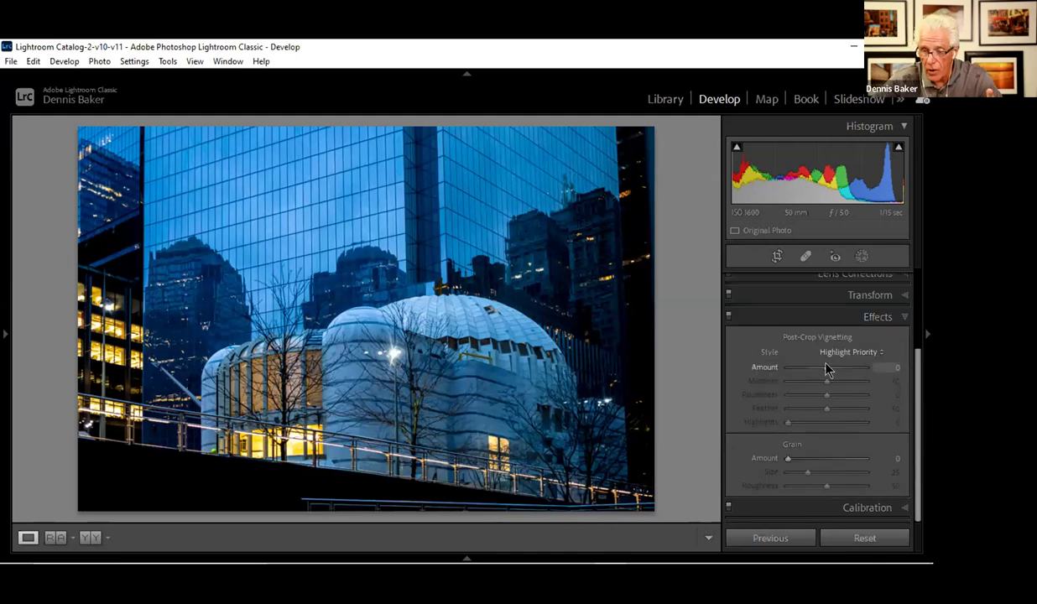
mouse_move(827, 367)
mouse_down()
mouse_move(817, 367)
mouse_move(826, 370)
mouse_up()
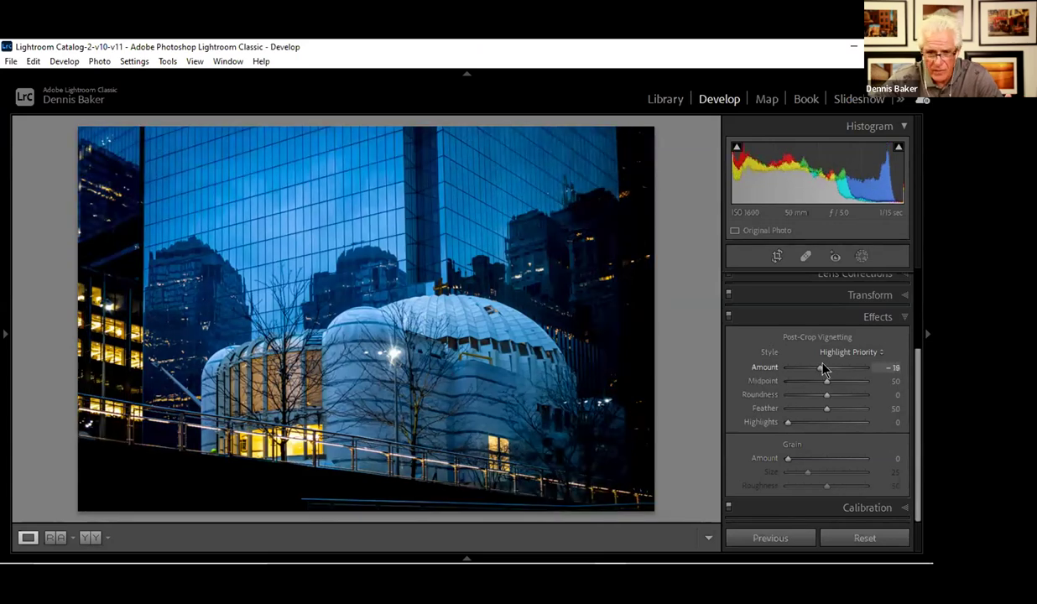
double_click(768, 368)
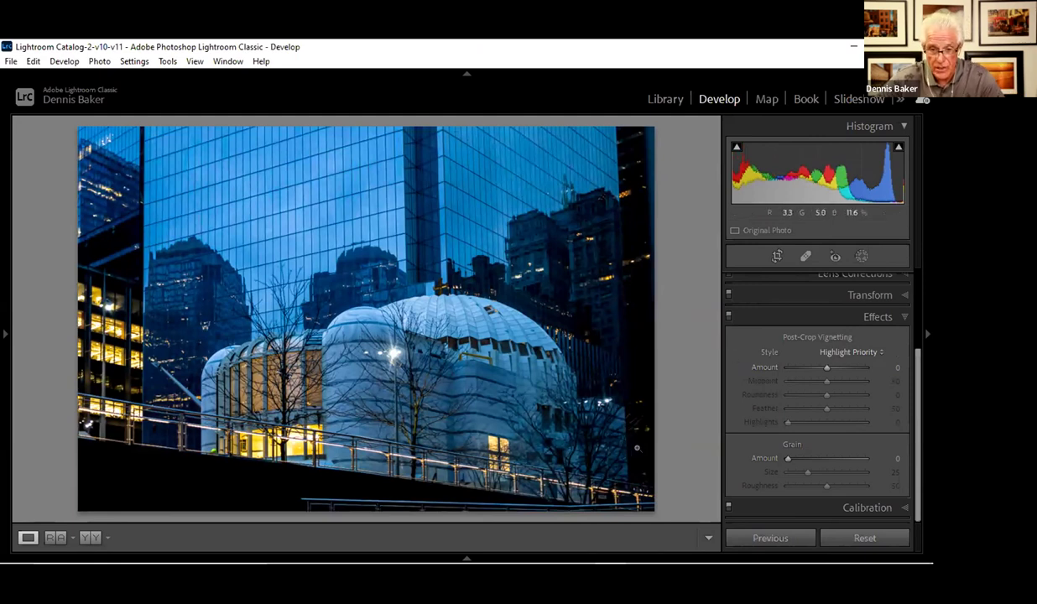
- Darken the whole photo by setting the basic Exposure to -0.98
drag(920, 353, 921, 266)
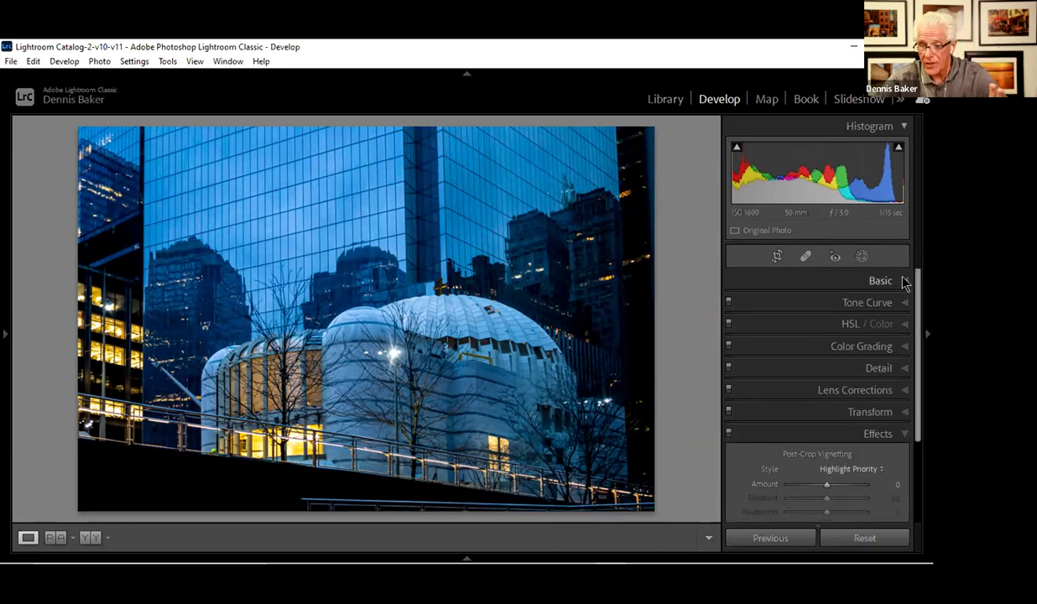
click(873, 280)
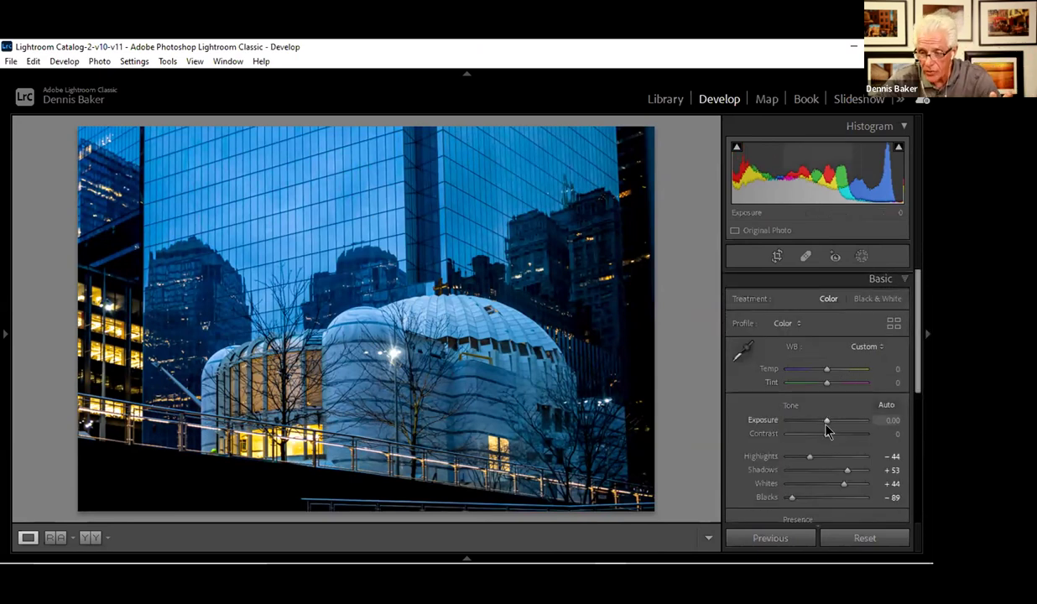
drag(828, 424, 824, 426)
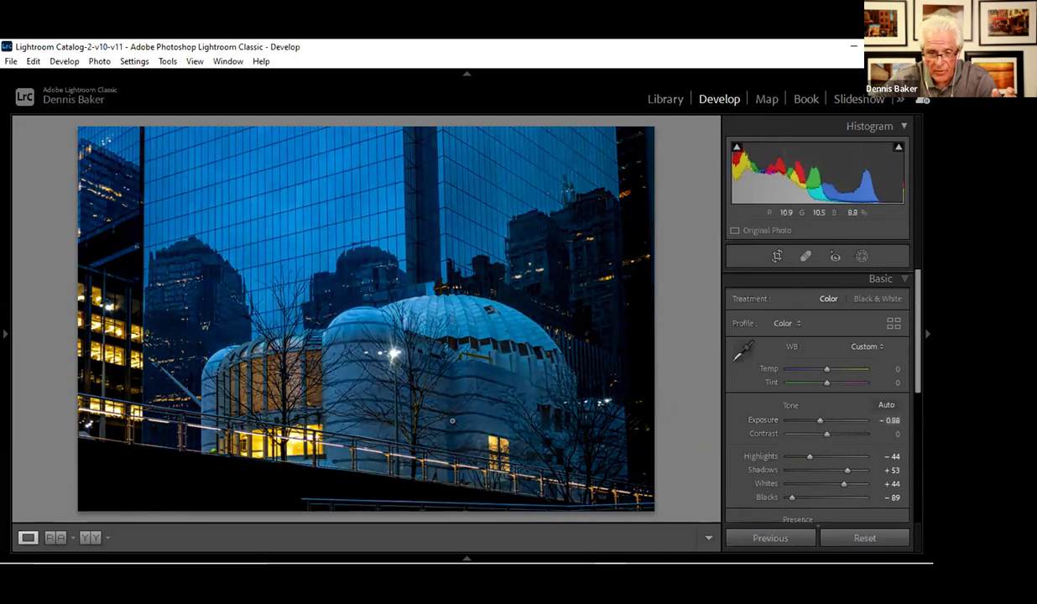
- Add a radial gradient mask over the domed building, large enough to cover the dome and the walls below it
click(862, 256)
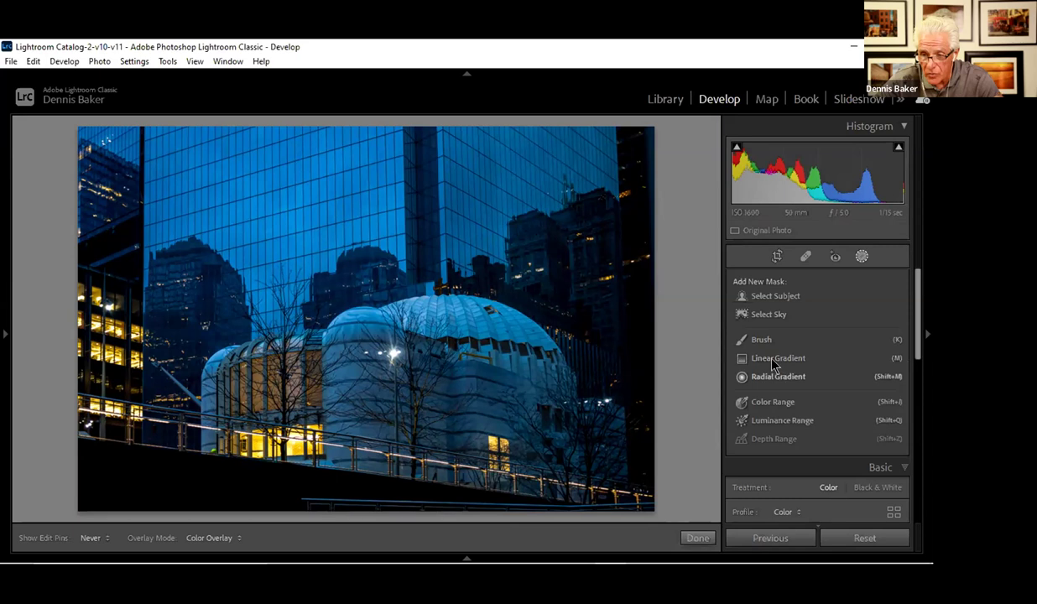
click(779, 379)
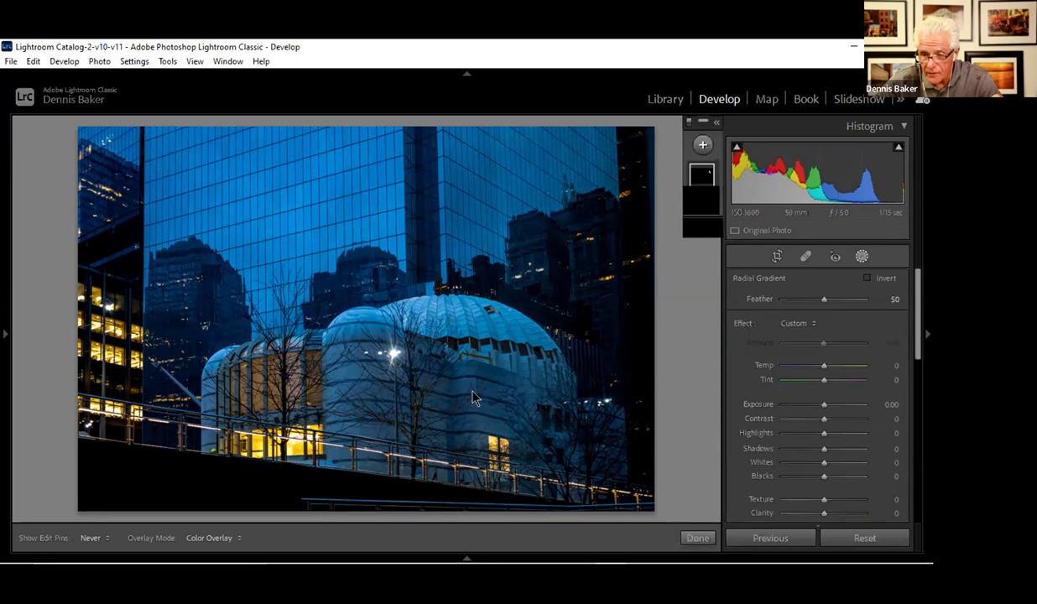
drag(418, 389, 530, 433)
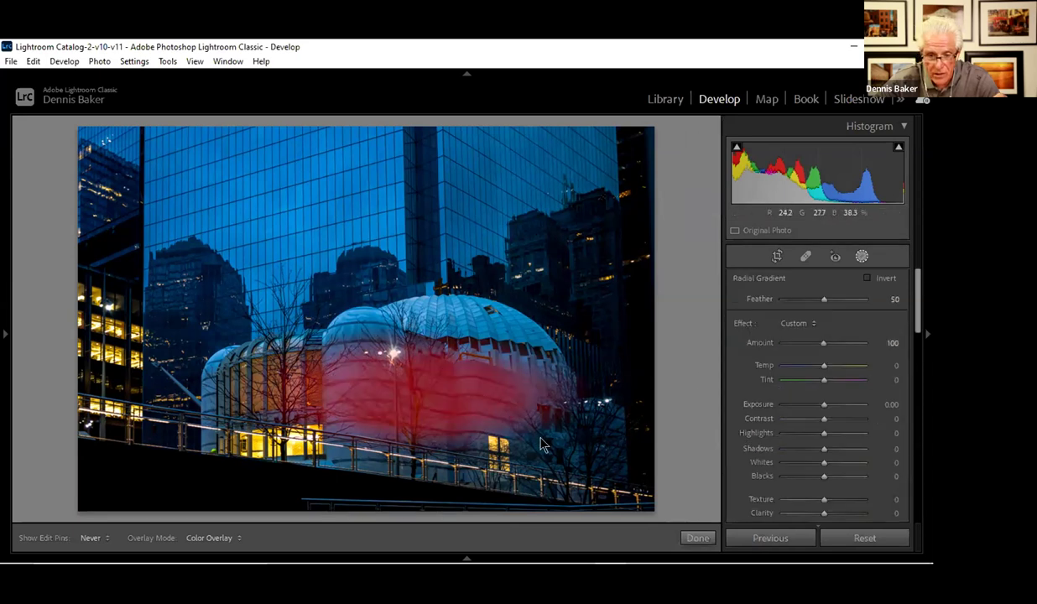
drag(598, 500, 604, 501)
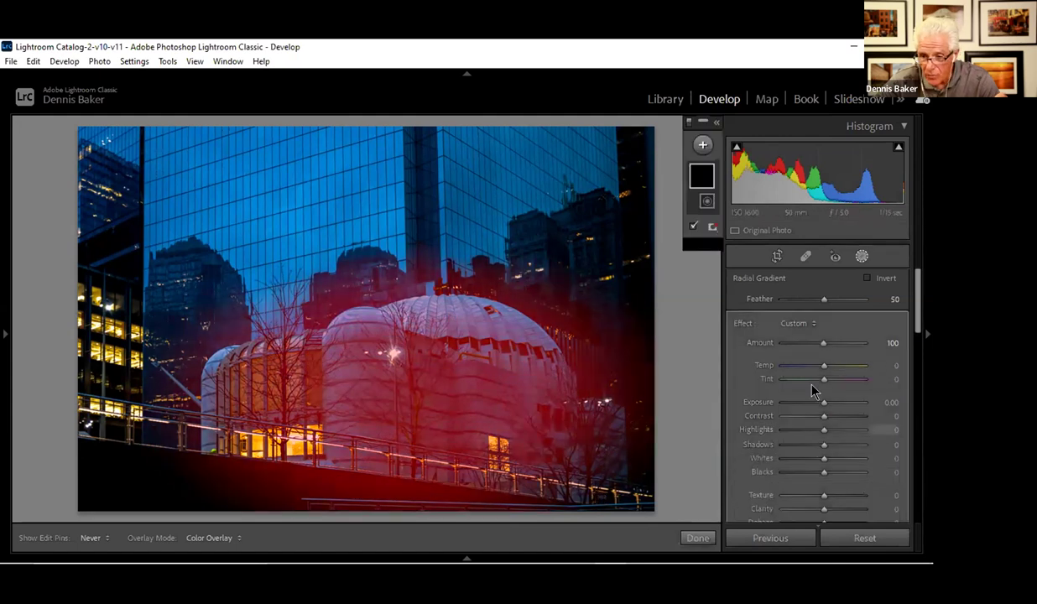
- Set the radial mask's Exposure to 0.57, Highlights to -14, Shadows to 18, Whites to 24, Blacks to -16 and Clarity to 38
drag(822, 403, 830, 413)
drag(824, 472, 834, 447)
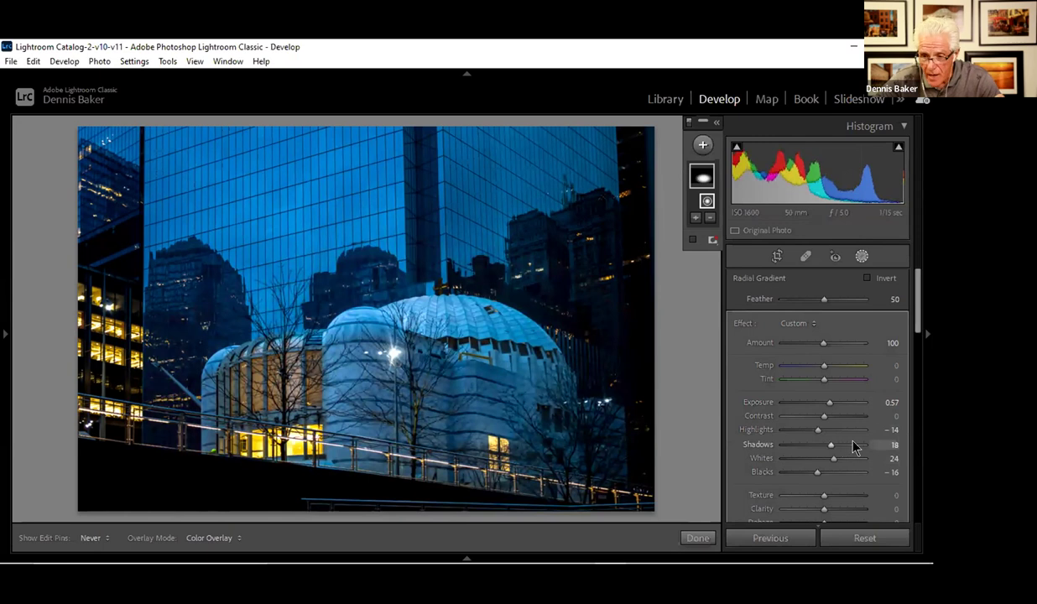
drag(824, 508, 839, 508)
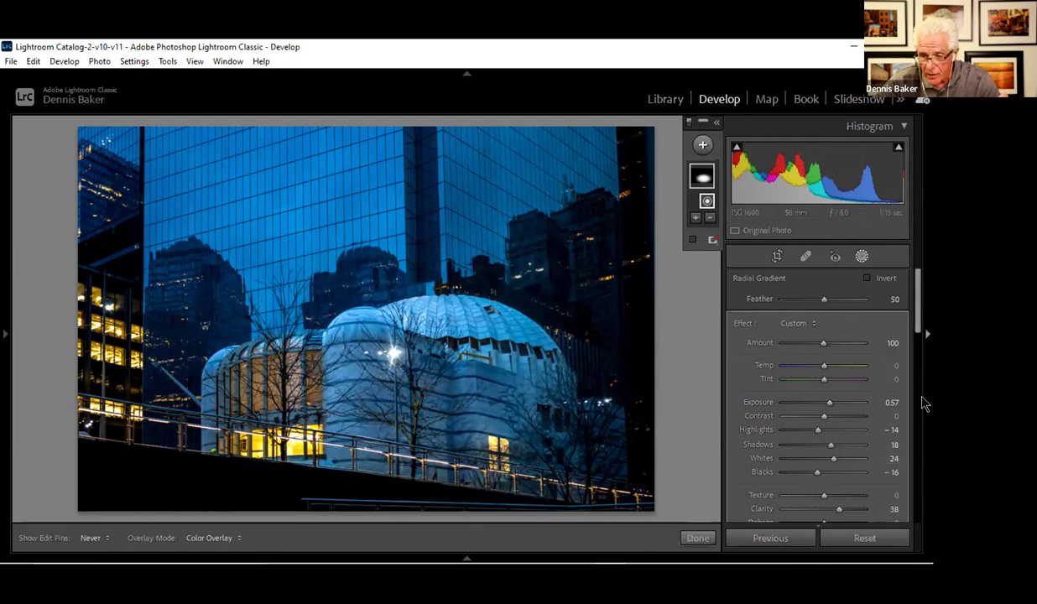
- Set the radial mask's Sharpness to 29 and compare the edited photo with its before version
drag(921, 302, 923, 365)
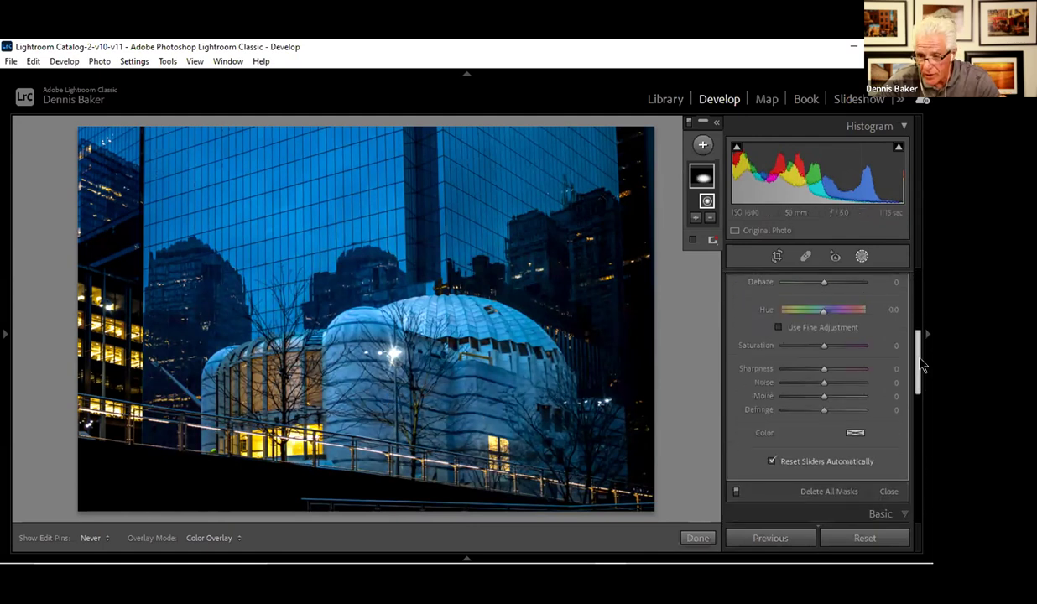
drag(822, 371, 838, 375)
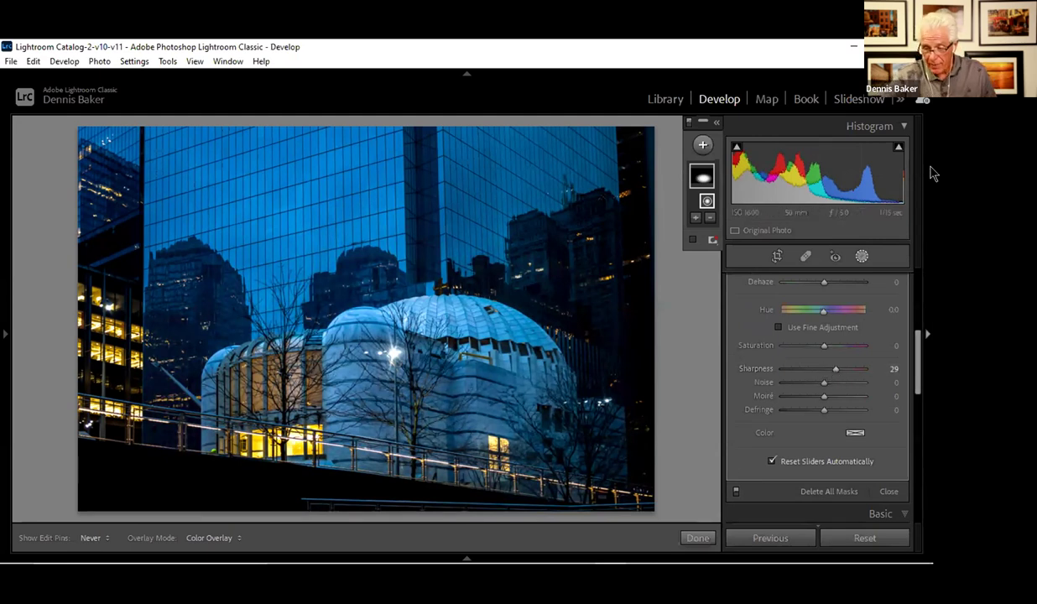
key(backslash)
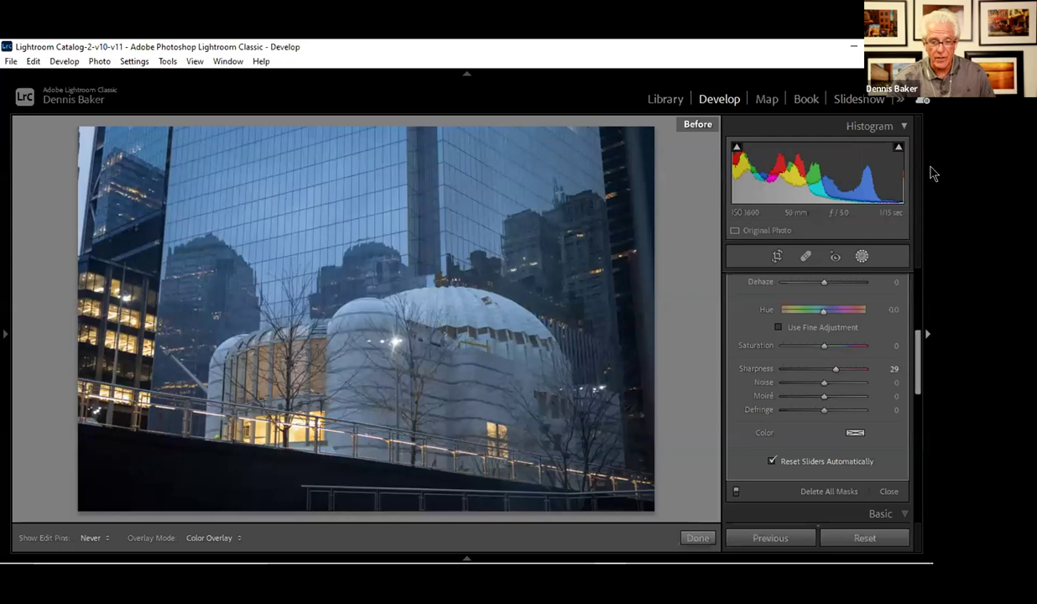
key(backslash)
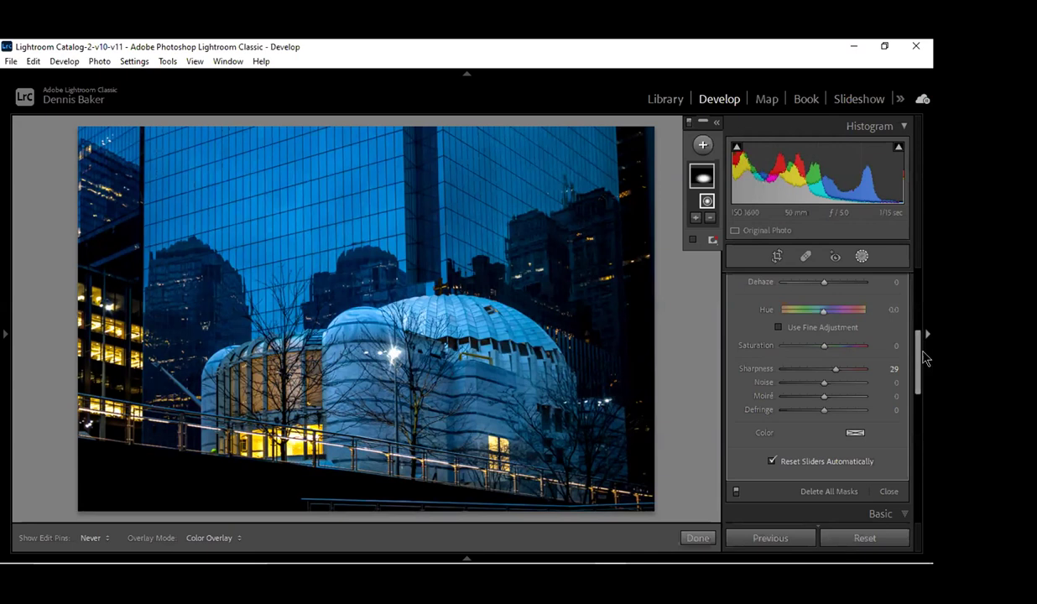
- Review the photo's global sharpening and noise reduction settings, and return to the radial mask's settings
drag(917, 368, 928, 504)
click(905, 424)
scroll(905, 423, down, 5)
drag(917, 454, 917, 452)
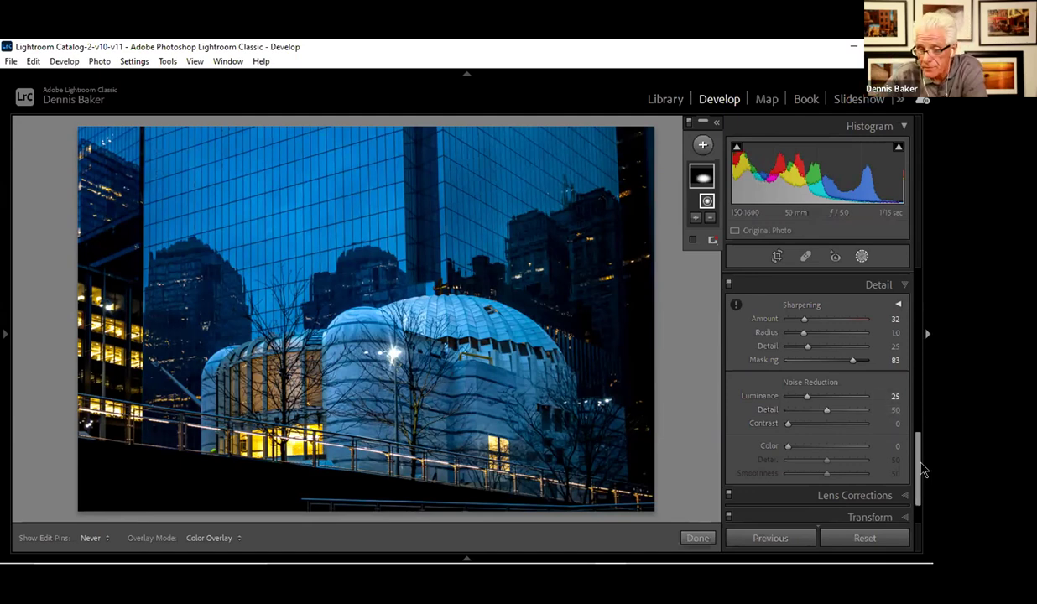
drag(921, 466, 921, 252)
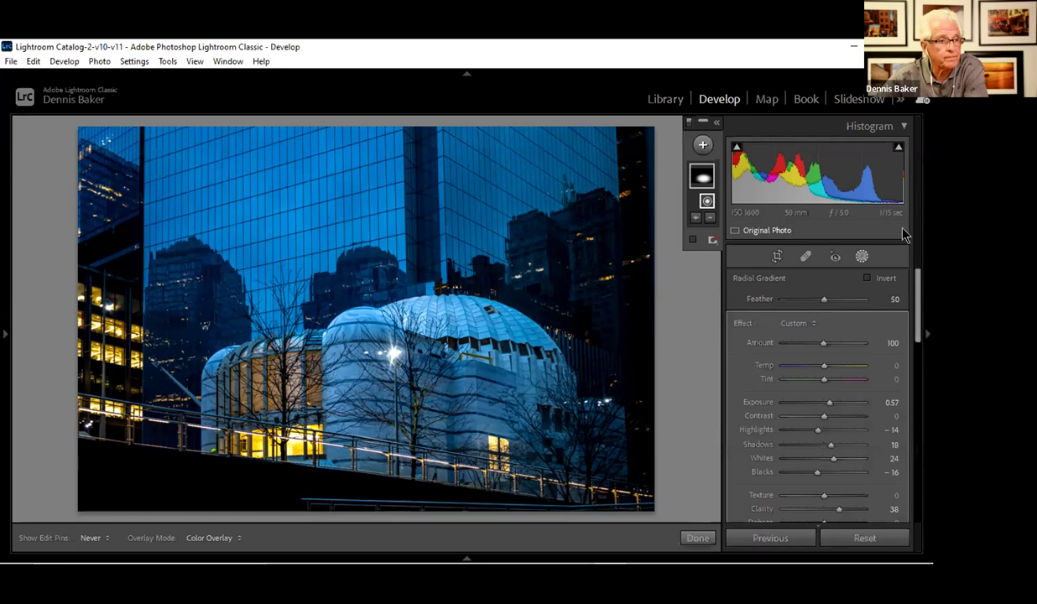